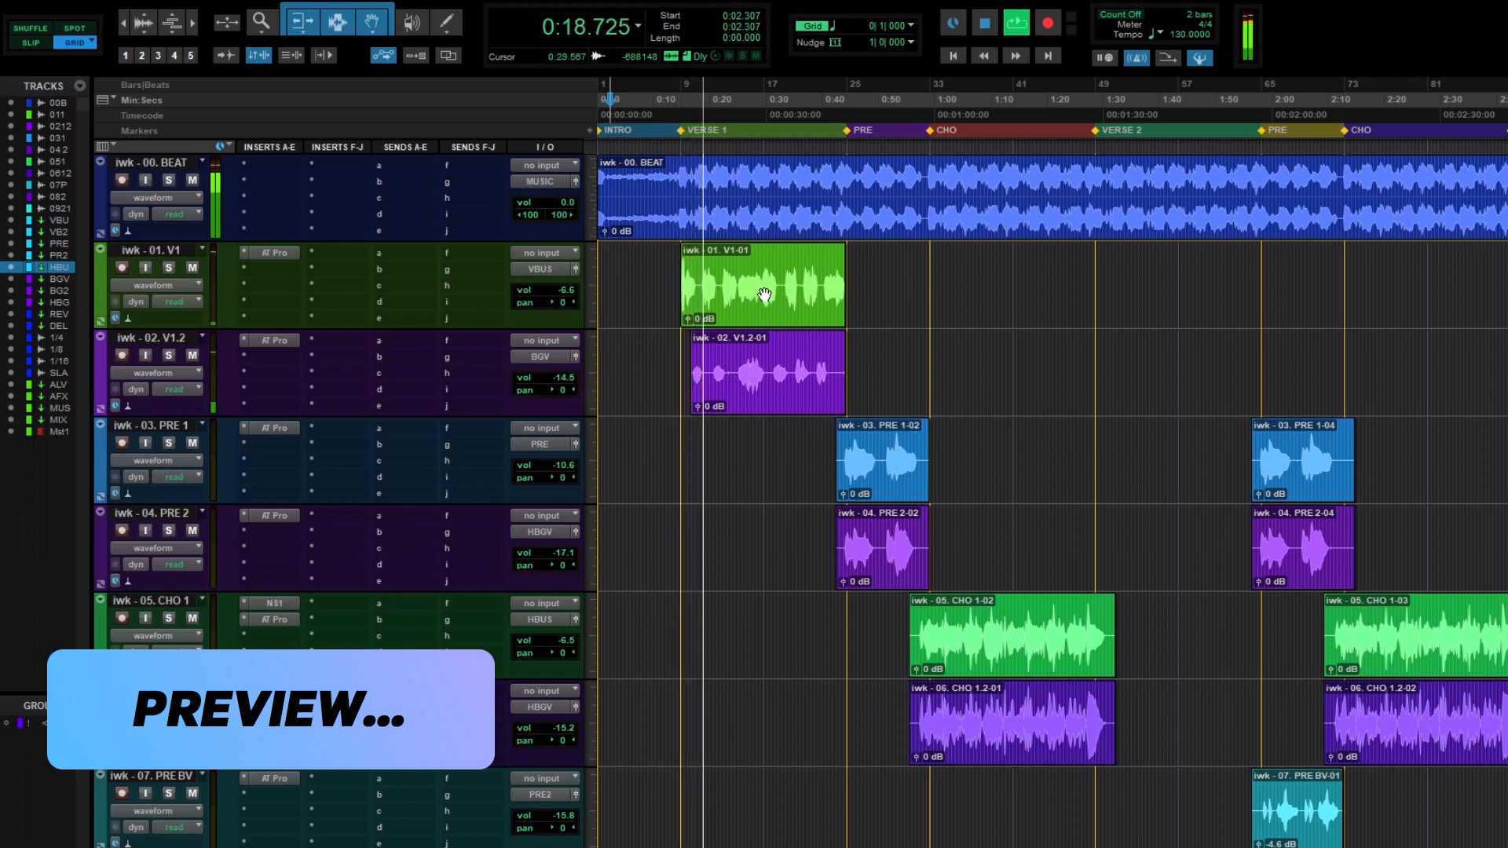
- Review the playing session's arrangement at different zoom levels and the insert chains in the mixer
scroll(765, 295, down, 2)
scroll(765, 295, up, 2)
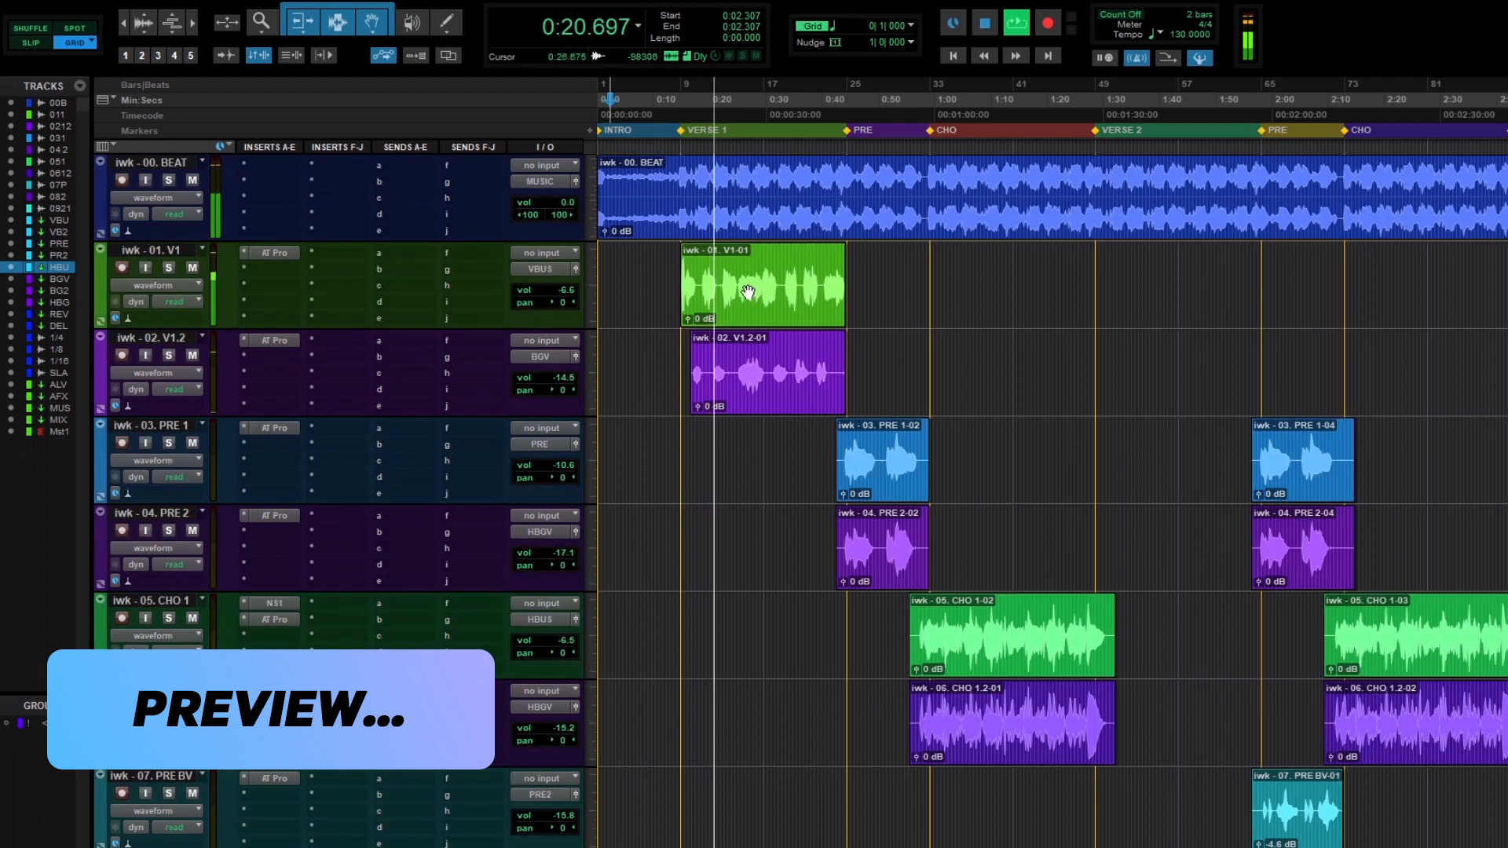
key(t)
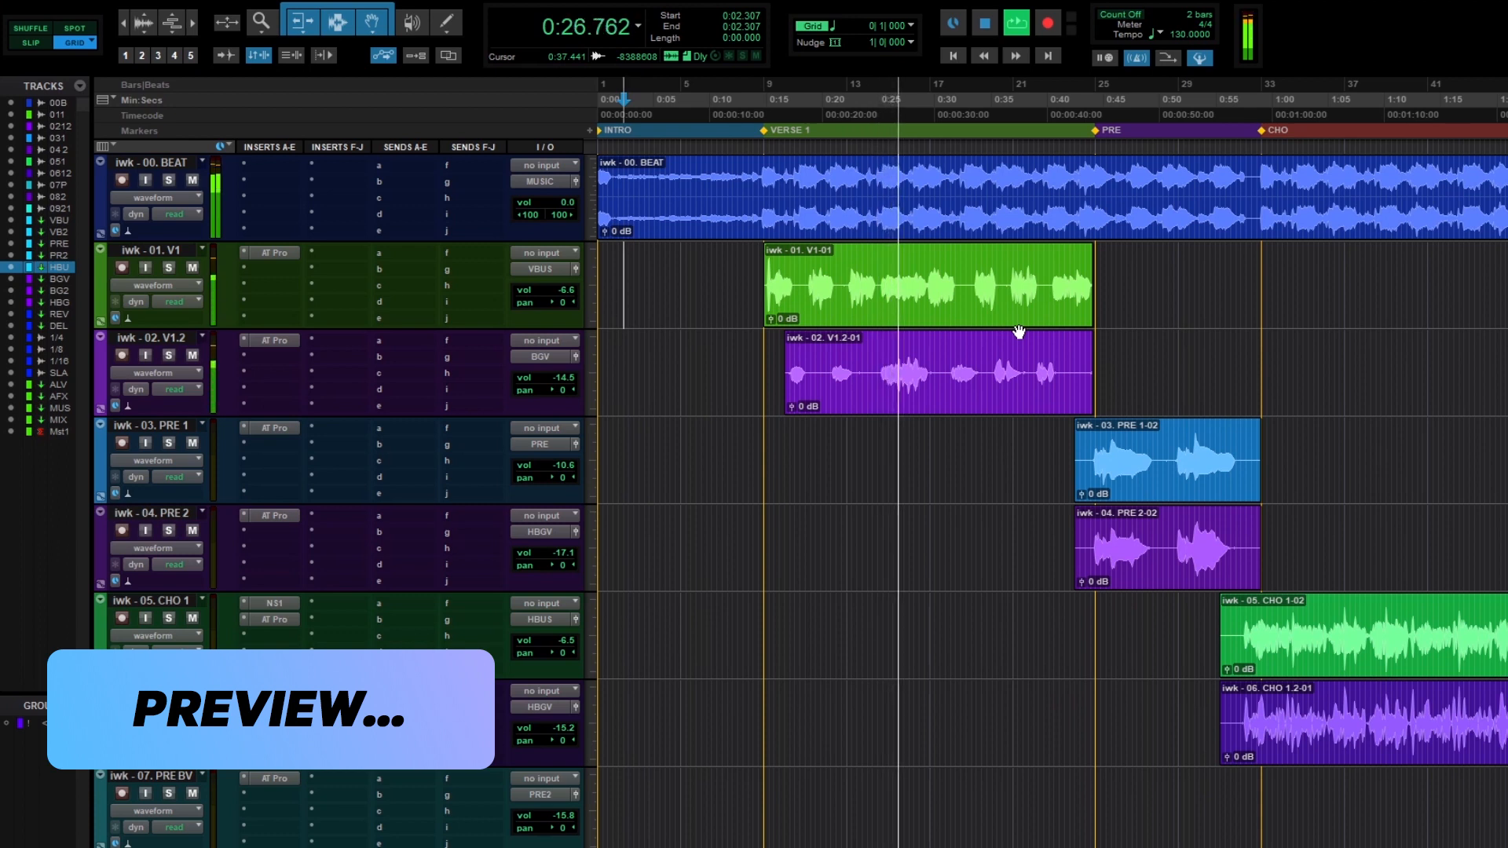
key(ctrl+bracketleft)
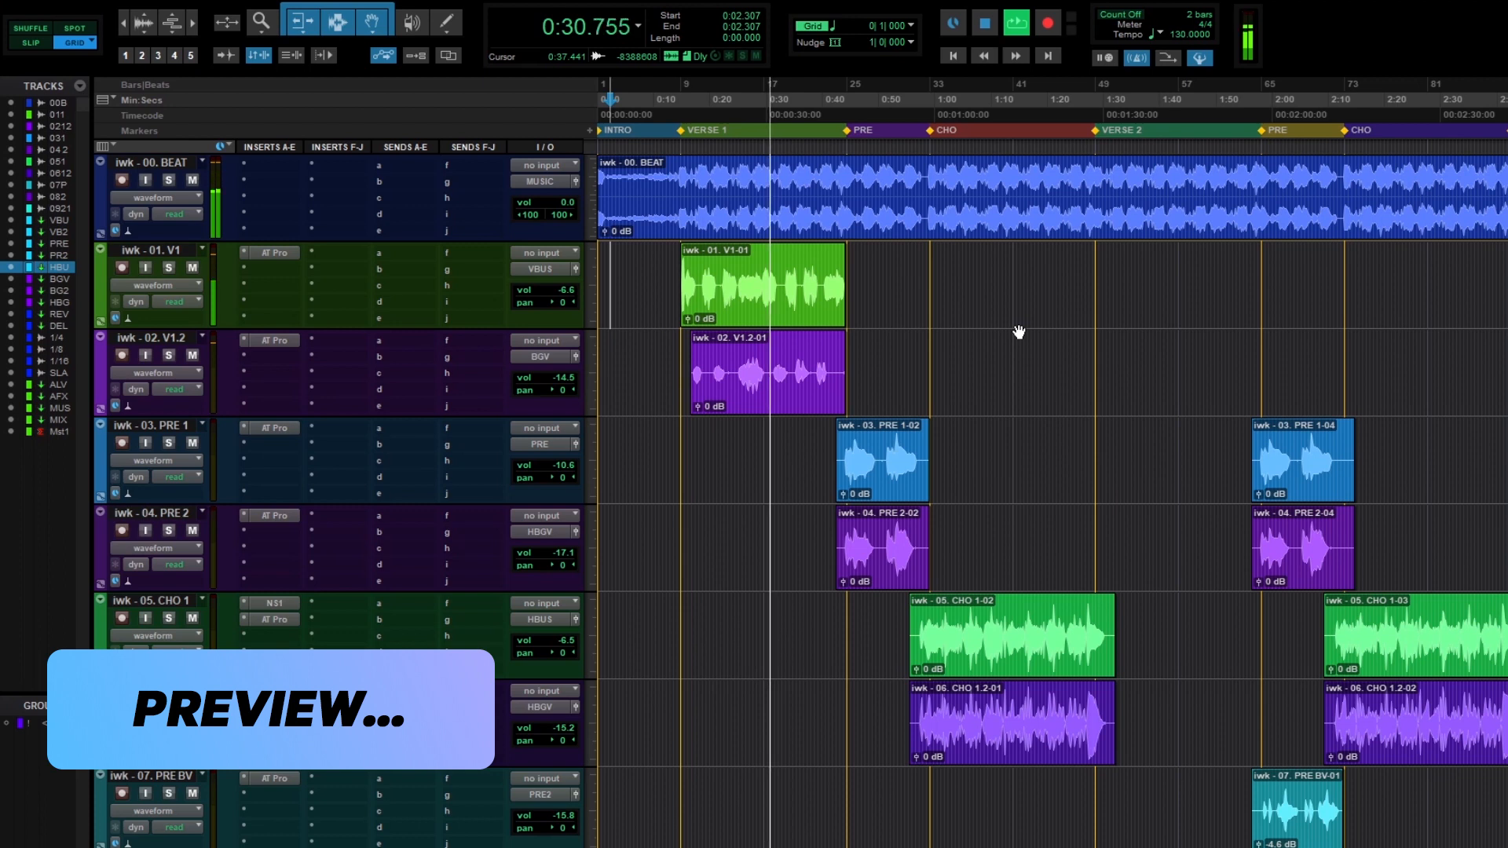
key(ctrl+equal)
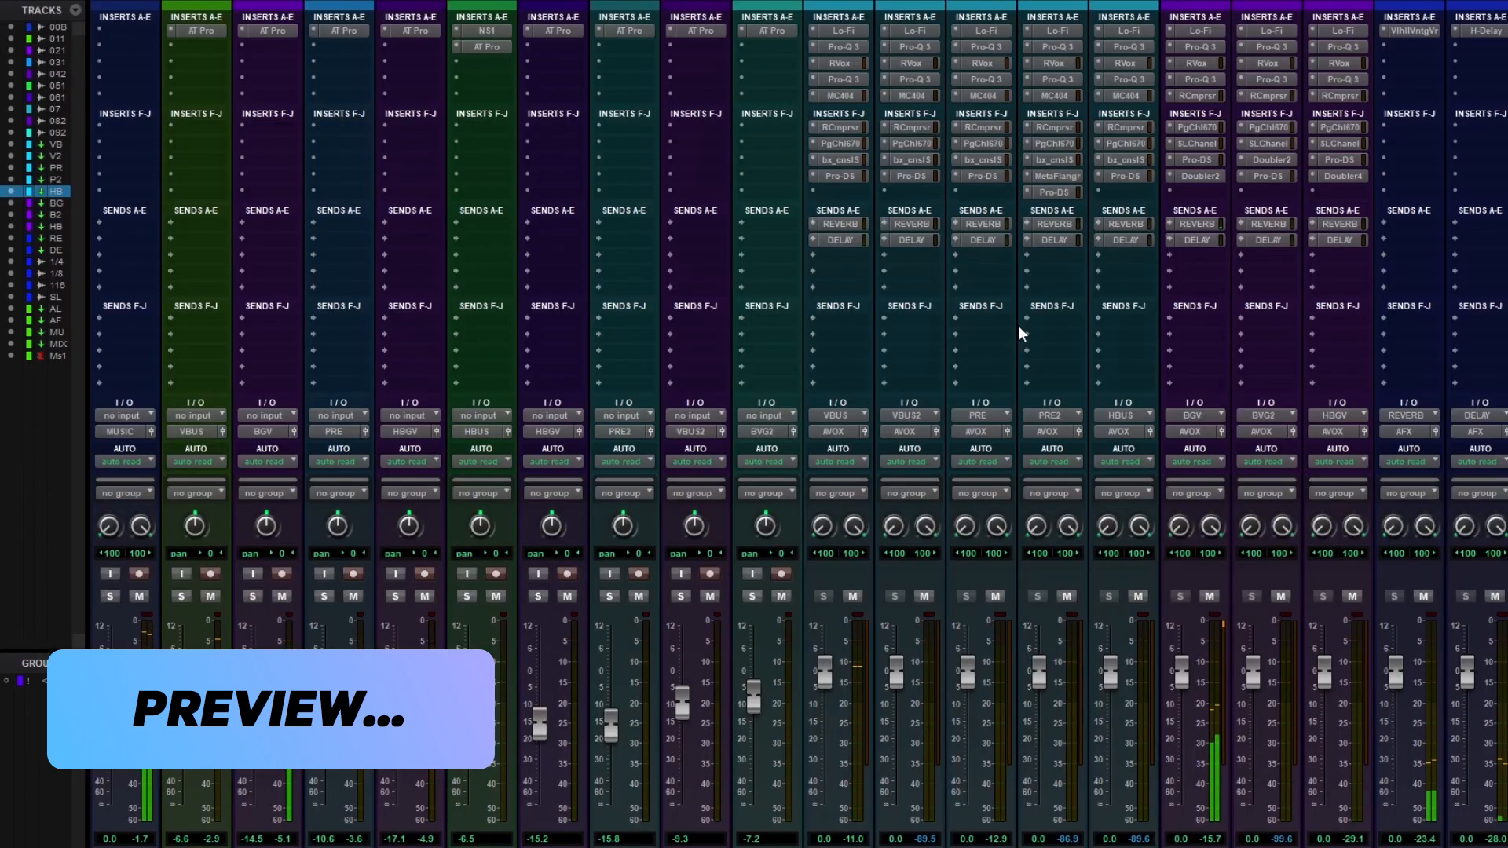
key(ctrl+equal)
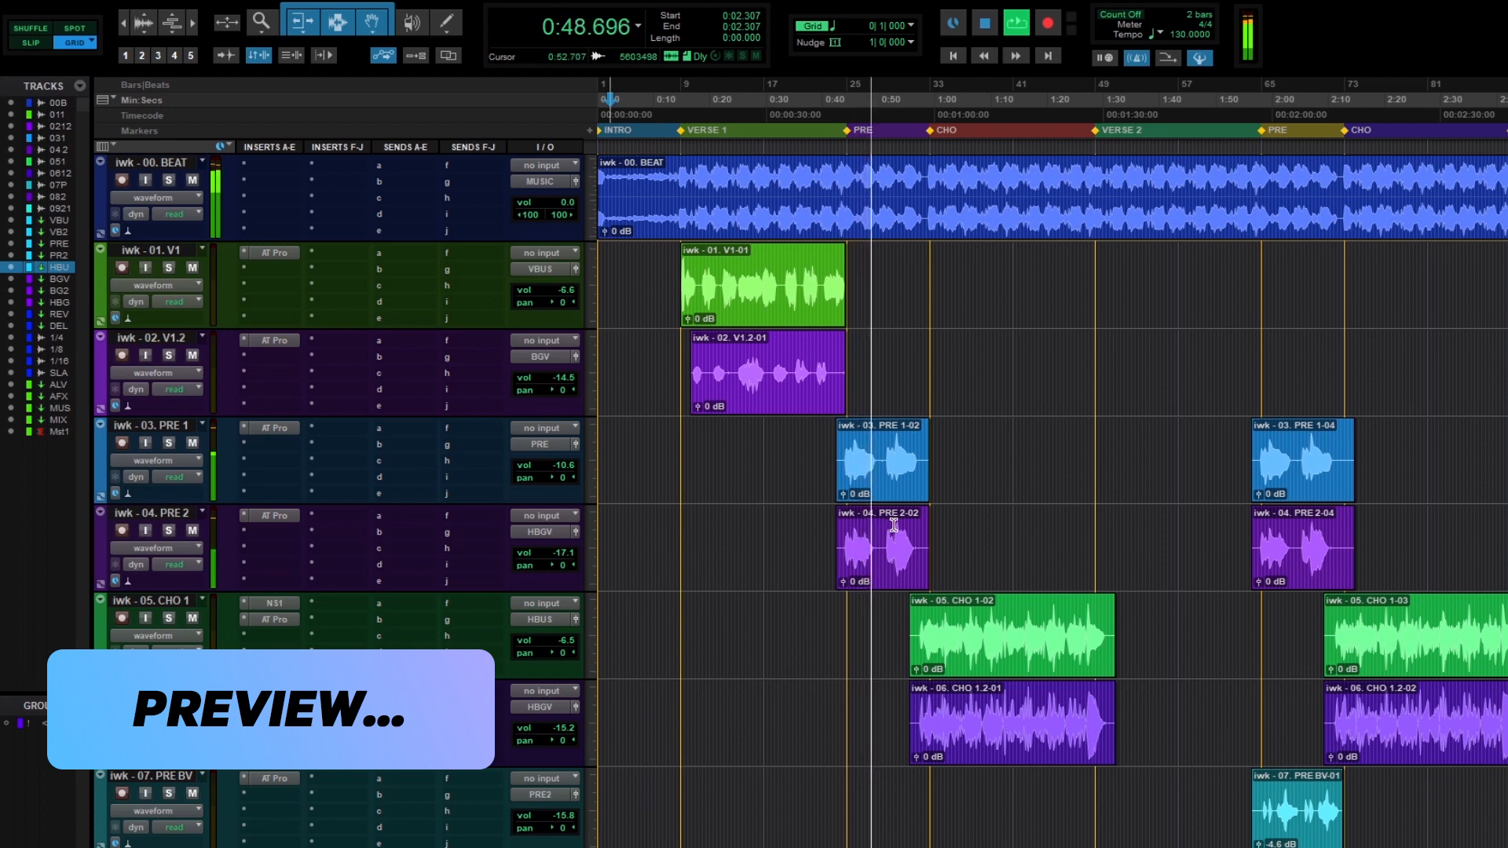
- Highlight the verse 1 lead vocal on track 01. V1 and audition the verse from 0:14.769 with that track soloed
key(space)
key(ctrl+bracketright)
key(ctrl+bracketright)
key(ctrl+bracketleft)
drag(733, 269, 1159, 316)
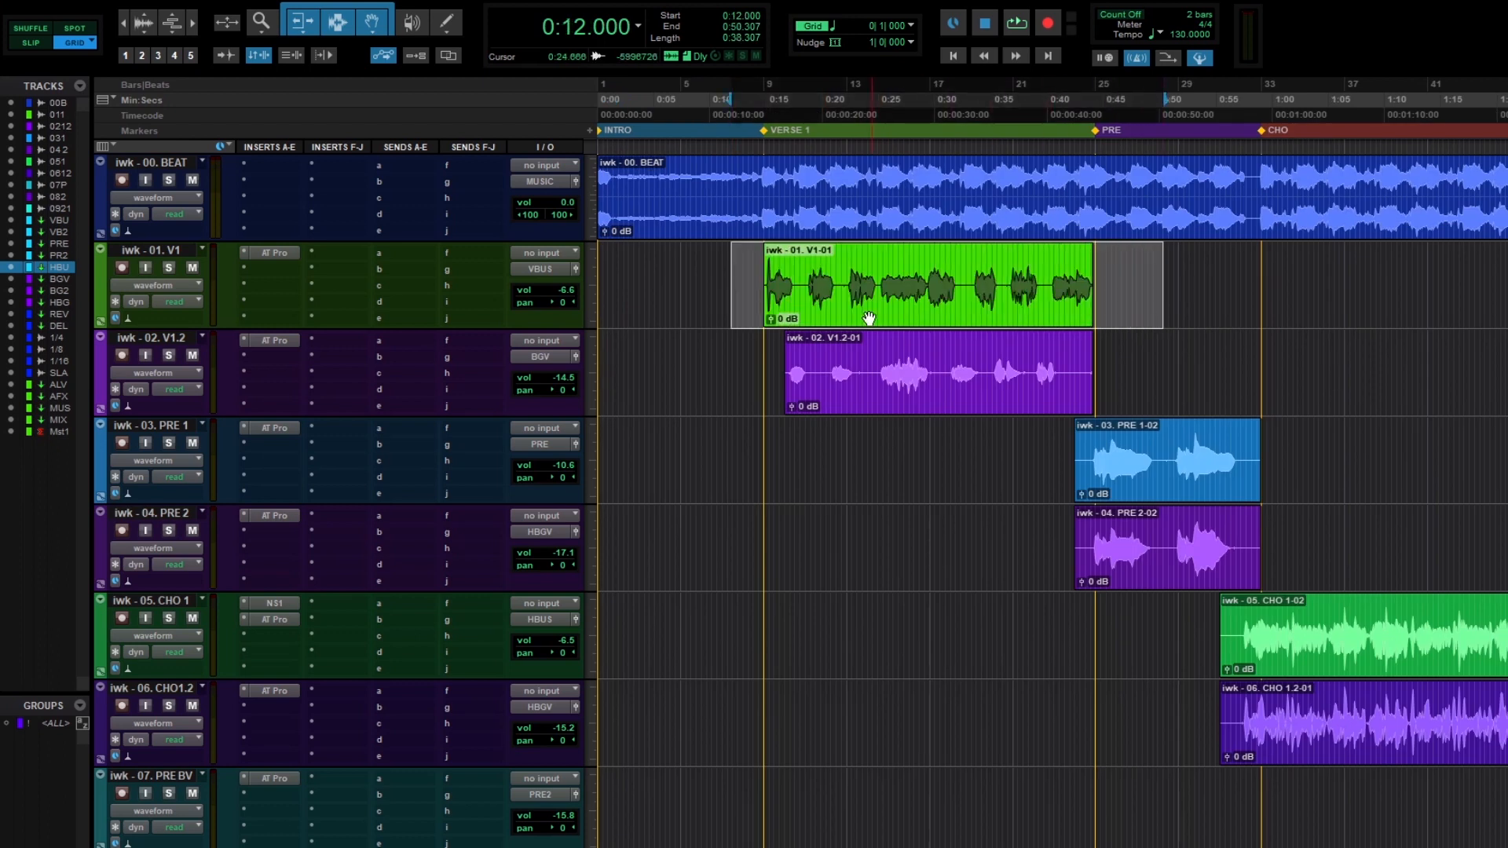
click(776, 230)
key(space)
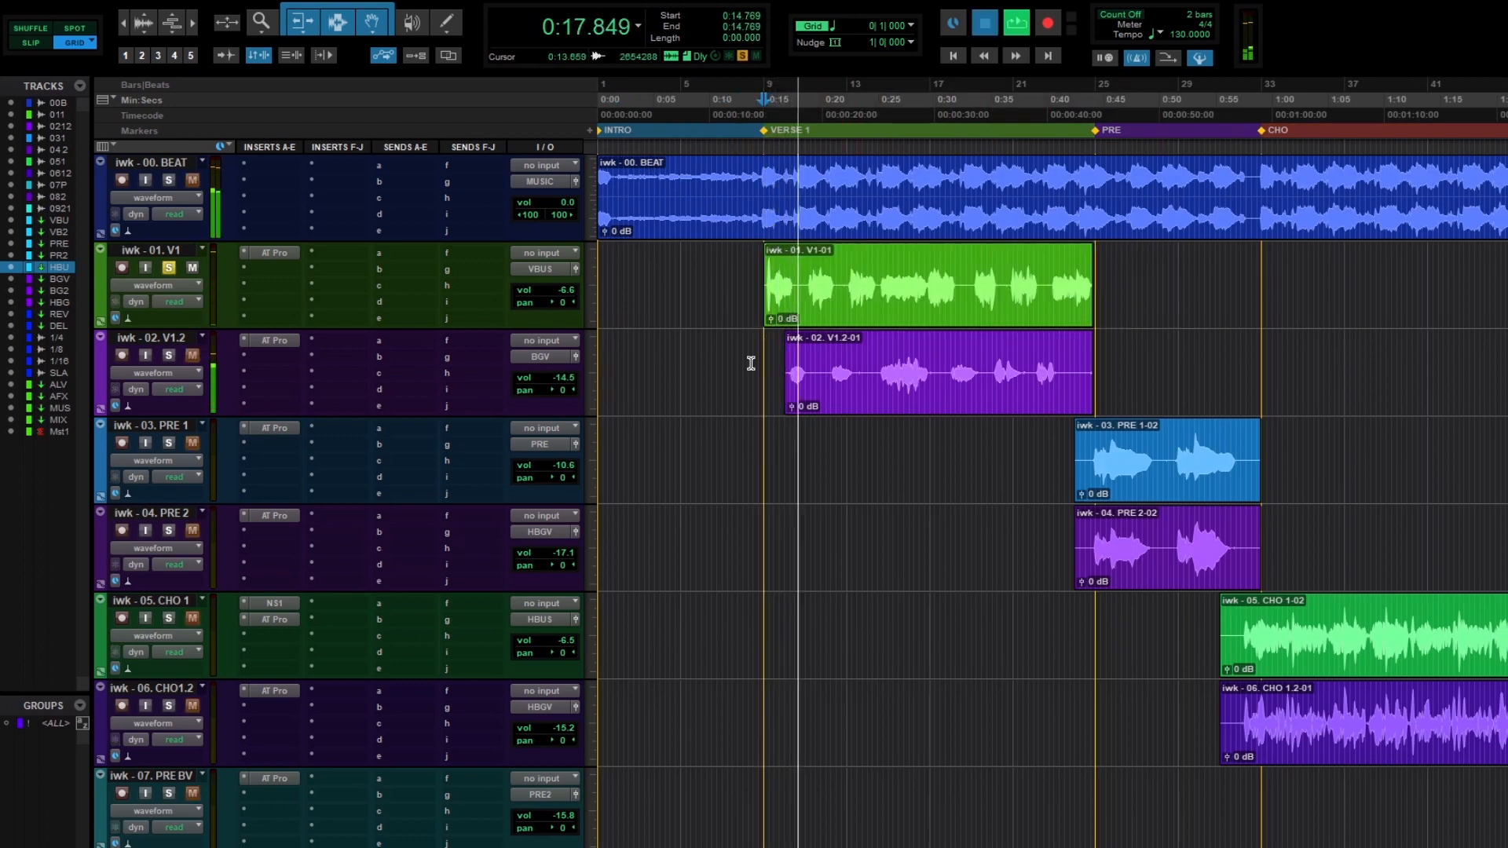
key(space)
- Examine the Auto-Tune Pro settings on track 01. V1 and close the plug-in
scroll(749, 368, down, 3)
scroll(749, 368, down, 10)
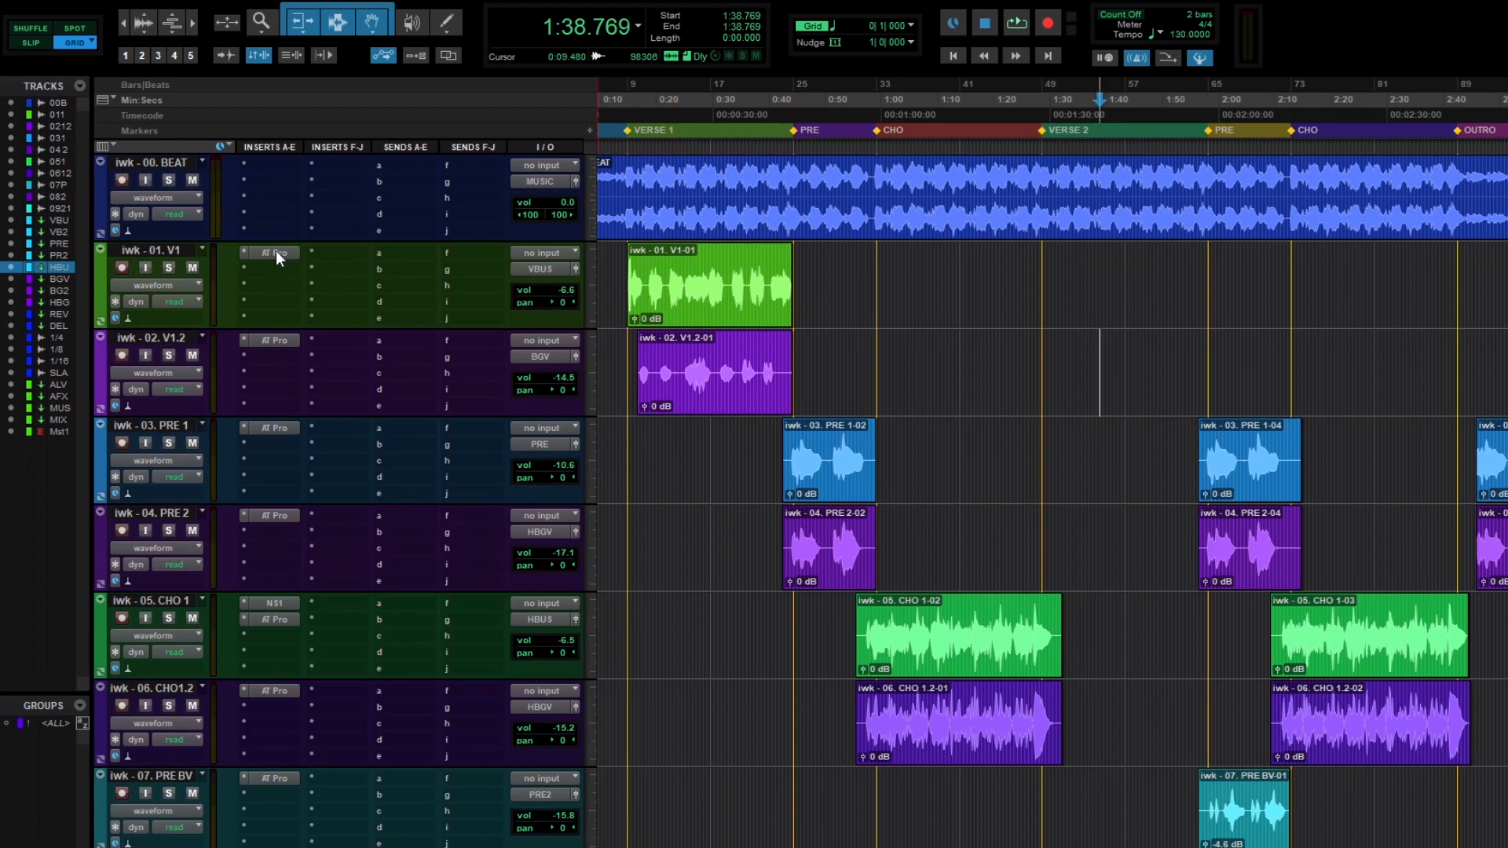
click(276, 252)
drag(1061, 128, 971, 99)
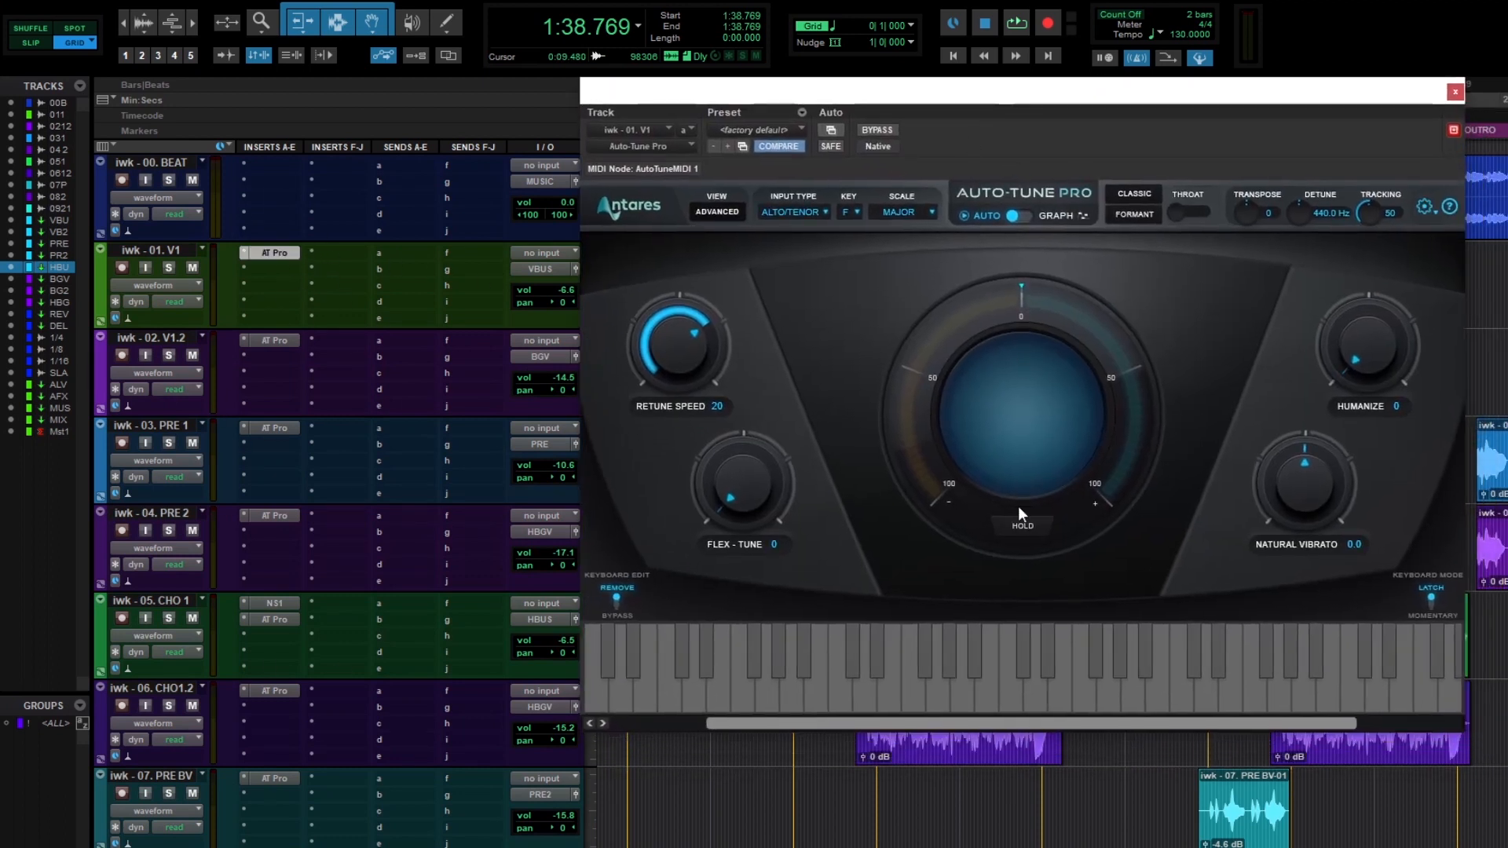
click(1454, 91)
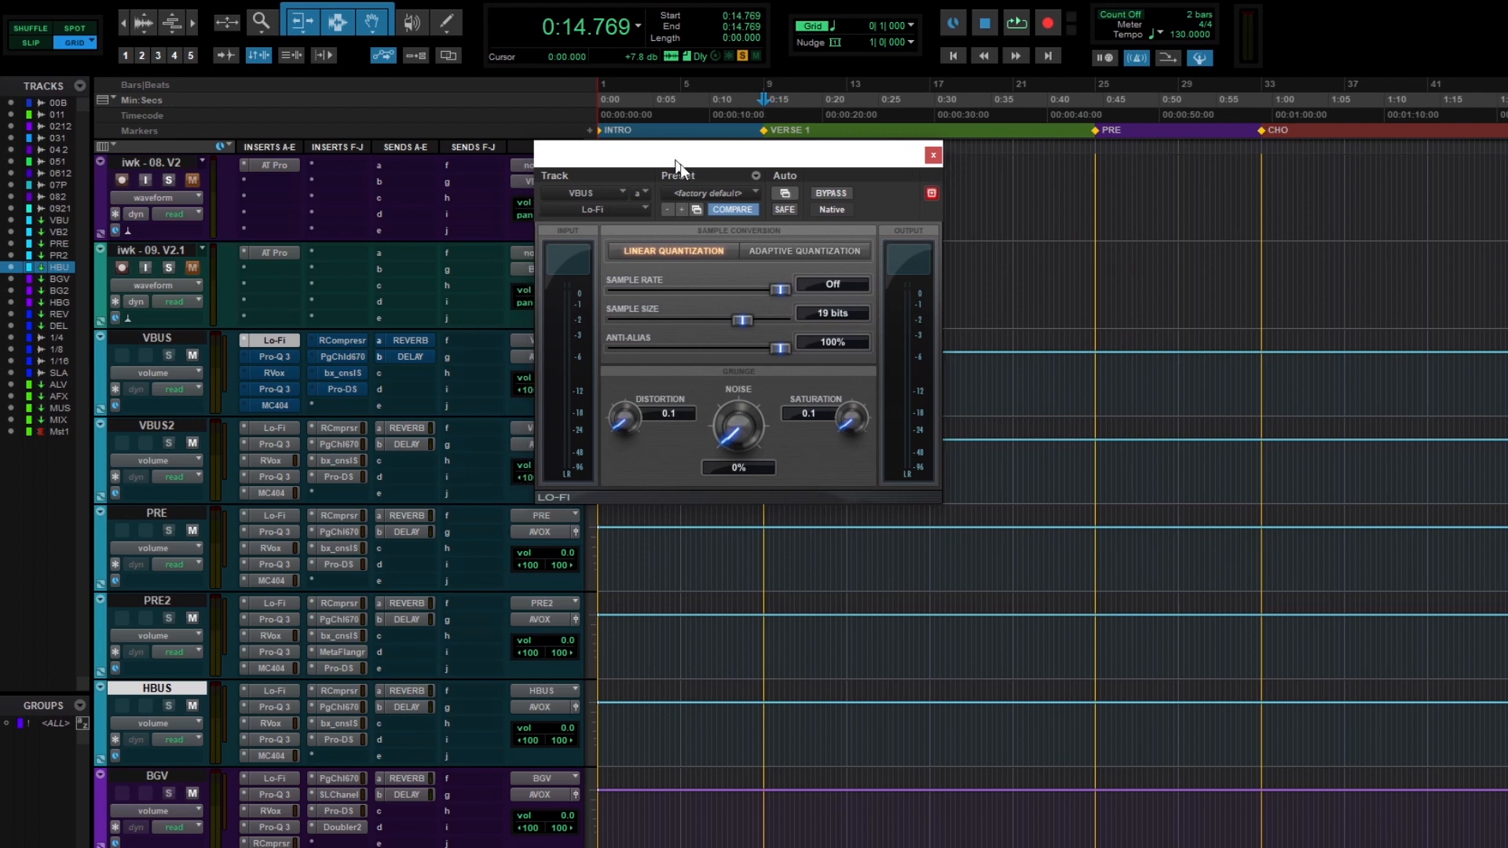
- Audition verse 1 from 0:14.769 with the Lo-Fi plug-in active on VBUS, and close the plug-in
drag(665, 165, 972, 184)
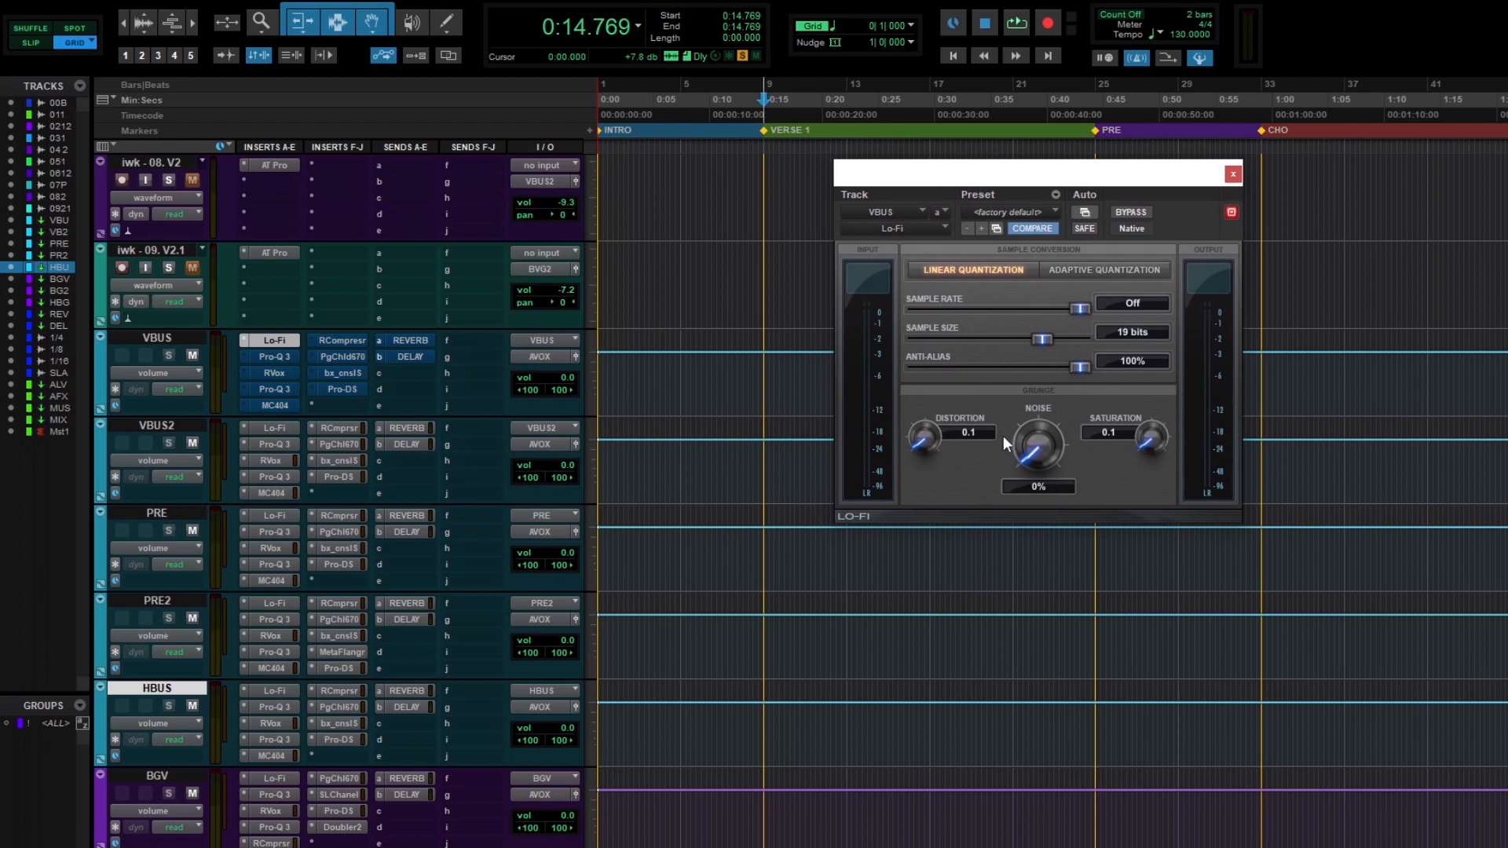
key(space)
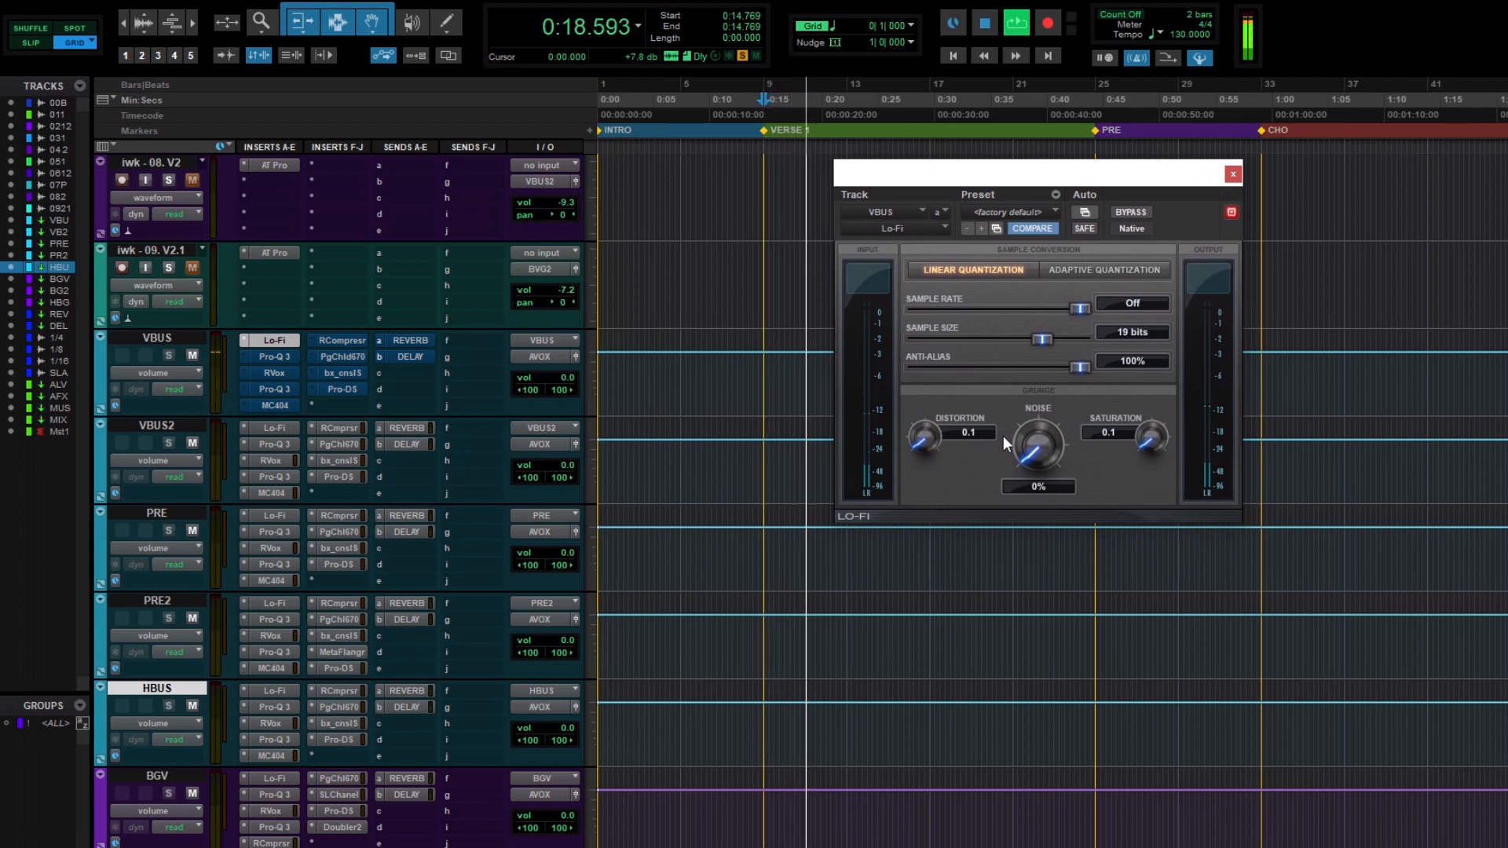
drag(1003, 182, 1042, 209)
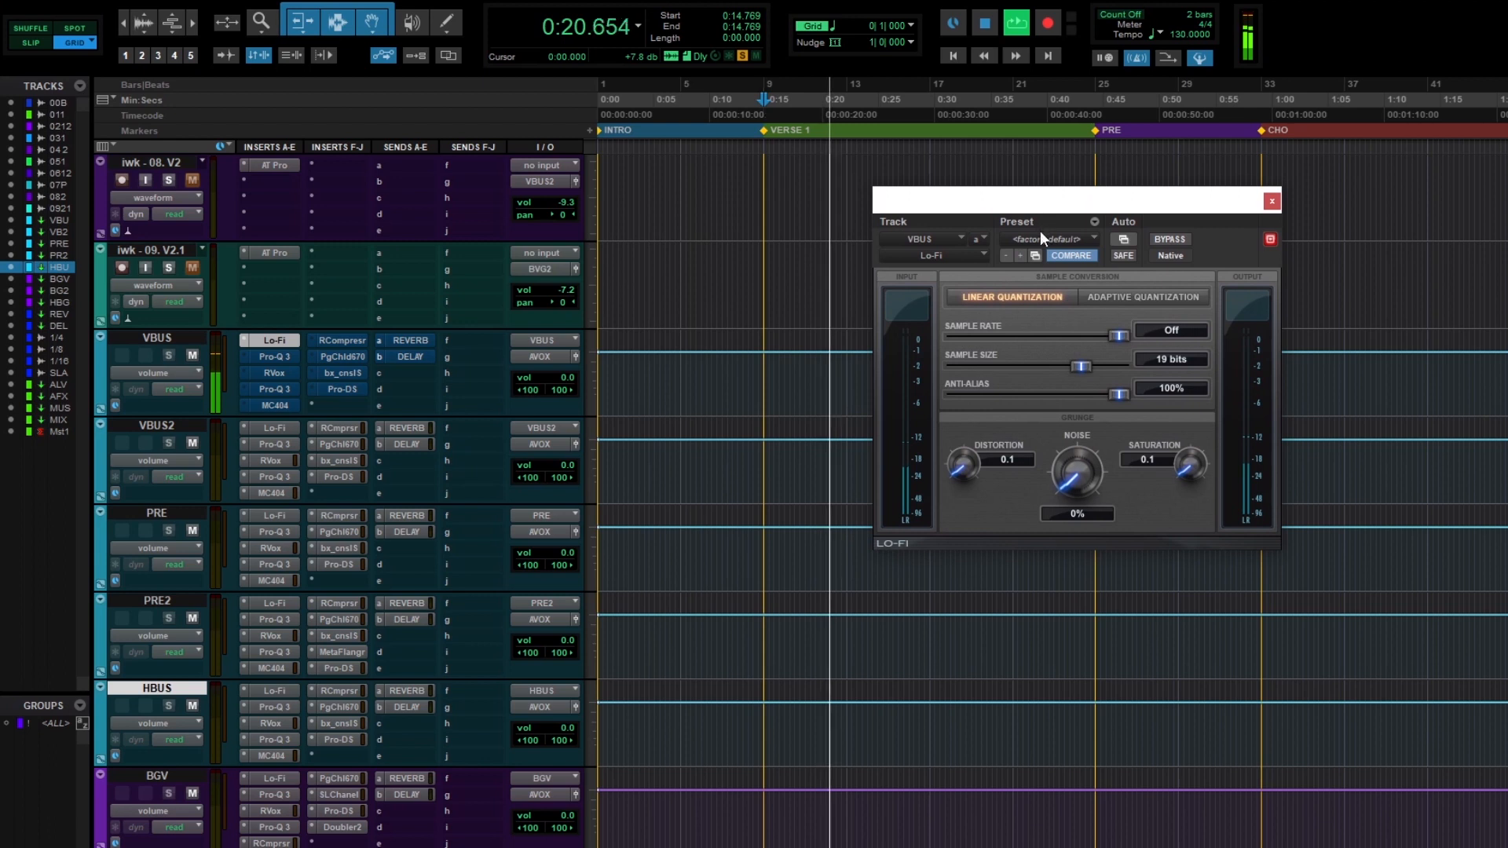
key(space)
click(1272, 203)
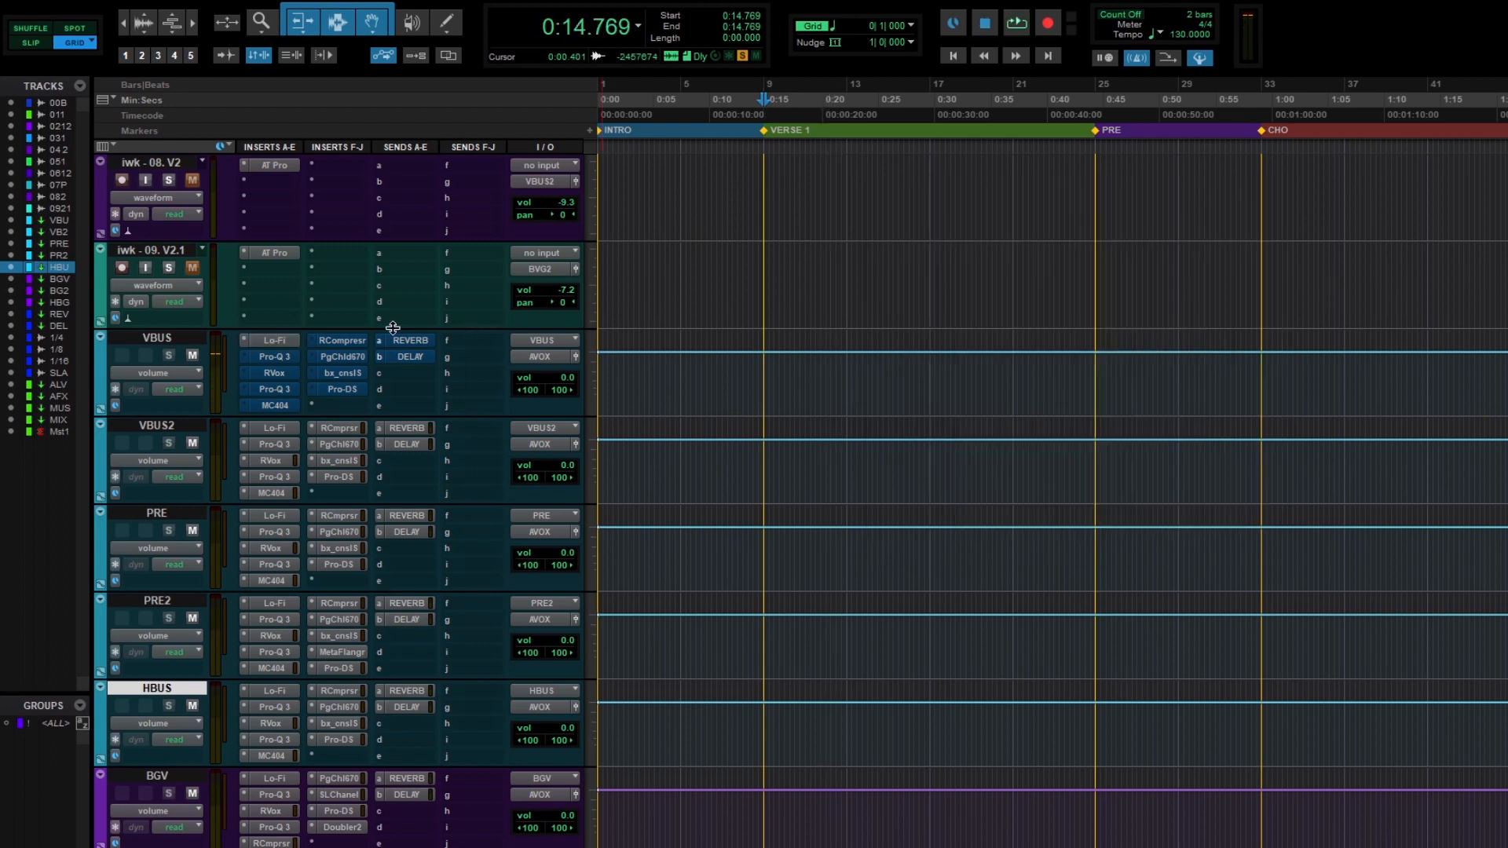
- Activate the first Pro-Q 3 on VBUS, examine its EQ curve and audition verse 1 through it
click(274, 356)
drag(1042, 211, 822, 157)
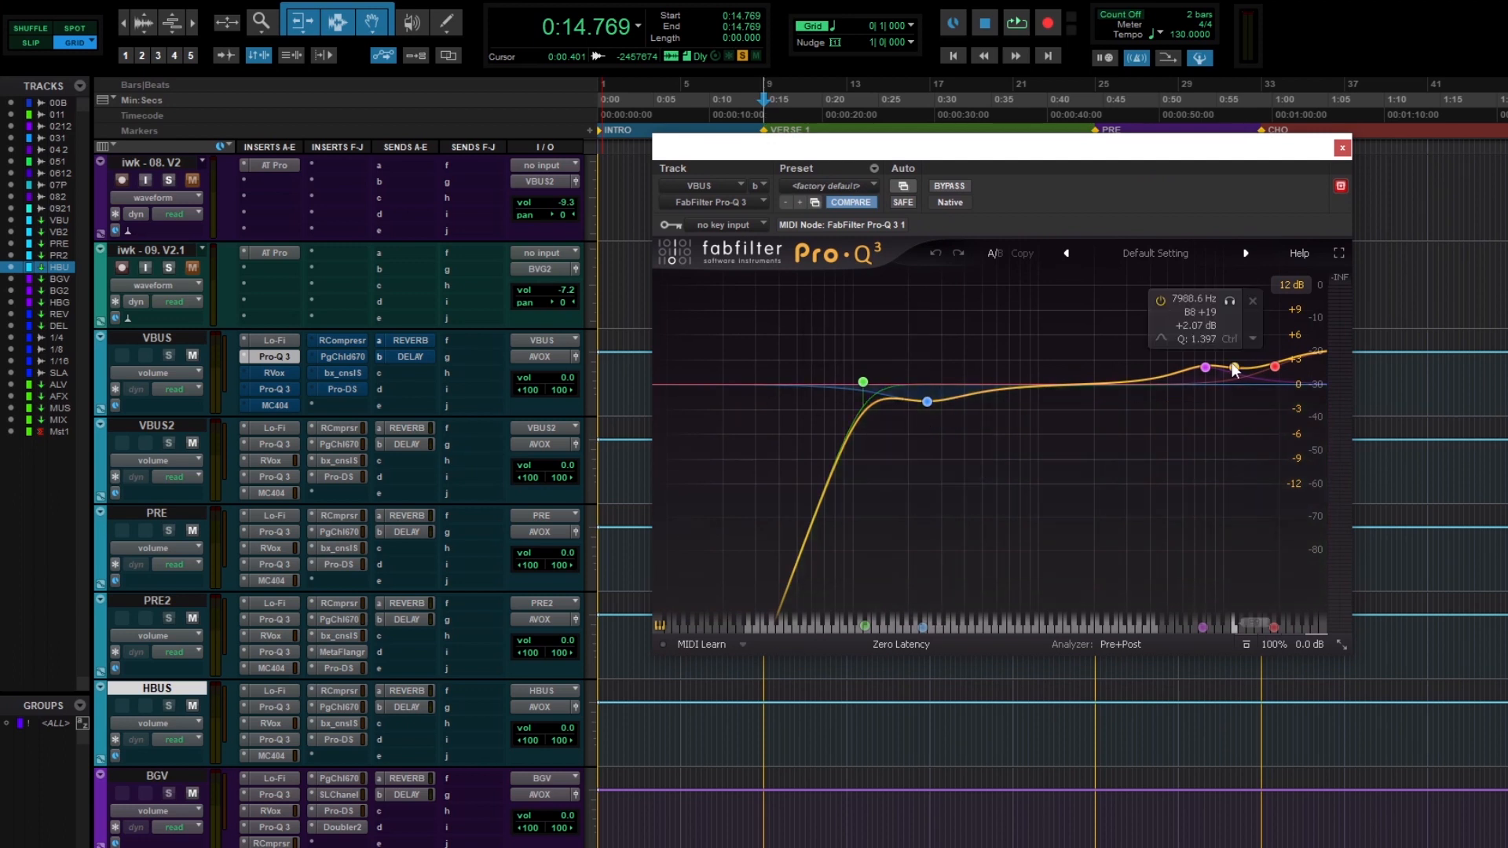
drag(1003, 157, 1030, 192)
key(space)
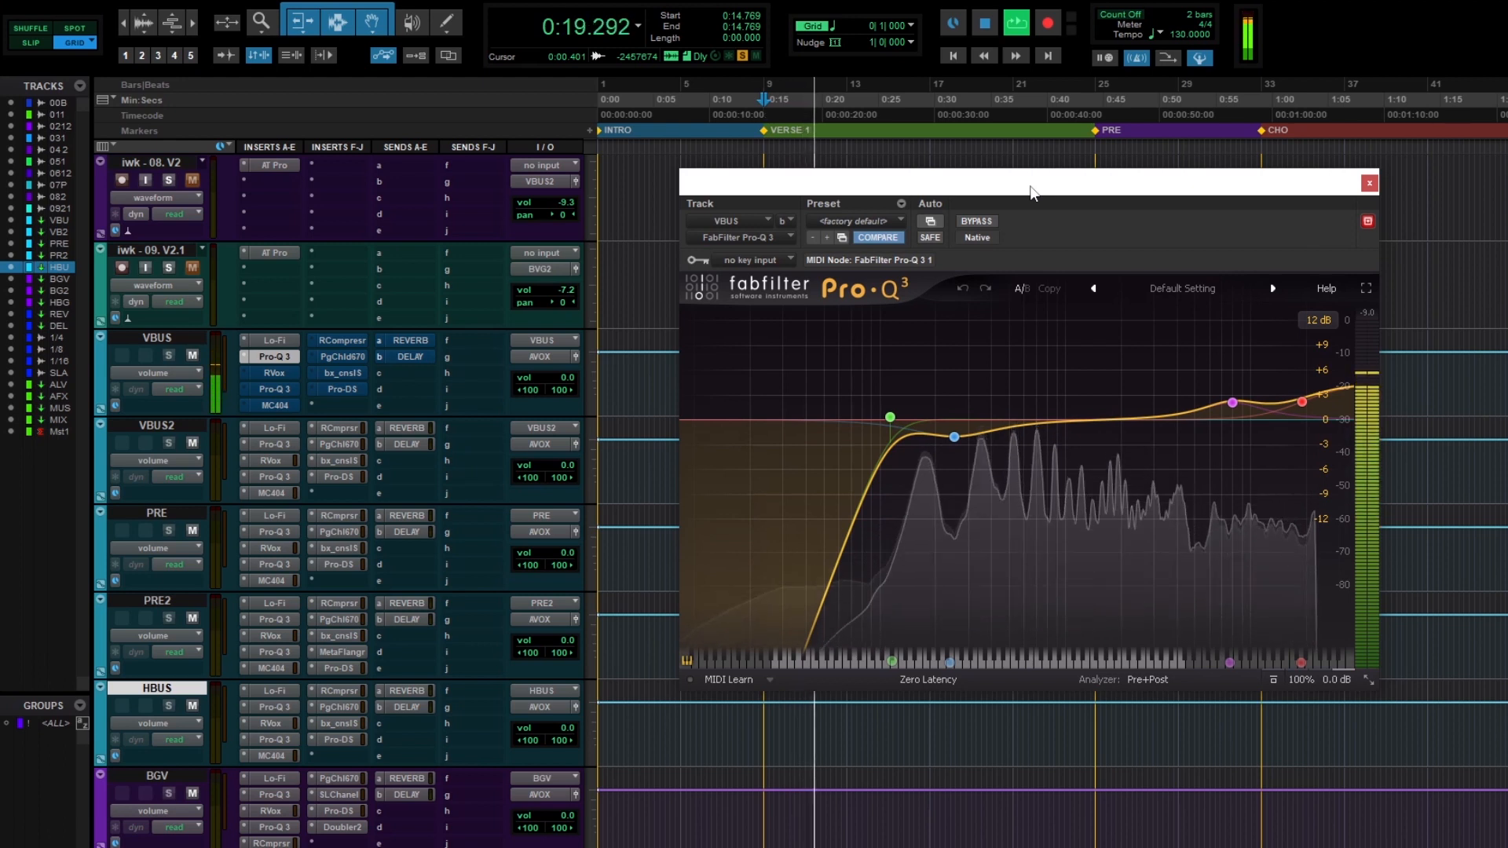
drag(1031, 192, 1011, 185)
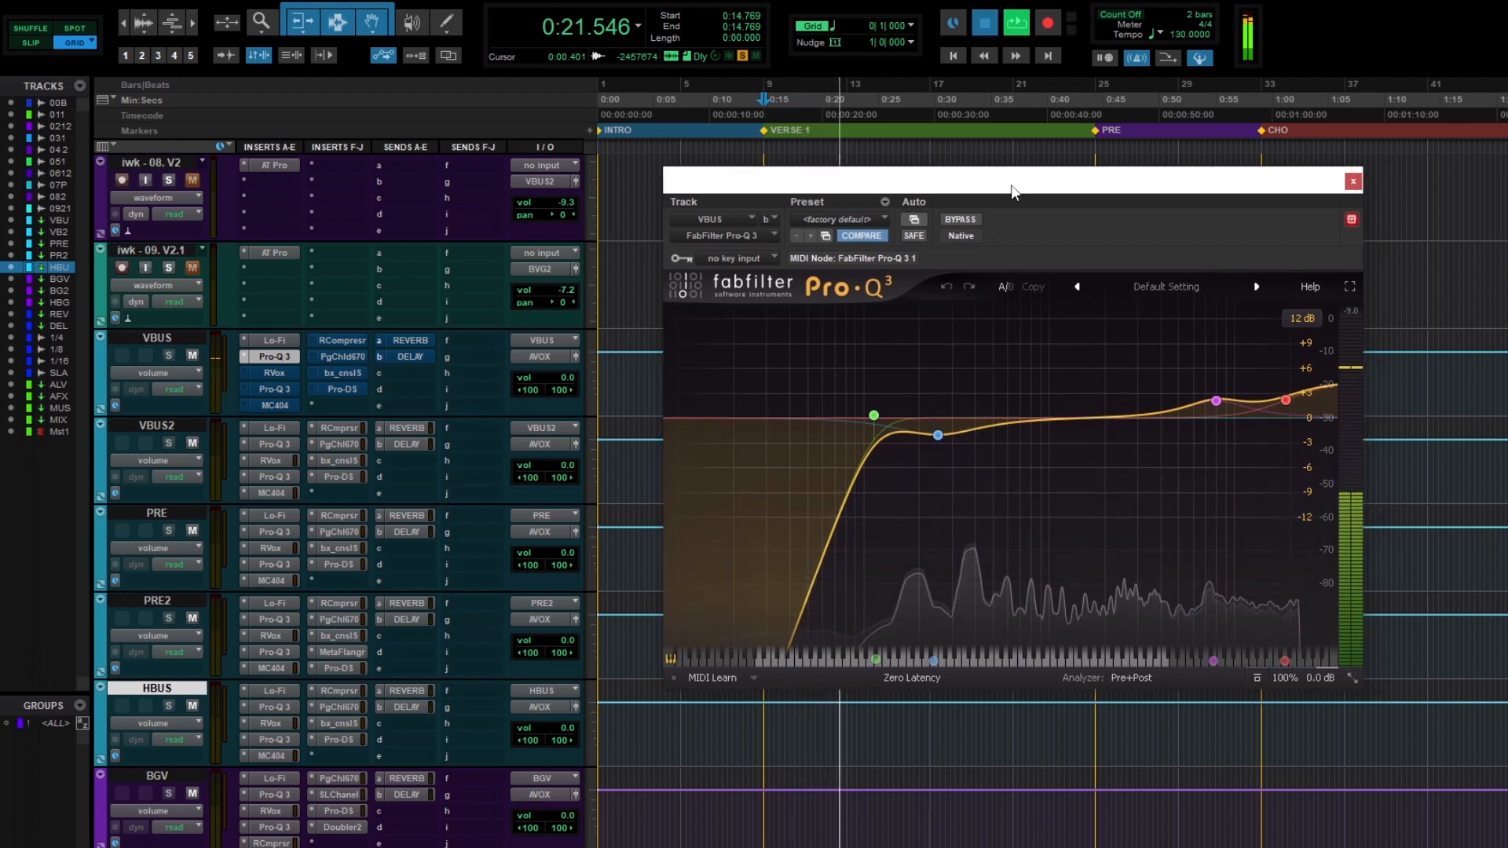
key(space)
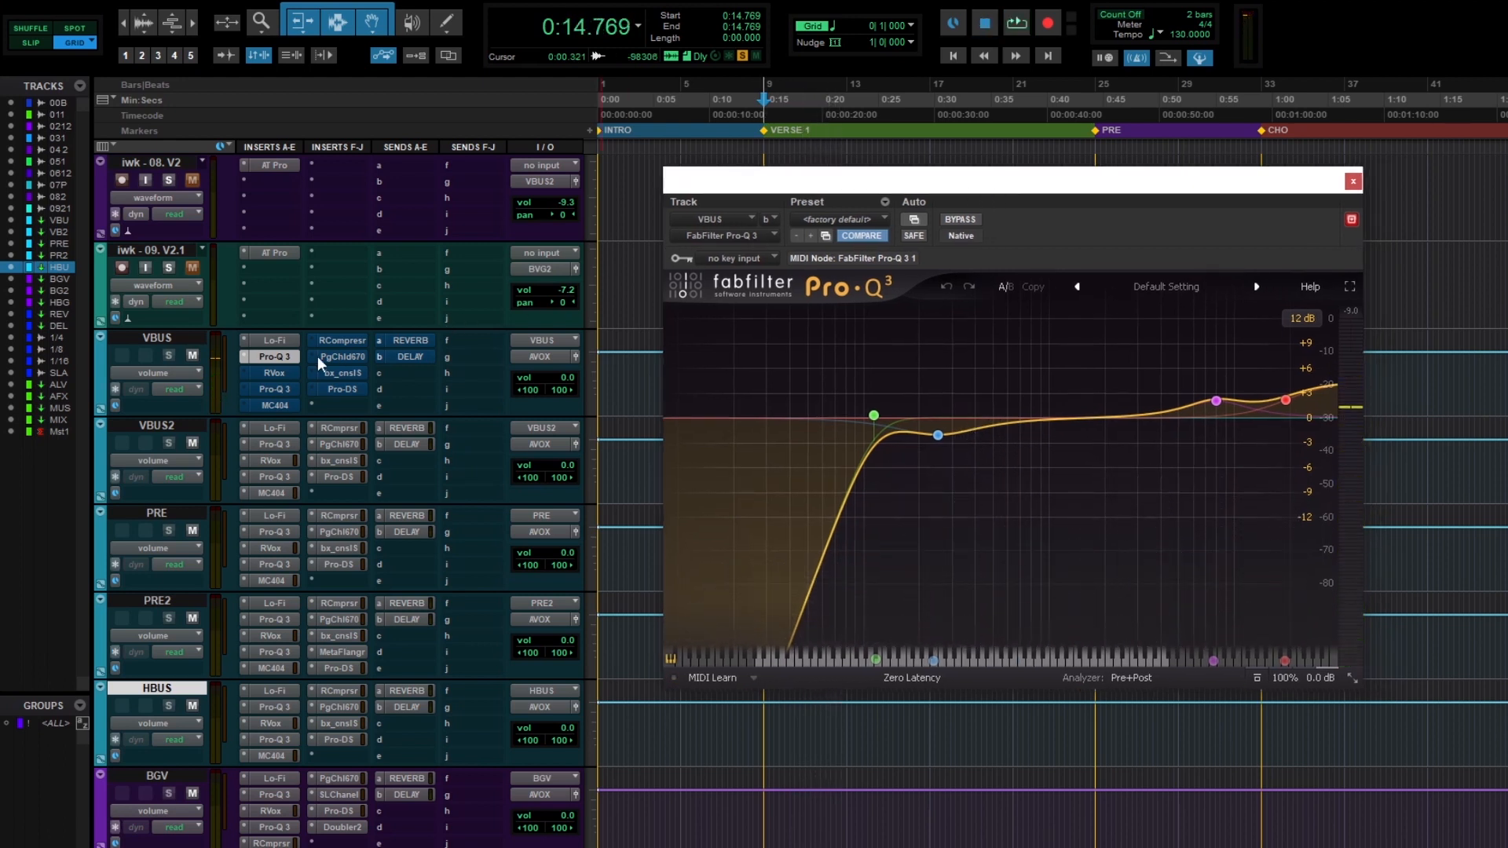
- Take RVox on VBUS out of bypass, audition verse 1 with its compression, and close the plug-in
click(272, 372)
drag(820, 186, 922, 198)
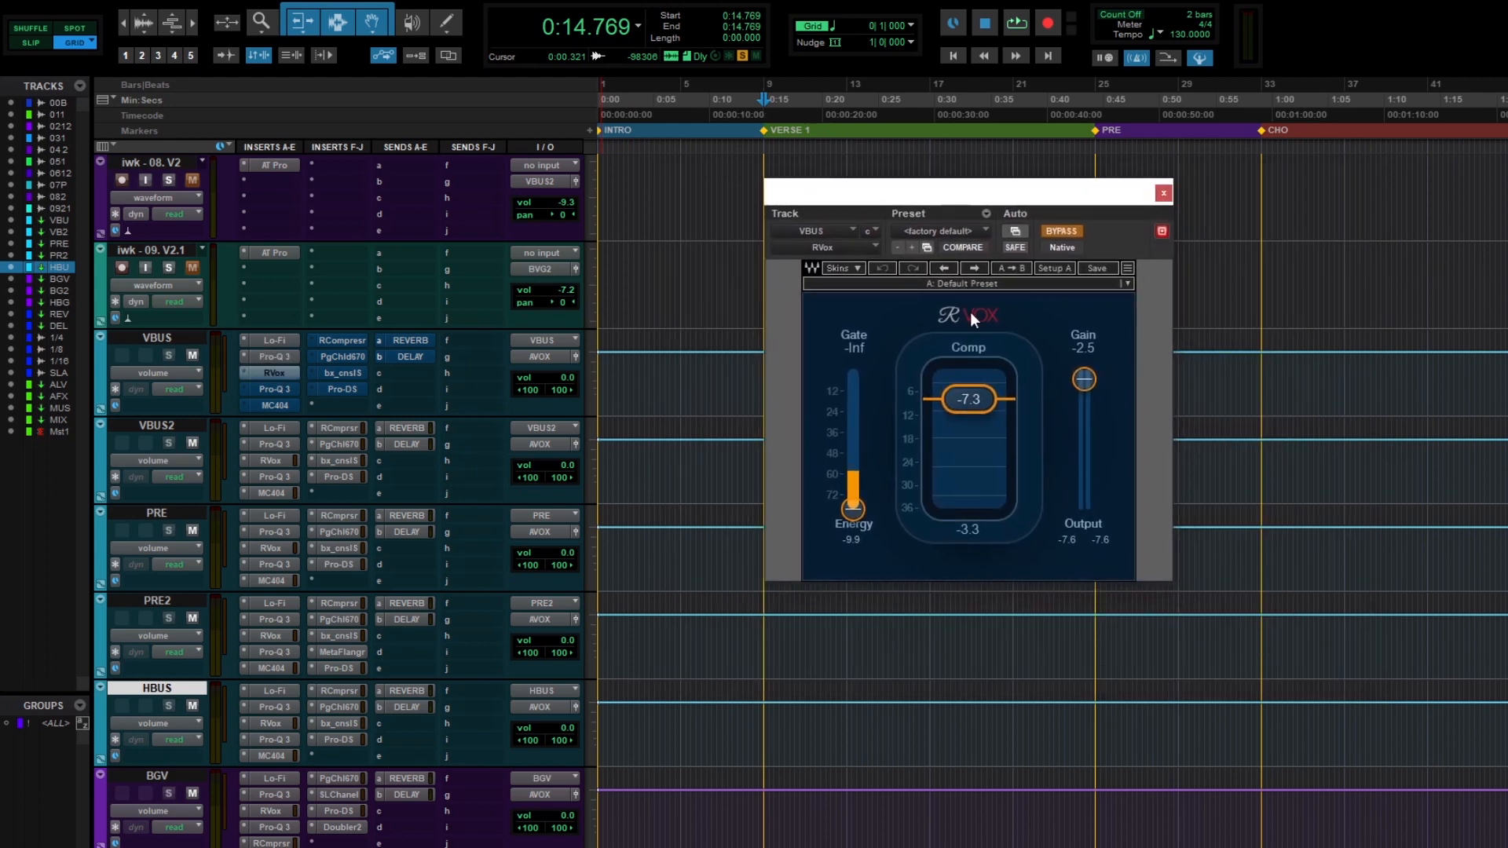
click(1061, 231)
key(space)
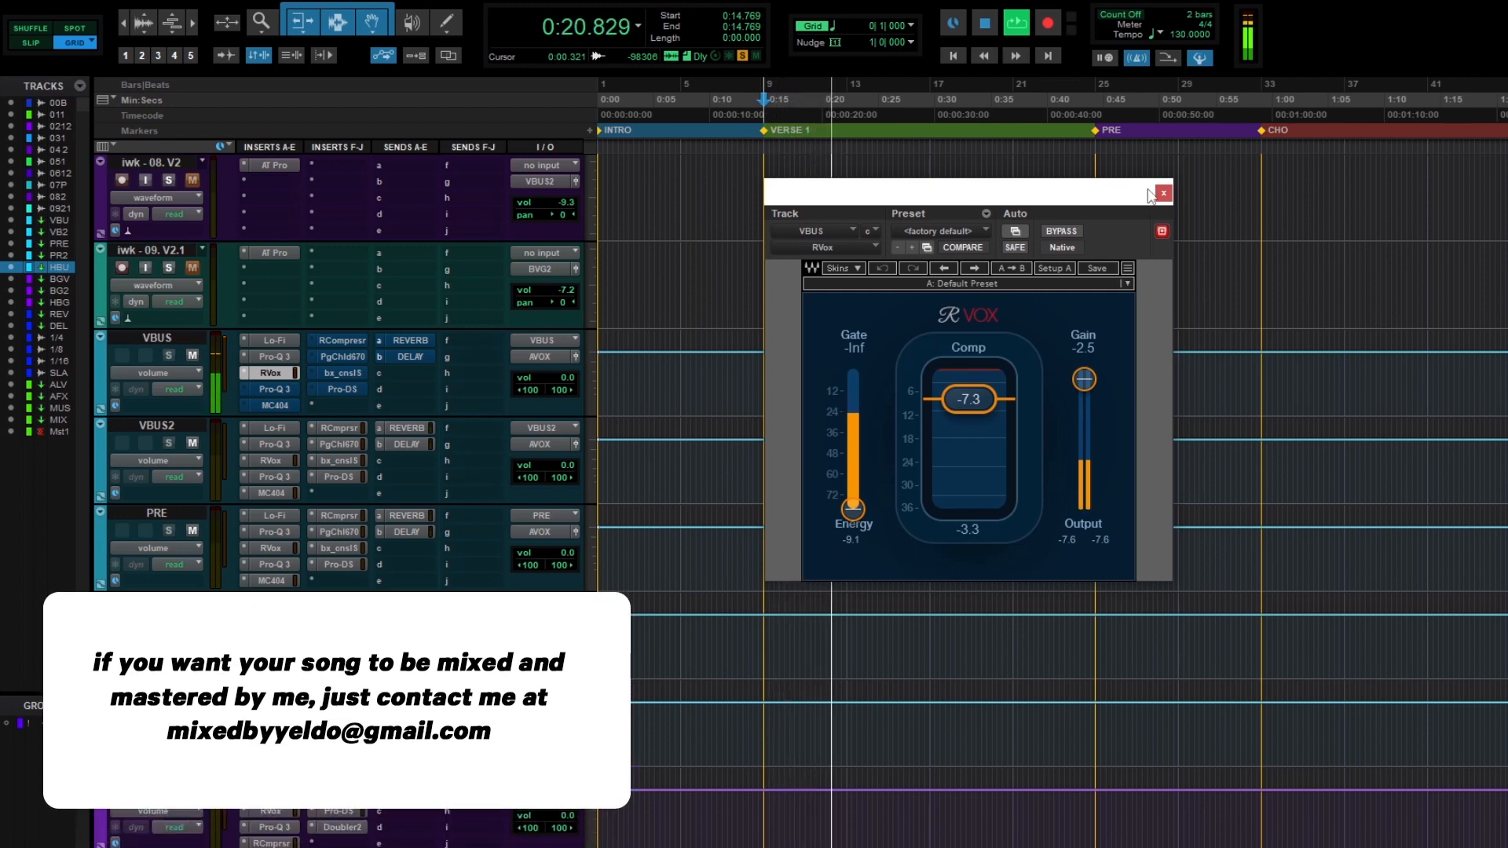
key(space)
click(1163, 193)
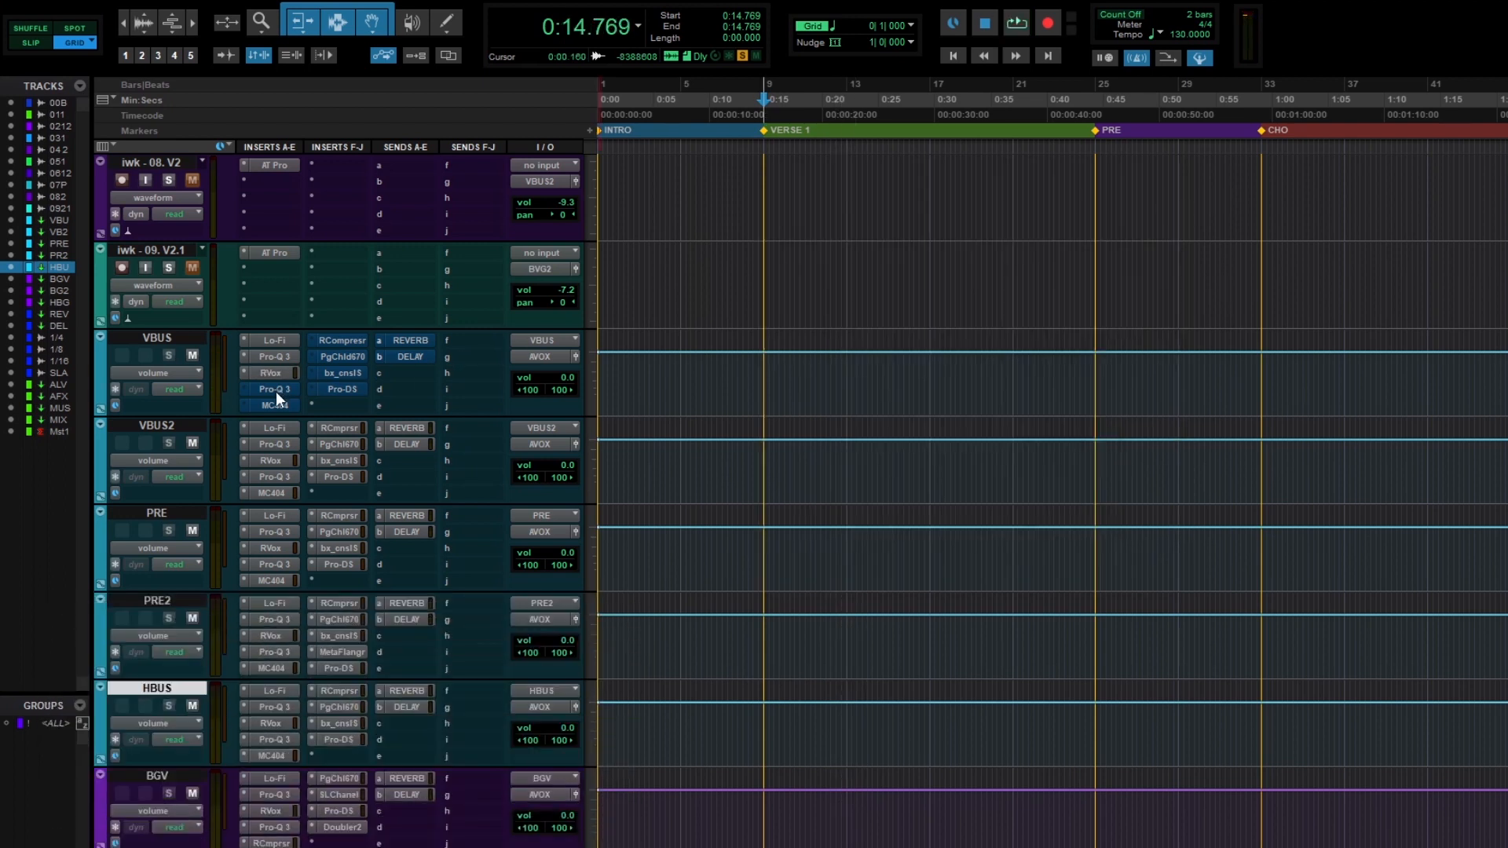
- Activate the second Pro-Q 3 on VBUS, audition verse 1 with its narrow cuts, and close the plug-in
drag(950, 206, 871, 183)
mouse_move(933, 493)
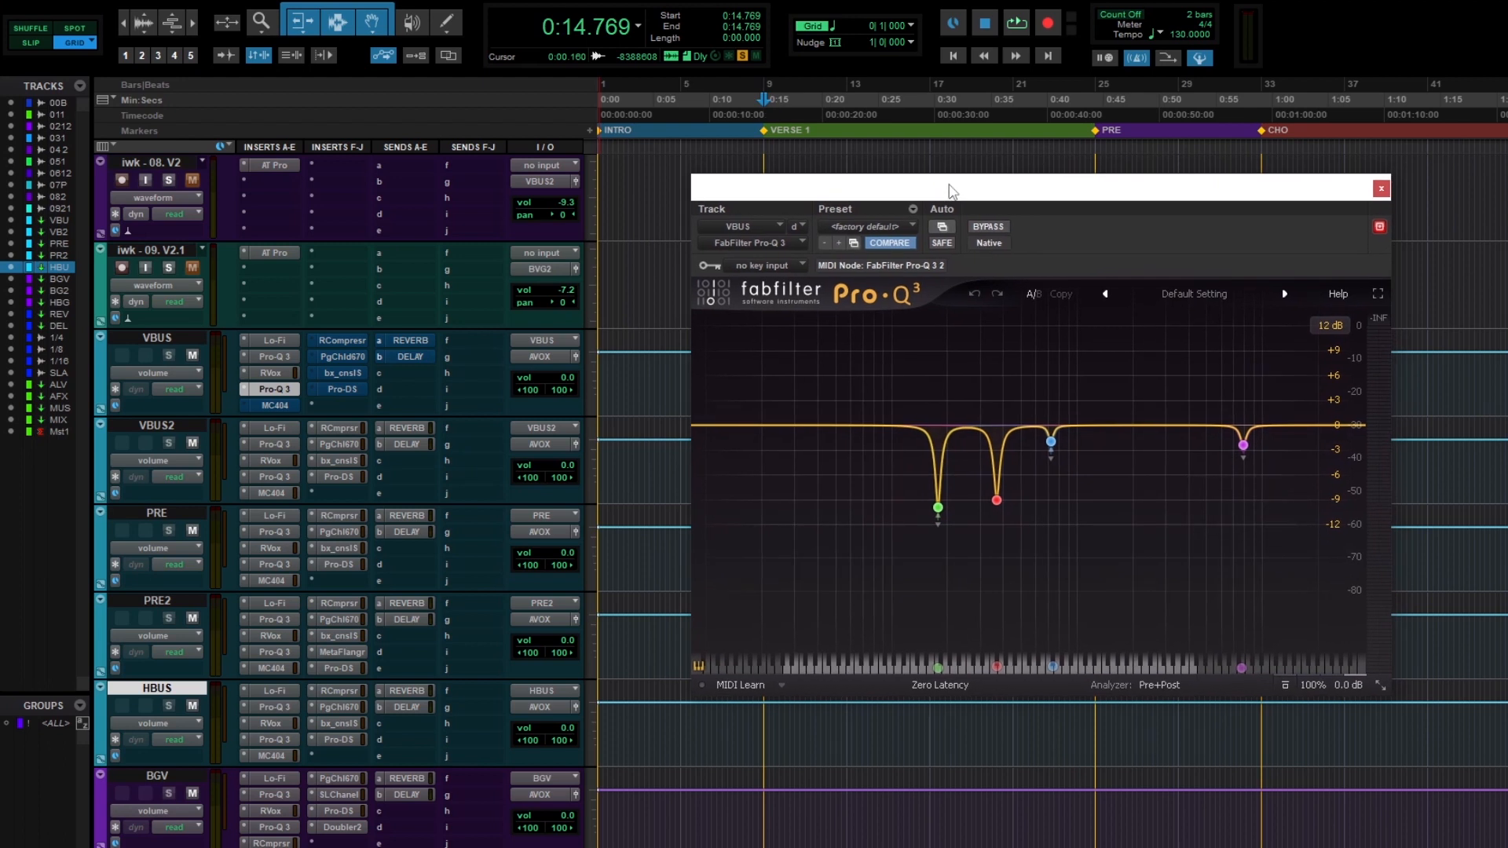
key(space)
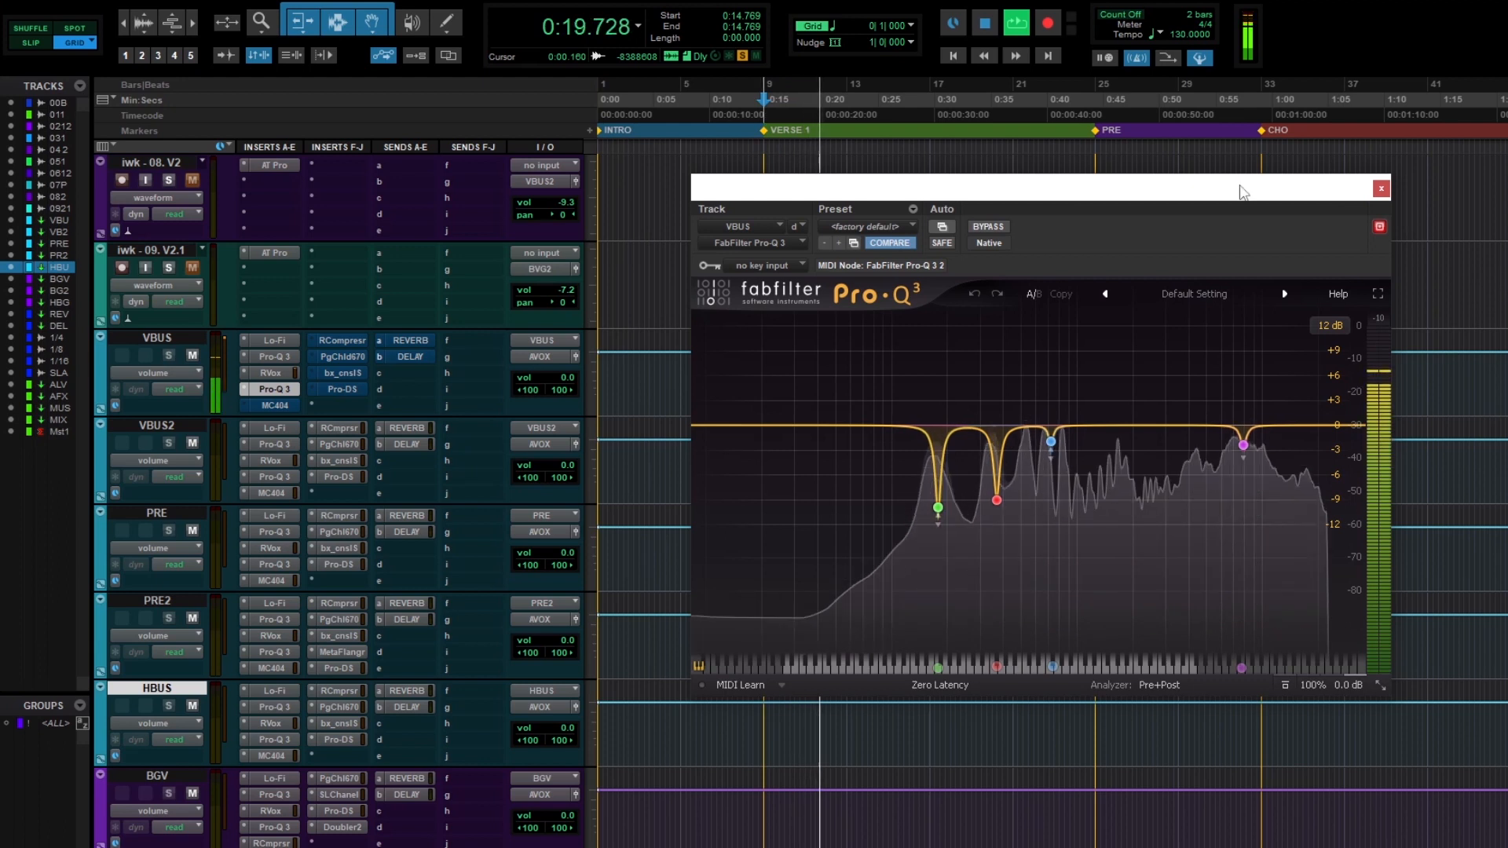
mouse_move(1241, 185)
mouse_down()
mouse_move(1212, 188)
mouse_move(1229, 195)
mouse_up()
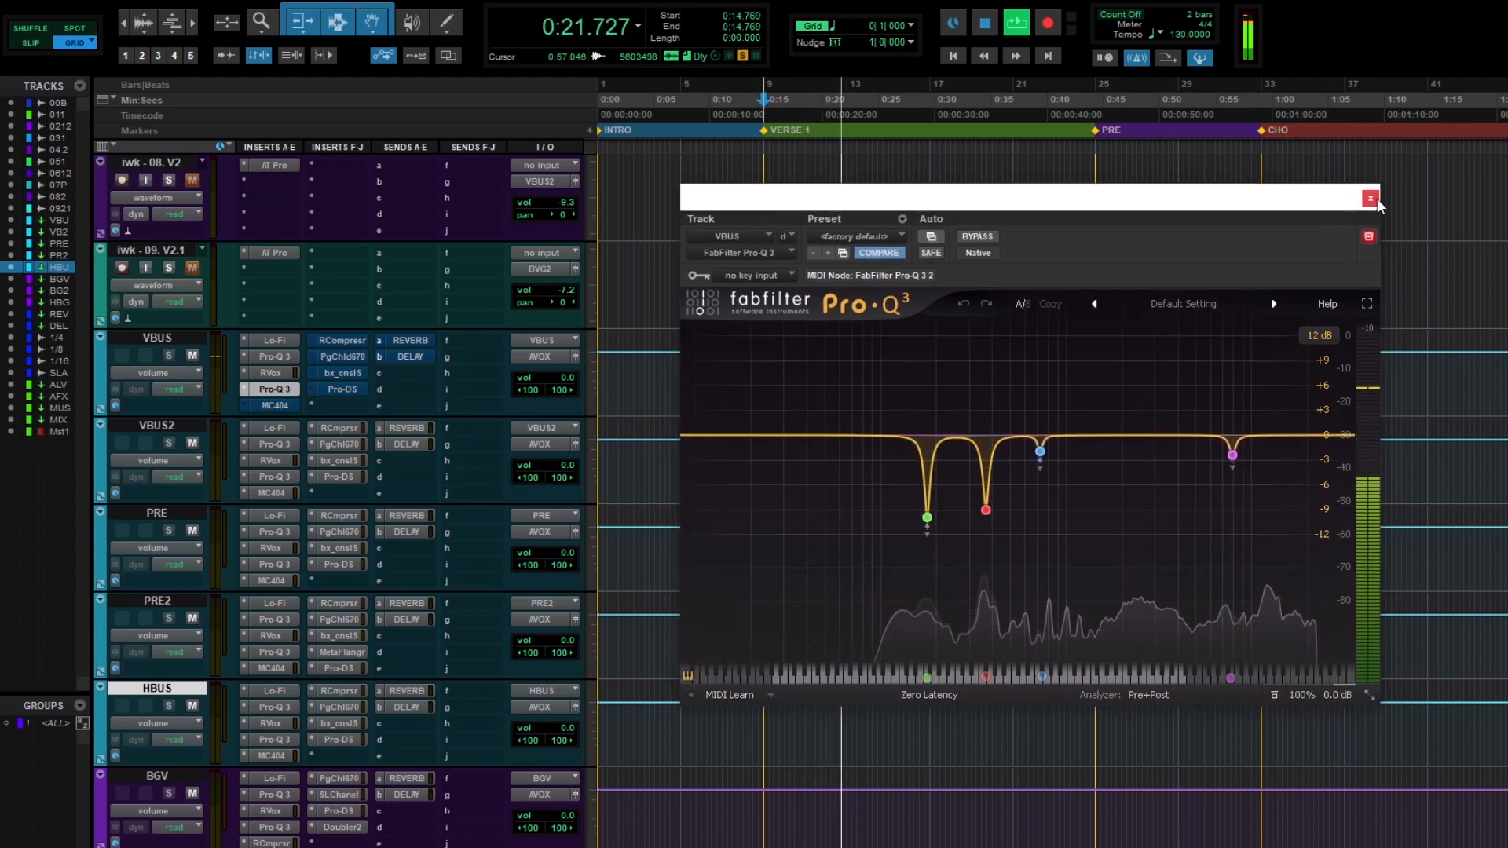
key(space)
click(1370, 197)
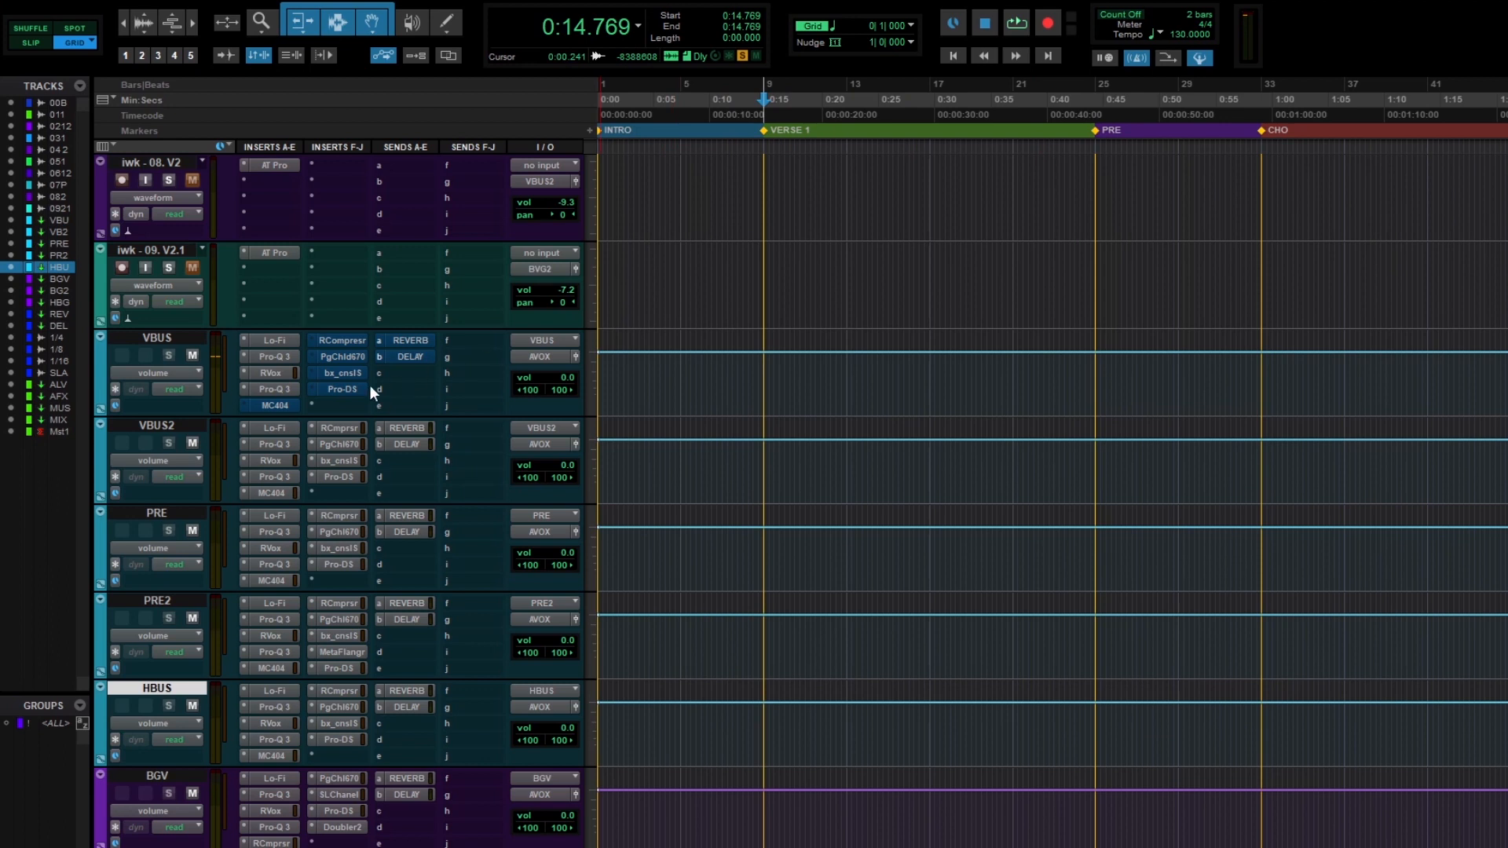
- Activate the MC404 multiband compressor on VBUS, audition verse 1 through it, and close the plug-in
click(270, 405)
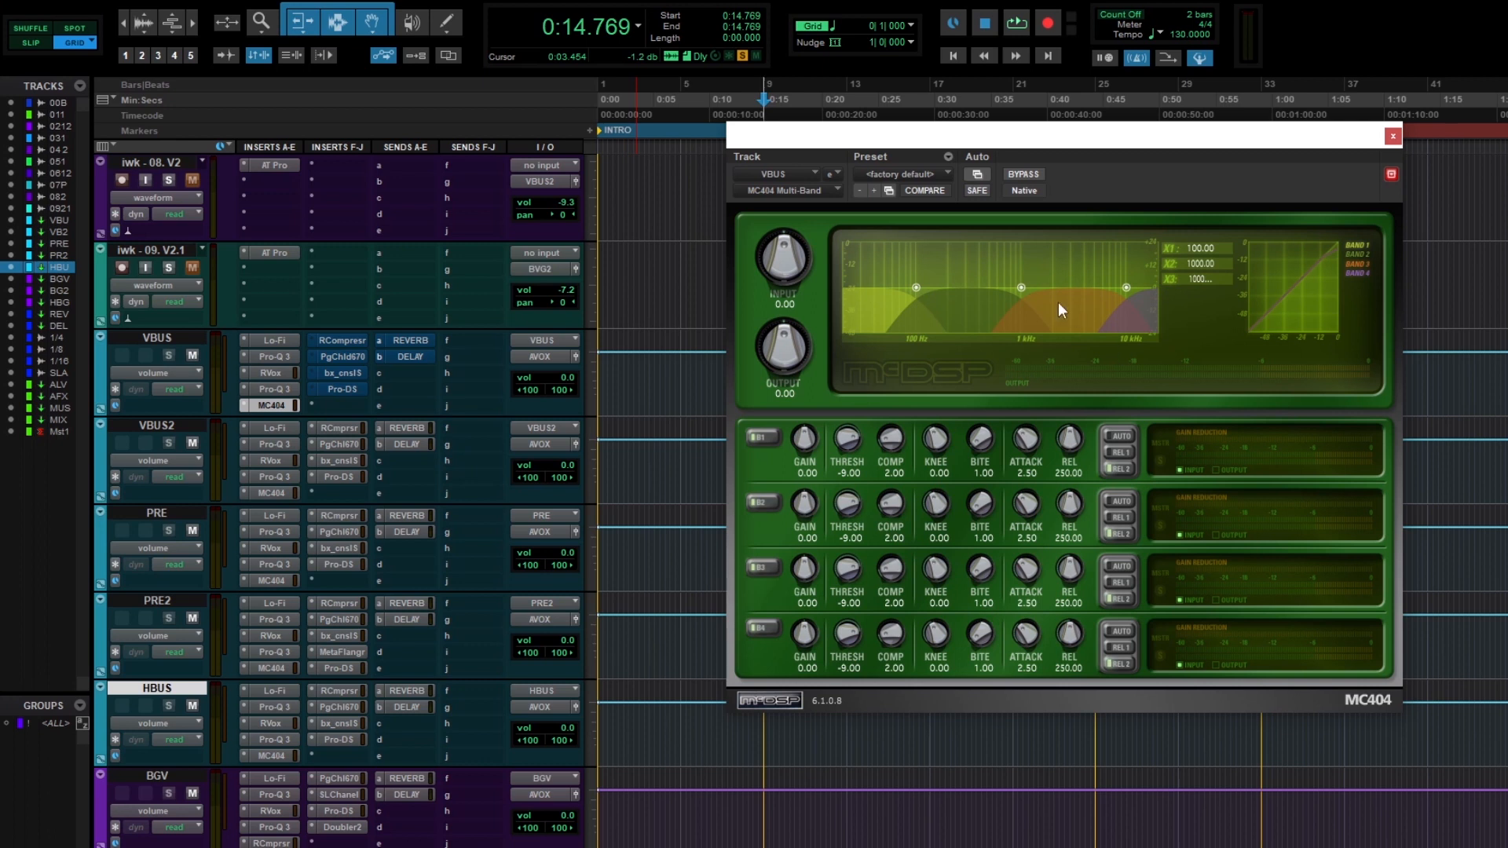
drag(1071, 143, 1053, 185)
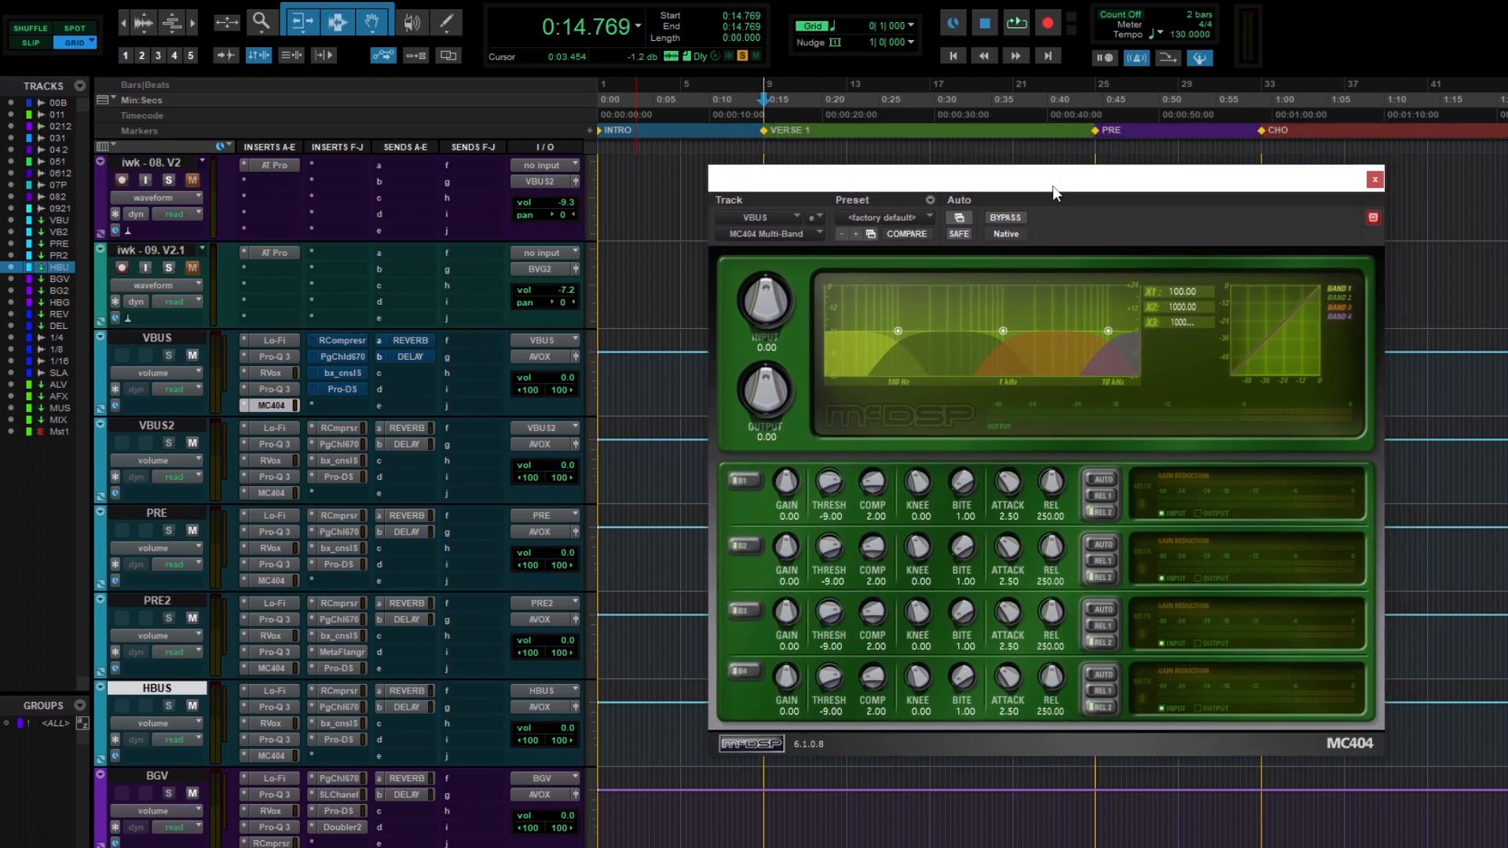
key(space)
key(space)
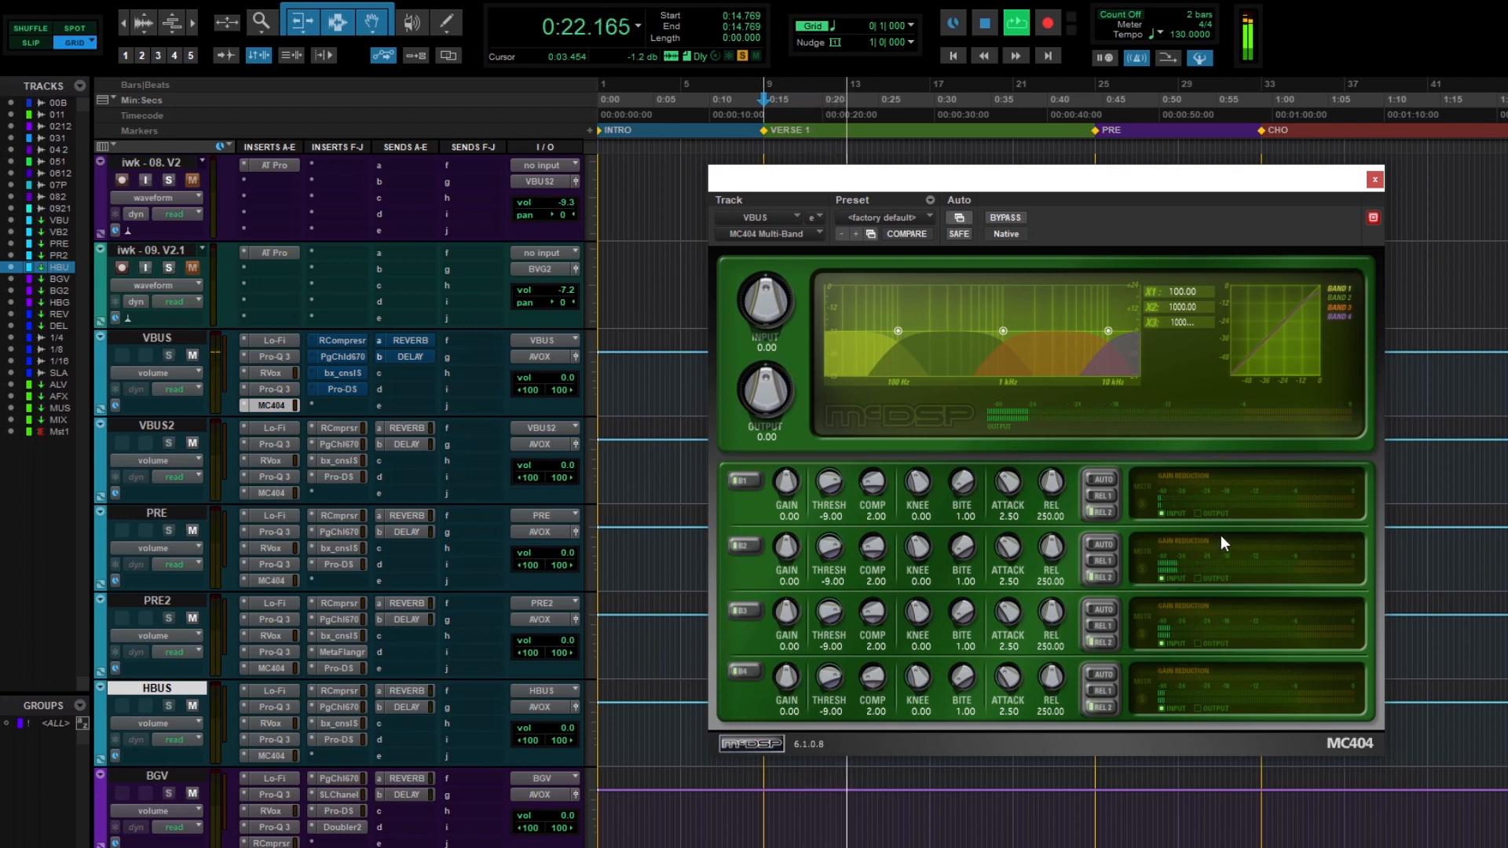
drag(1071, 191, 1035, 196)
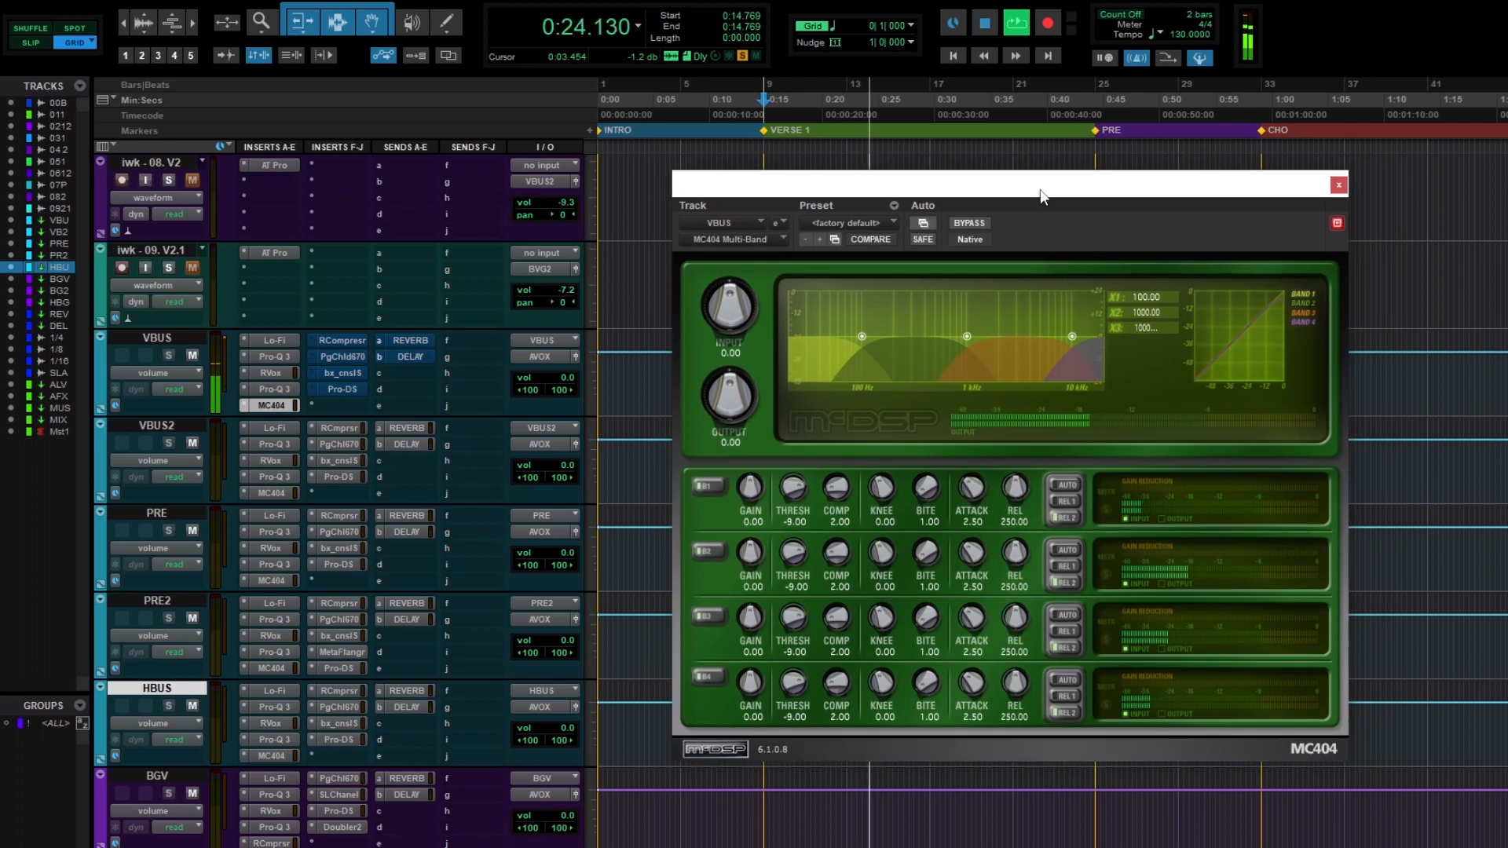
key(space)
click(1338, 185)
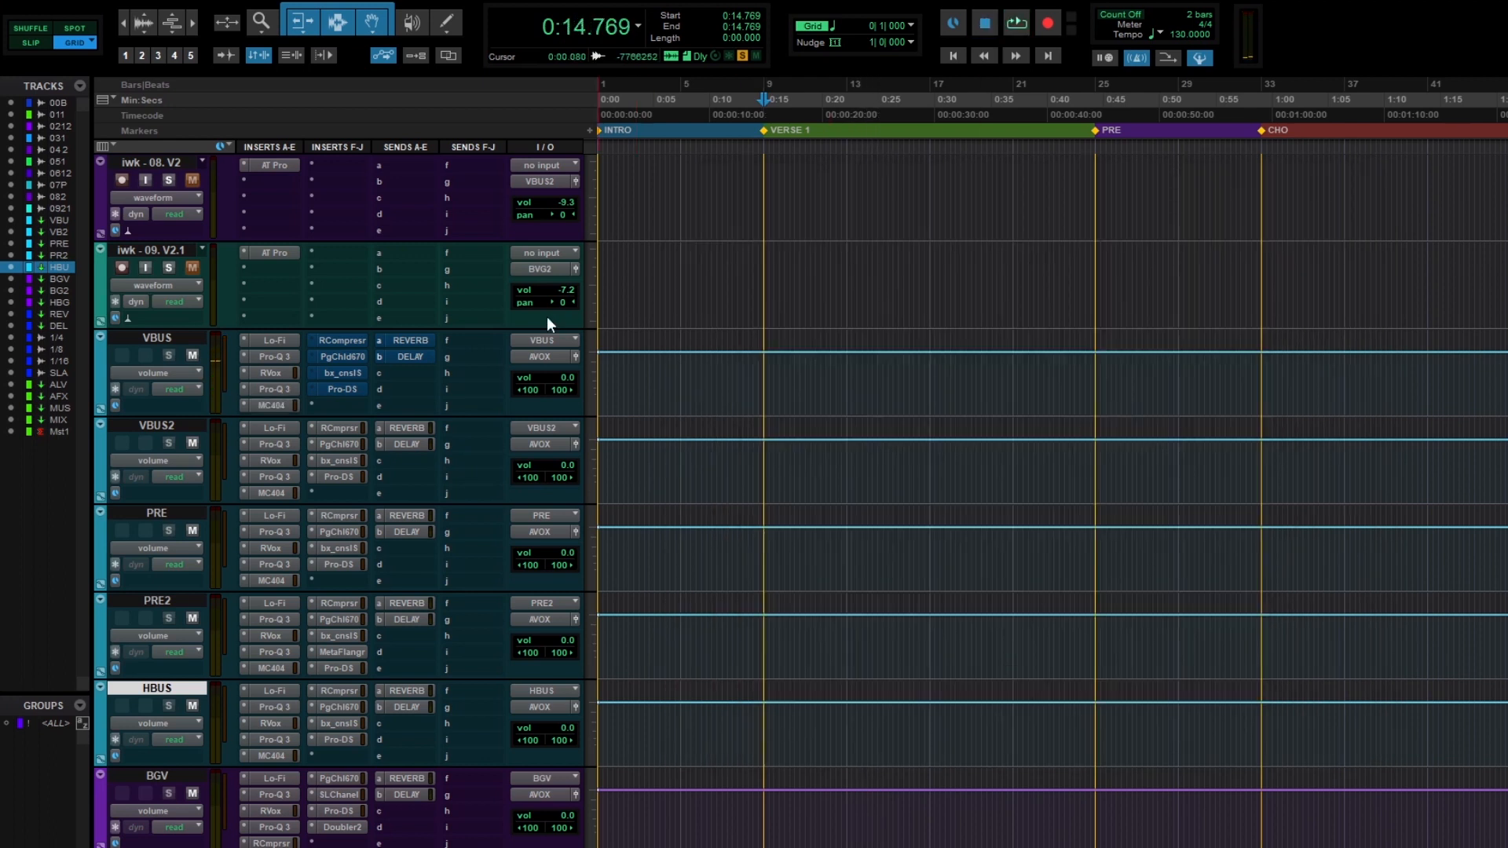
- Activate RCompressor on VBUS, audition verse 1 with its compression, and close the plug-in
click(360, 343)
drag(834, 186, 983, 125)
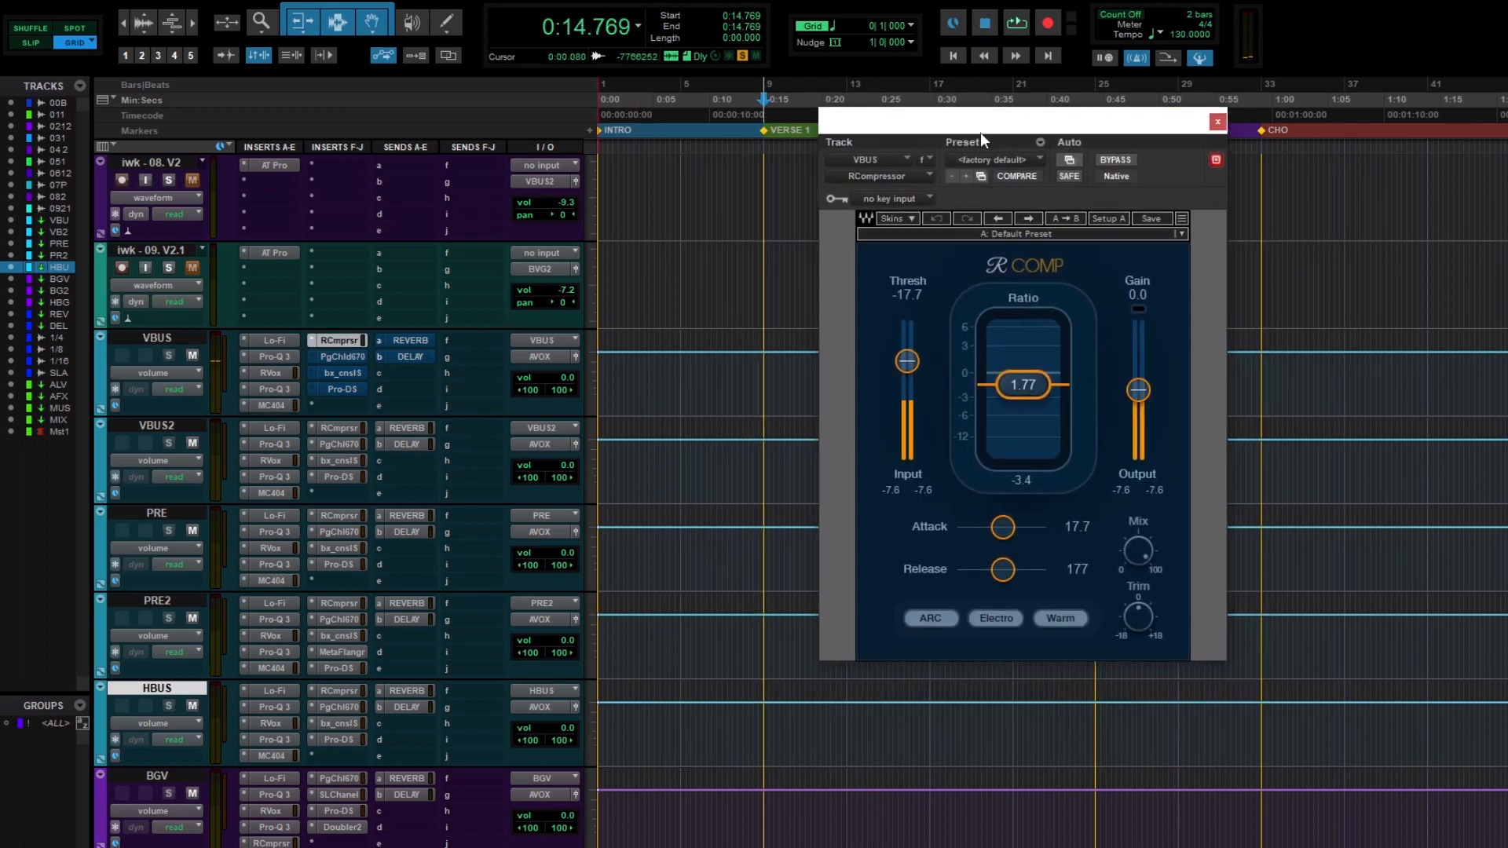
drag(1049, 134, 1024, 210)
key(space)
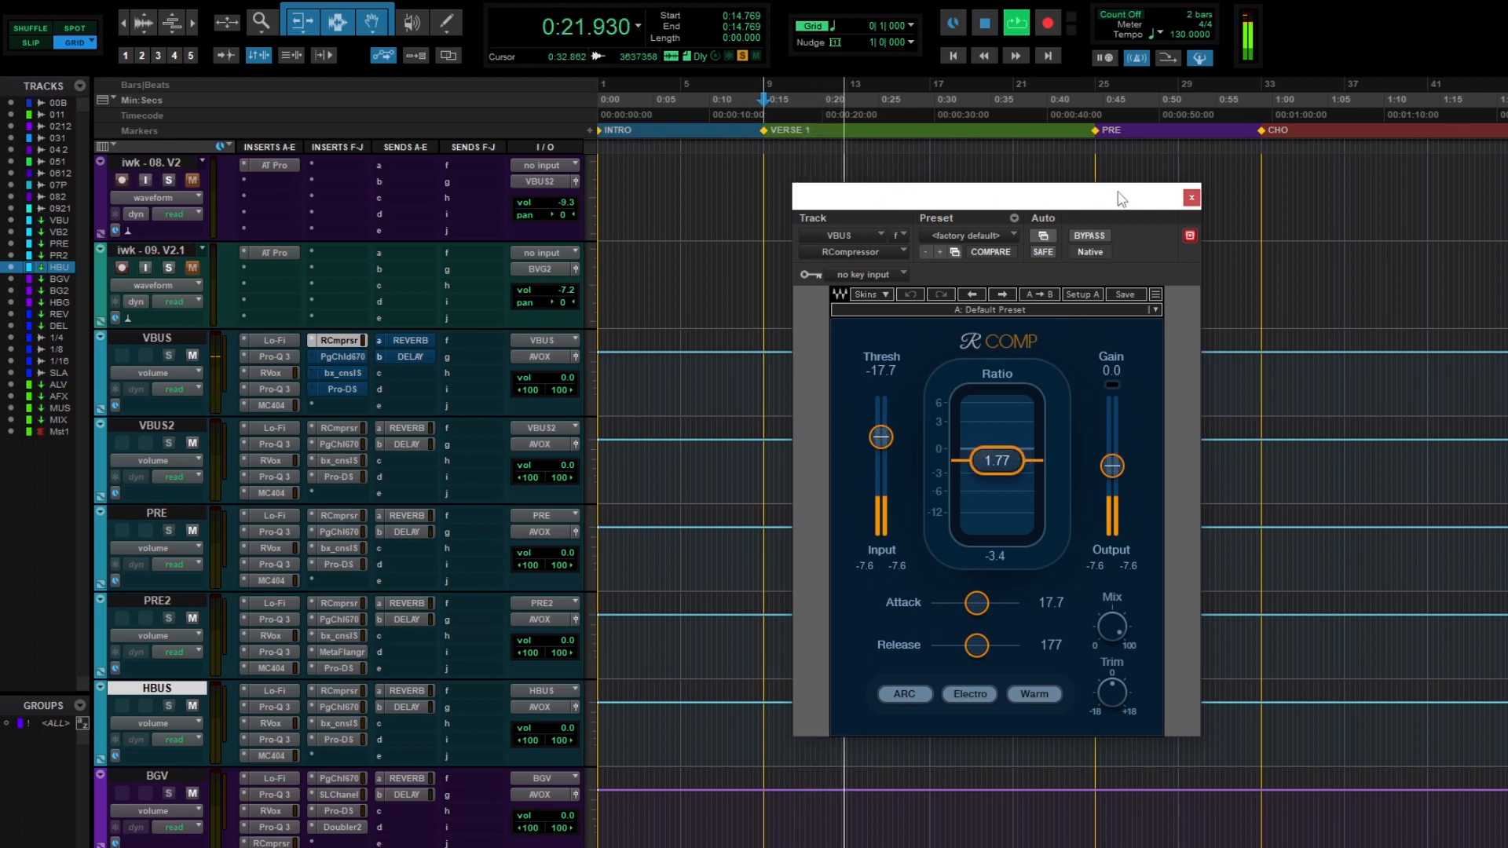
drag(1075, 198, 1113, 192)
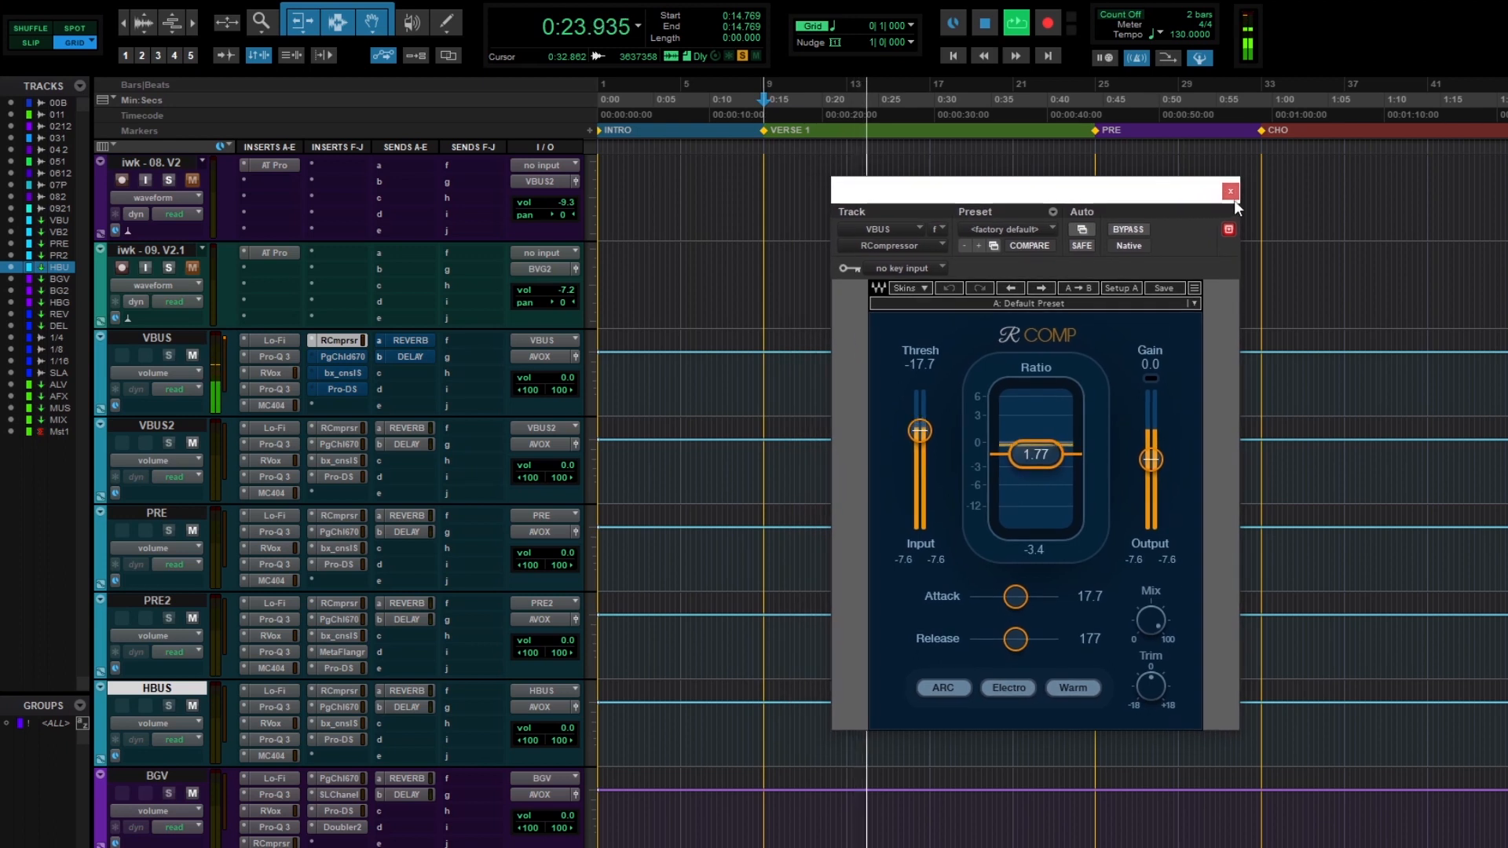
key(space)
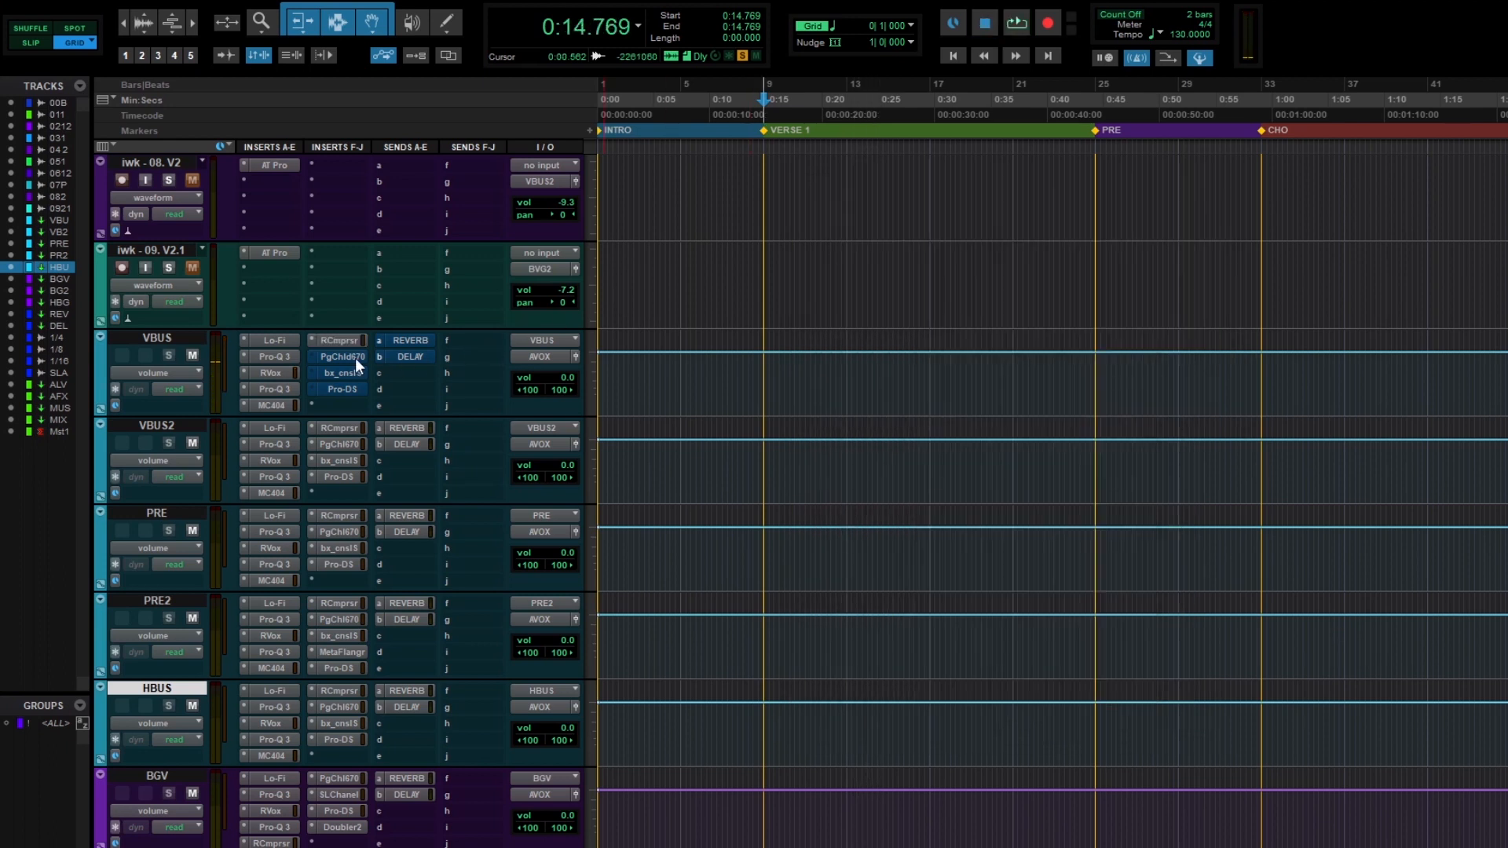
- Activate PuigChild 670 on VBUS, audition verse 1 with its compression, and close the plug-in
click(347, 358)
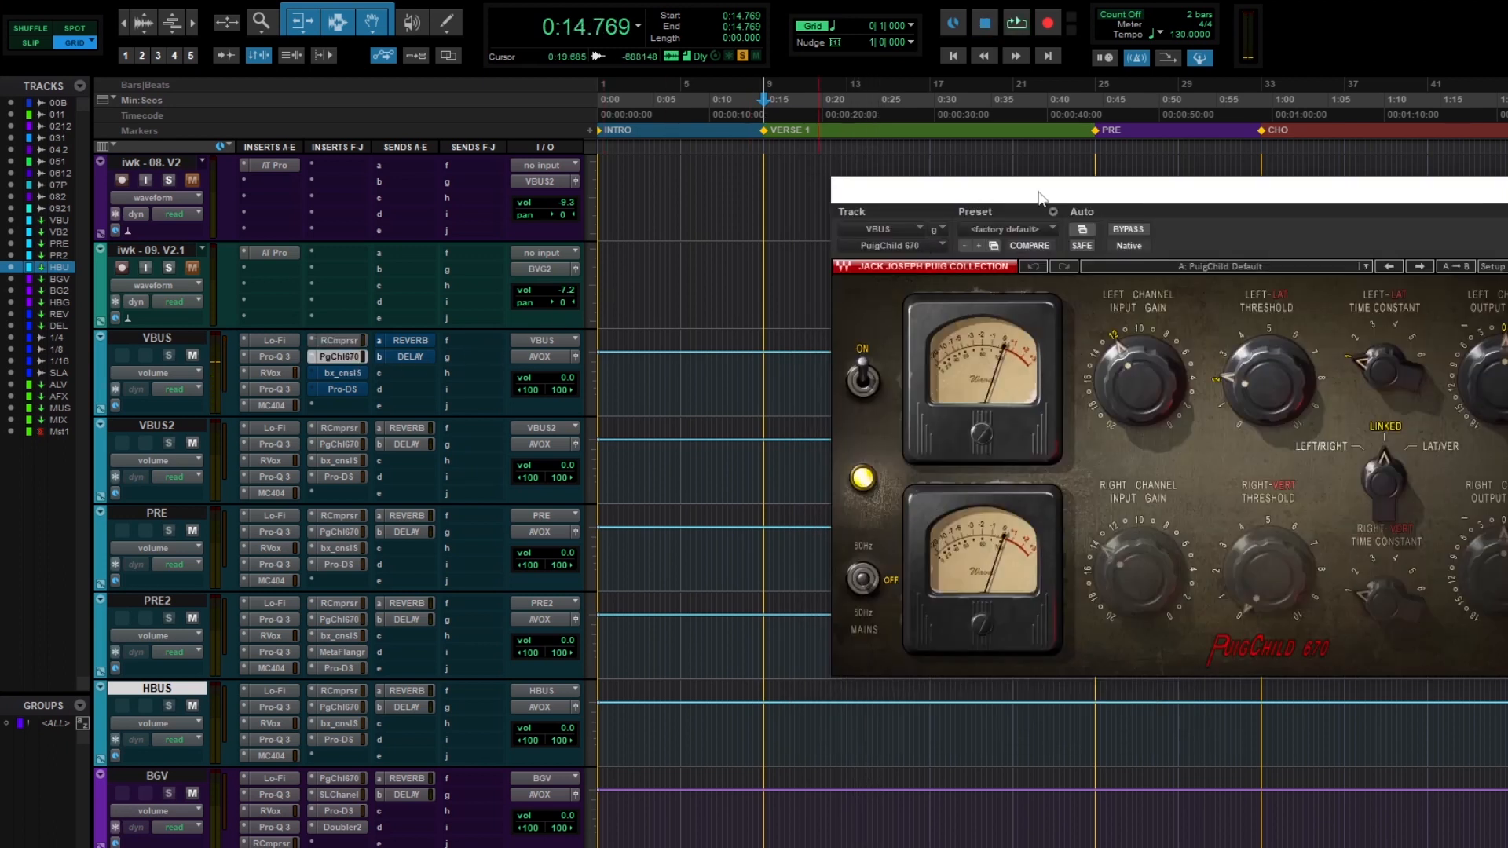
drag(1042, 189, 870, 191)
drag(976, 191, 942, 220)
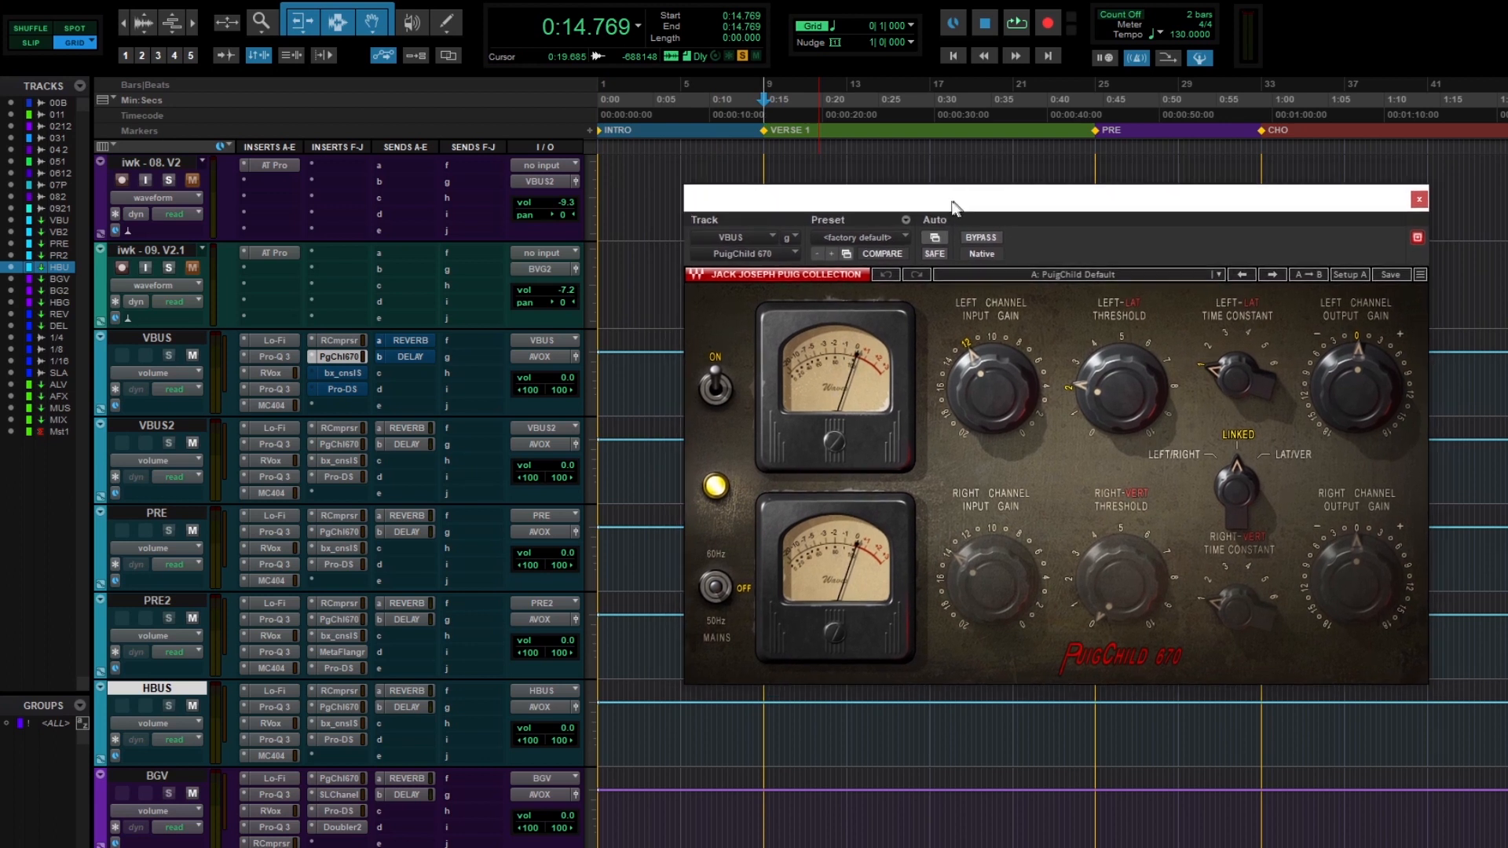
key(space)
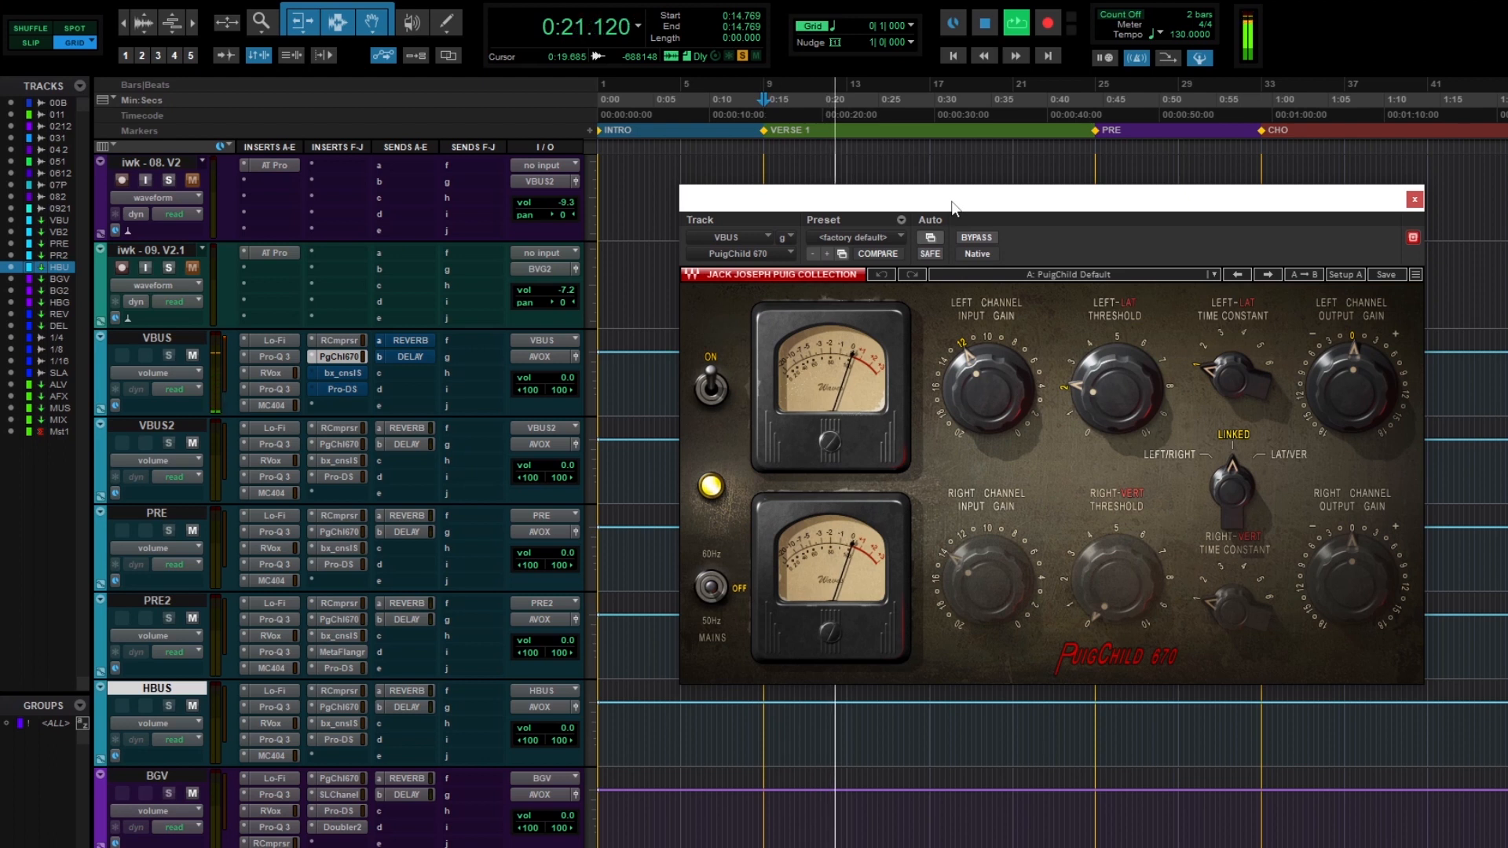
drag(1352, 203, 1330, 183)
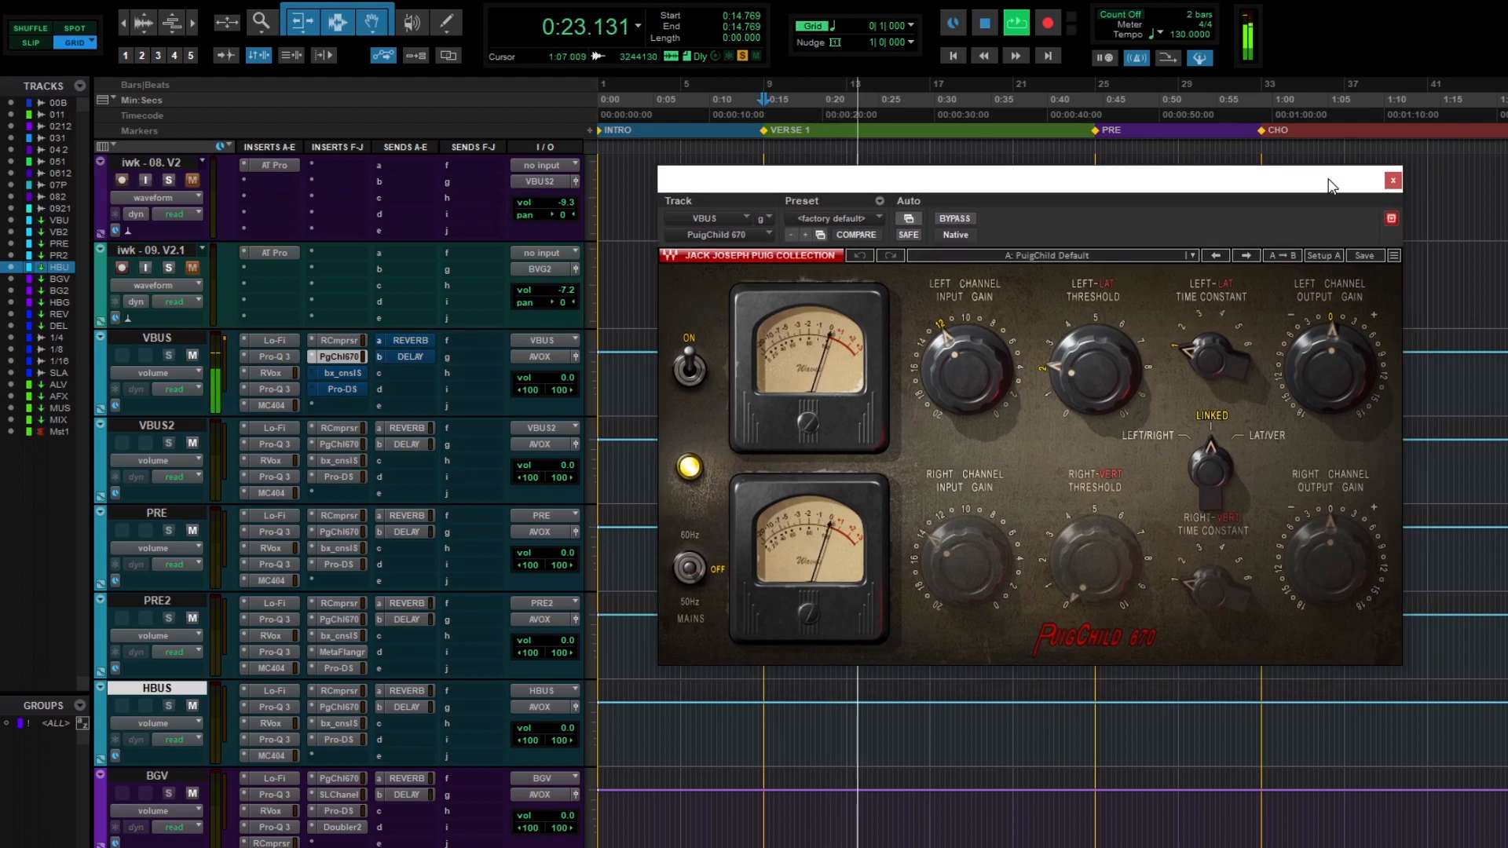
key(space)
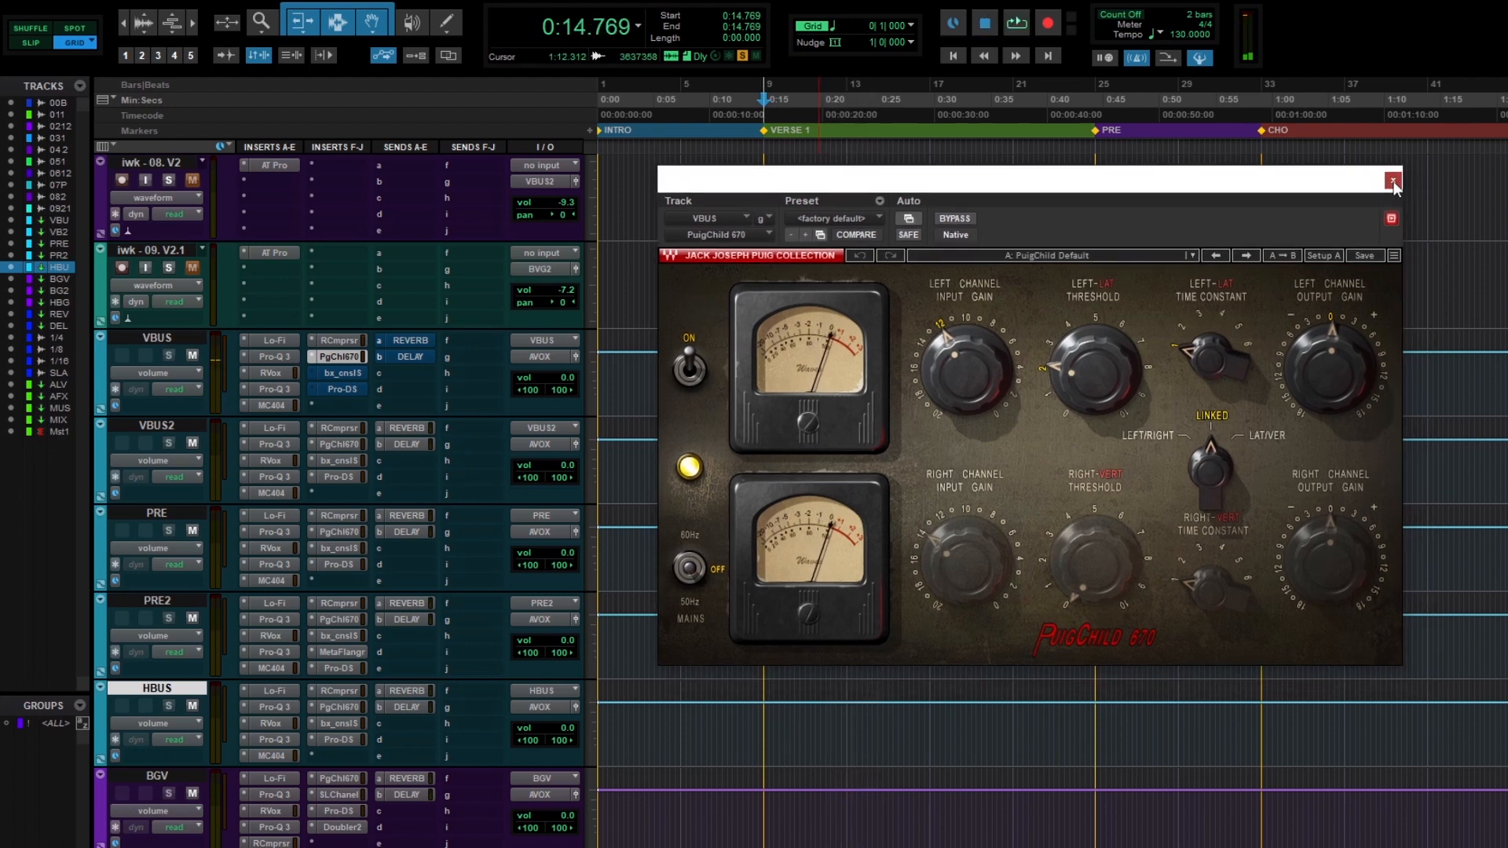
click(1392, 181)
- Activate the bx_console SSL 4000 E channel strip on VBUS, audition verse 1 through it, and close the plug-in
click(340, 374)
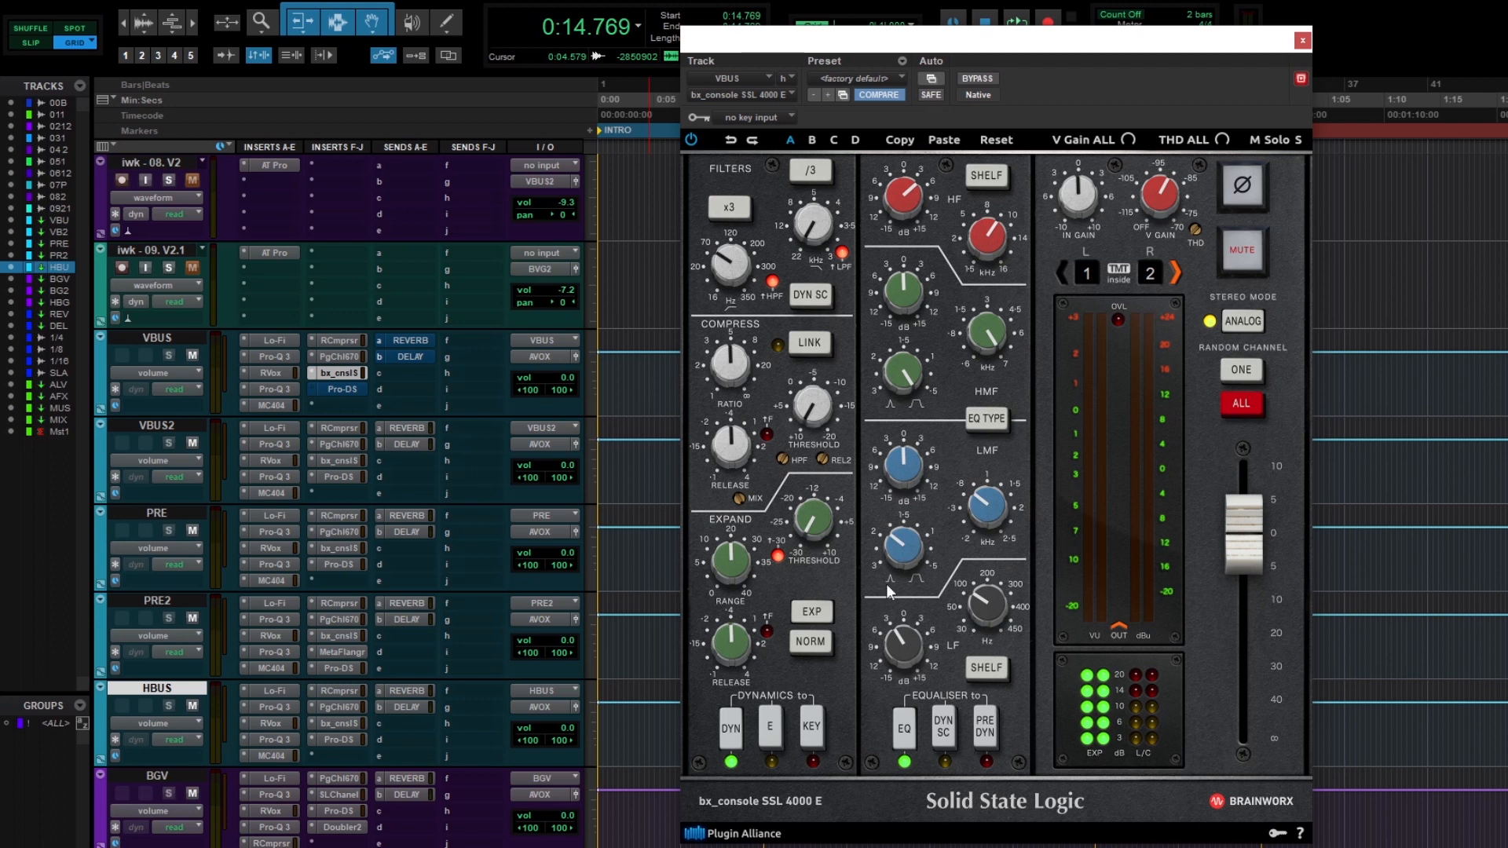
drag(850, 48, 881, 54)
key(space)
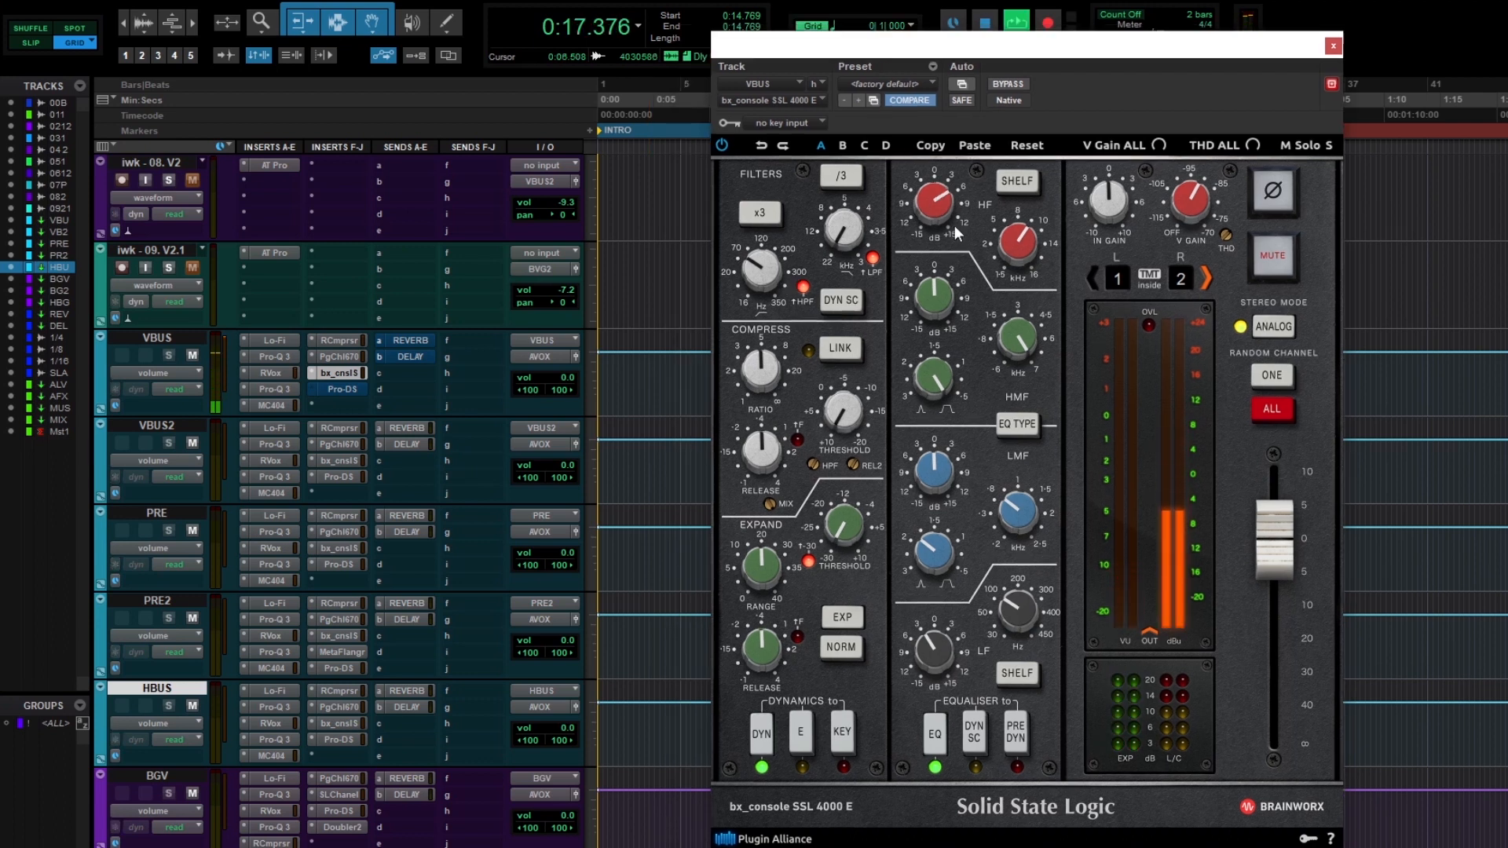
mouse_move(934, 201)
mouse_down()
mouse_move(945, 152)
mouse_move(944, 201)
mouse_up()
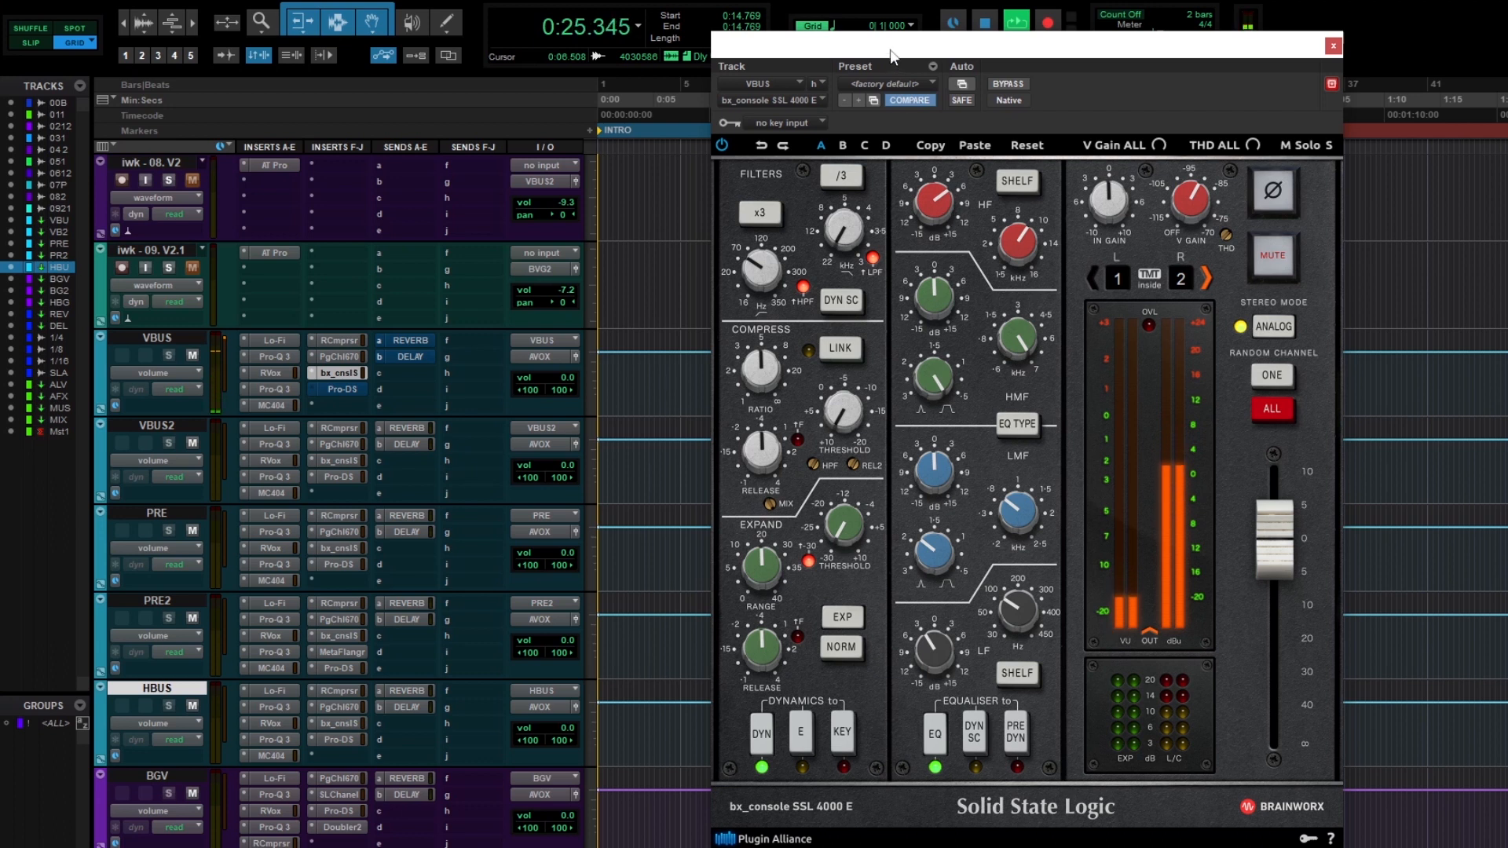
key(space)
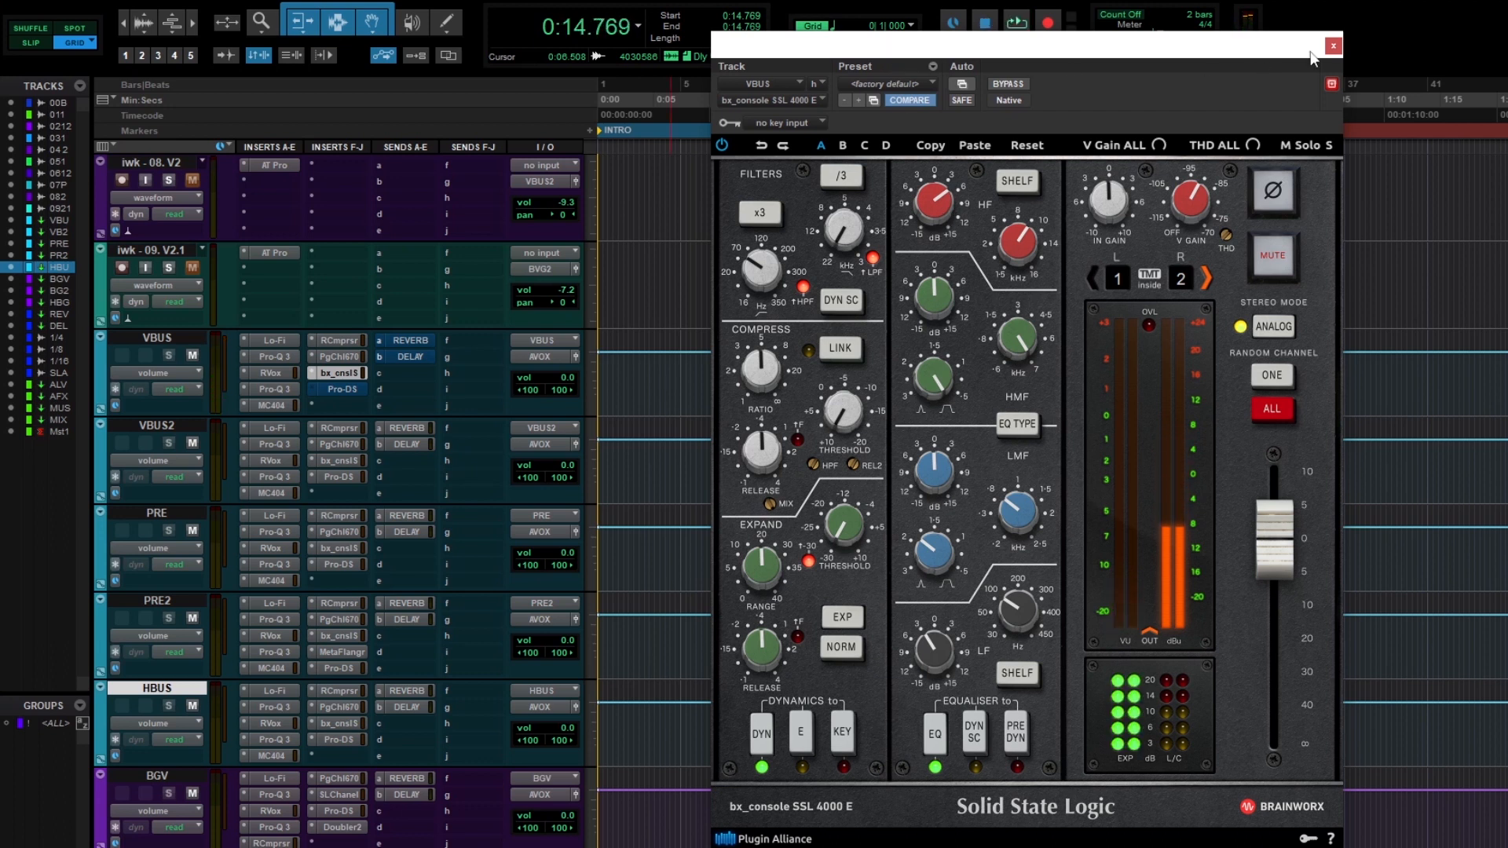
click(1334, 45)
- Activate the Pro-DS de-esser on VBUS, view its settings, and close the plug-in
click(360, 383)
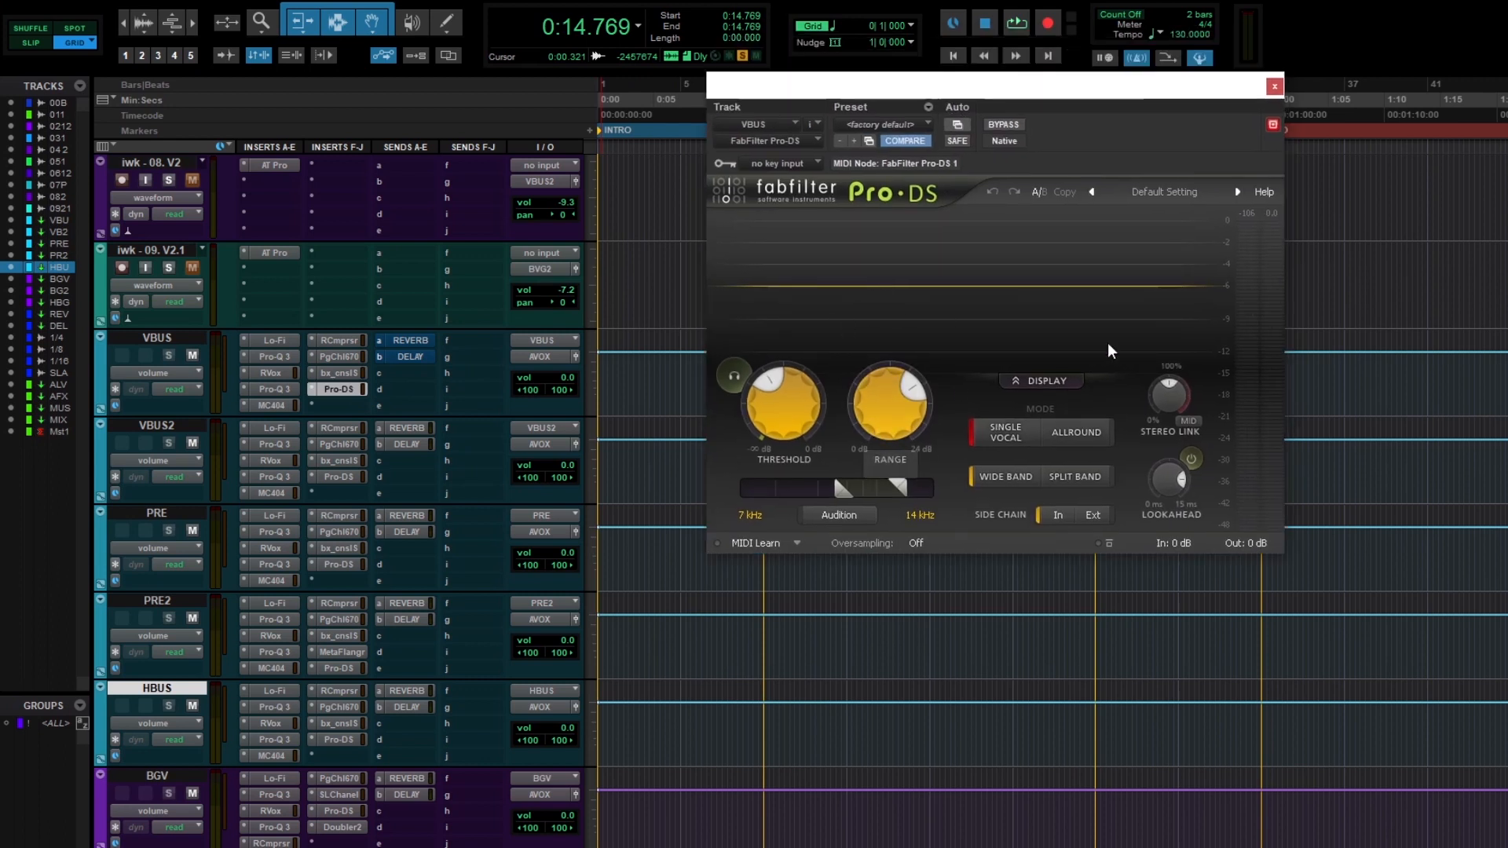
click(1274, 86)
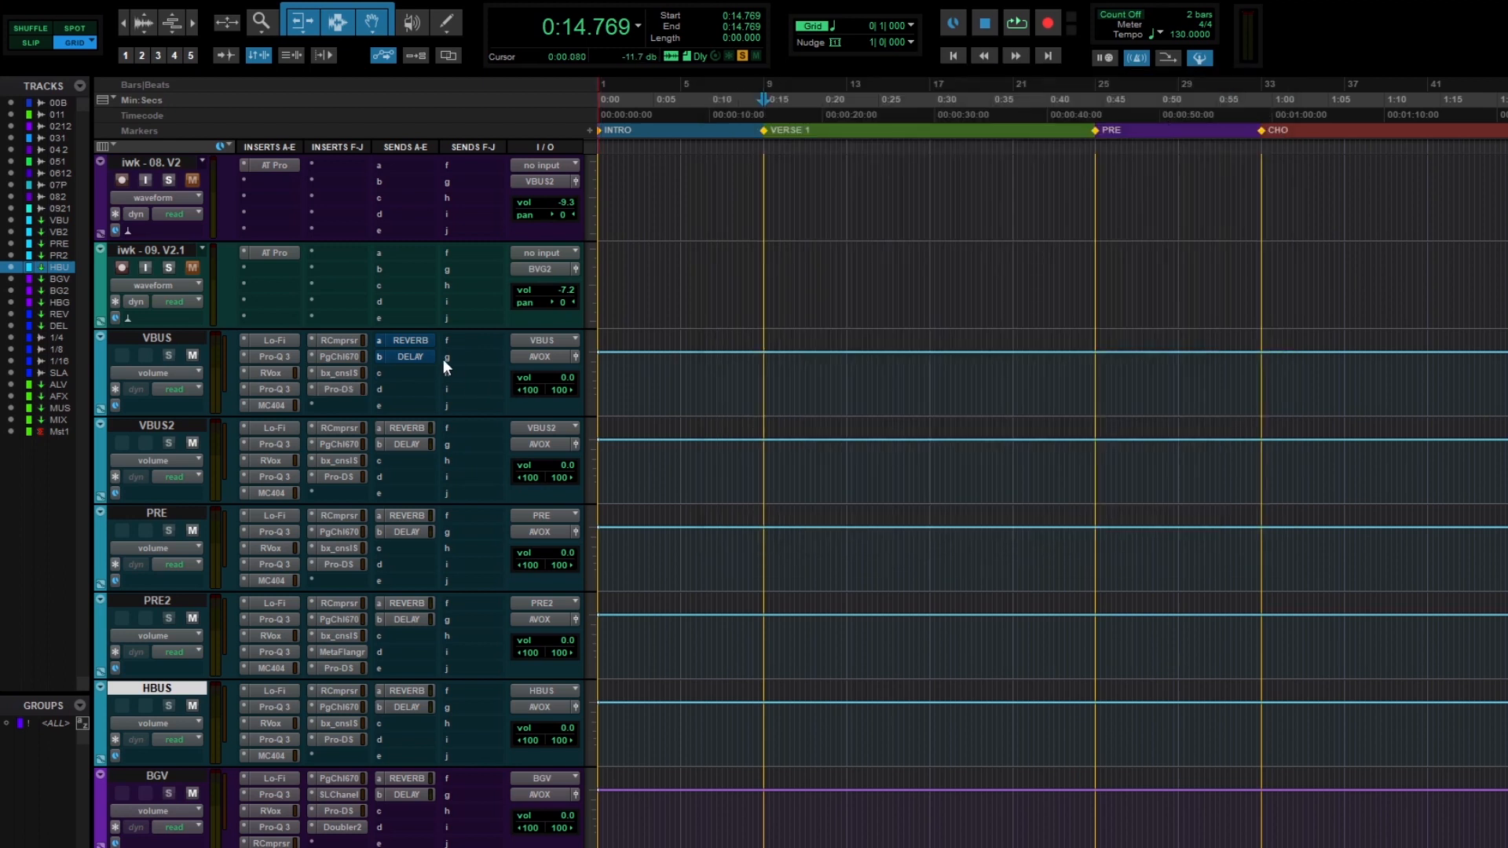
- Activate the REVERB send on VBUS and arrange its send fader and the ValhallaVintageVerb window for viewing
click(418, 343)
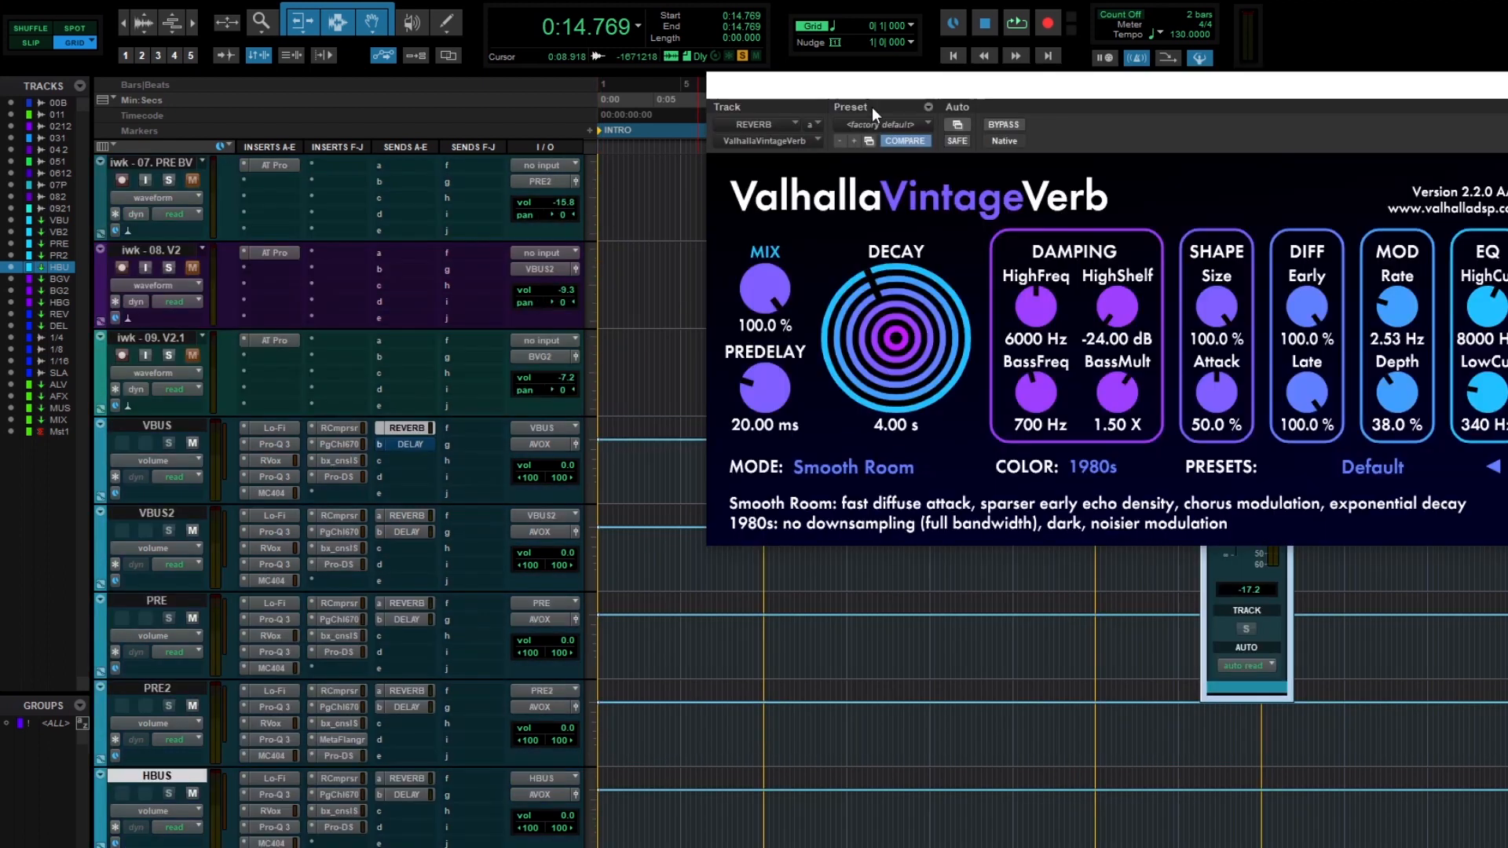
drag(919, 85, 518, 376)
scroll(894, 225, down, 1)
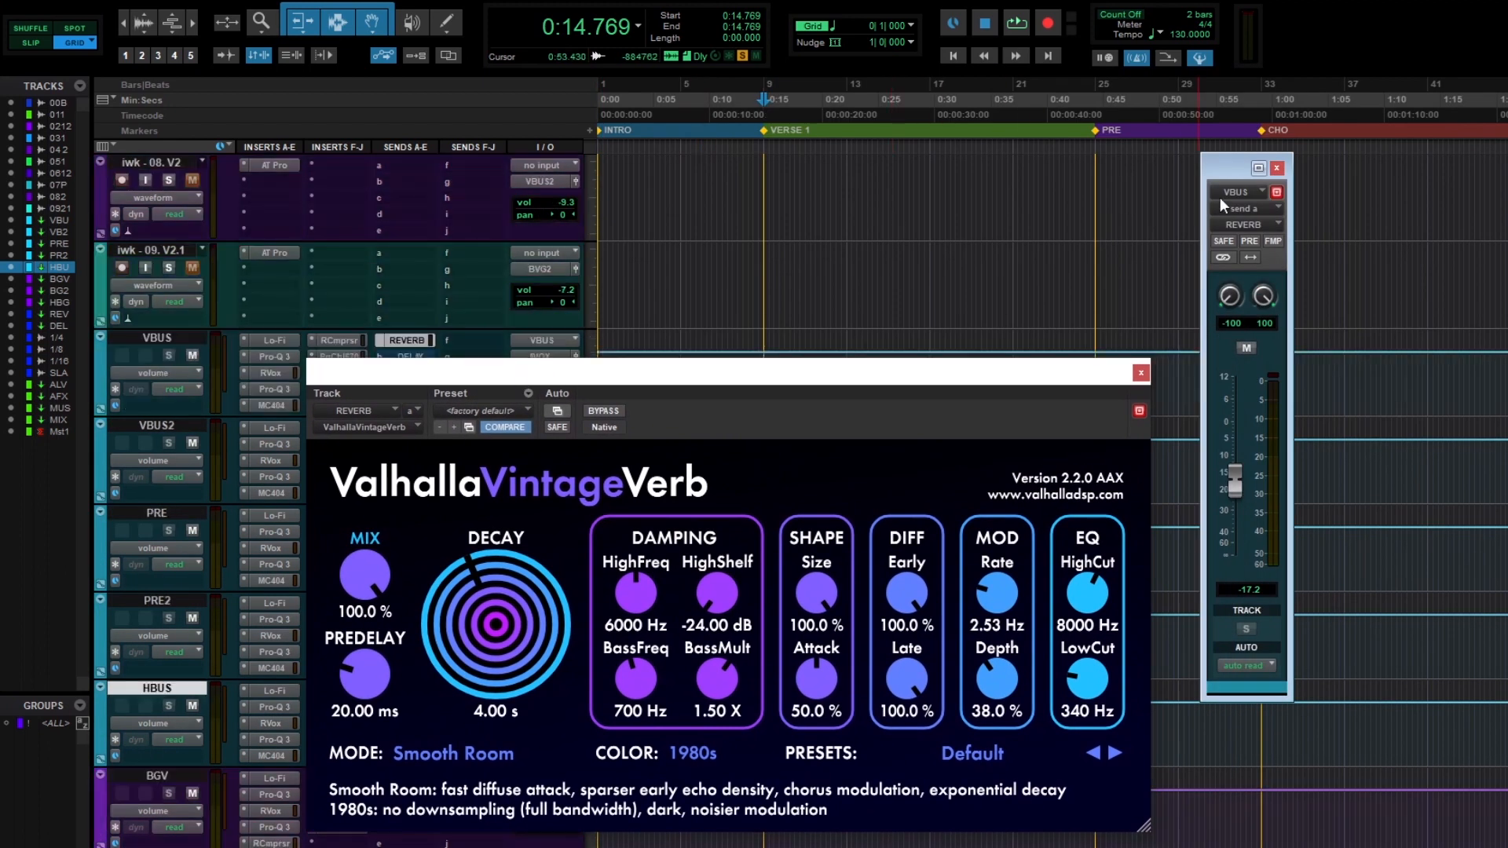
drag(1228, 176, 1224, 199)
drag(927, 374, 977, 367)
- Audition verse 1 while adjusting the VBUS reverb send, leave it at -17.2 dB, and close the send and reverb windows
key(space)
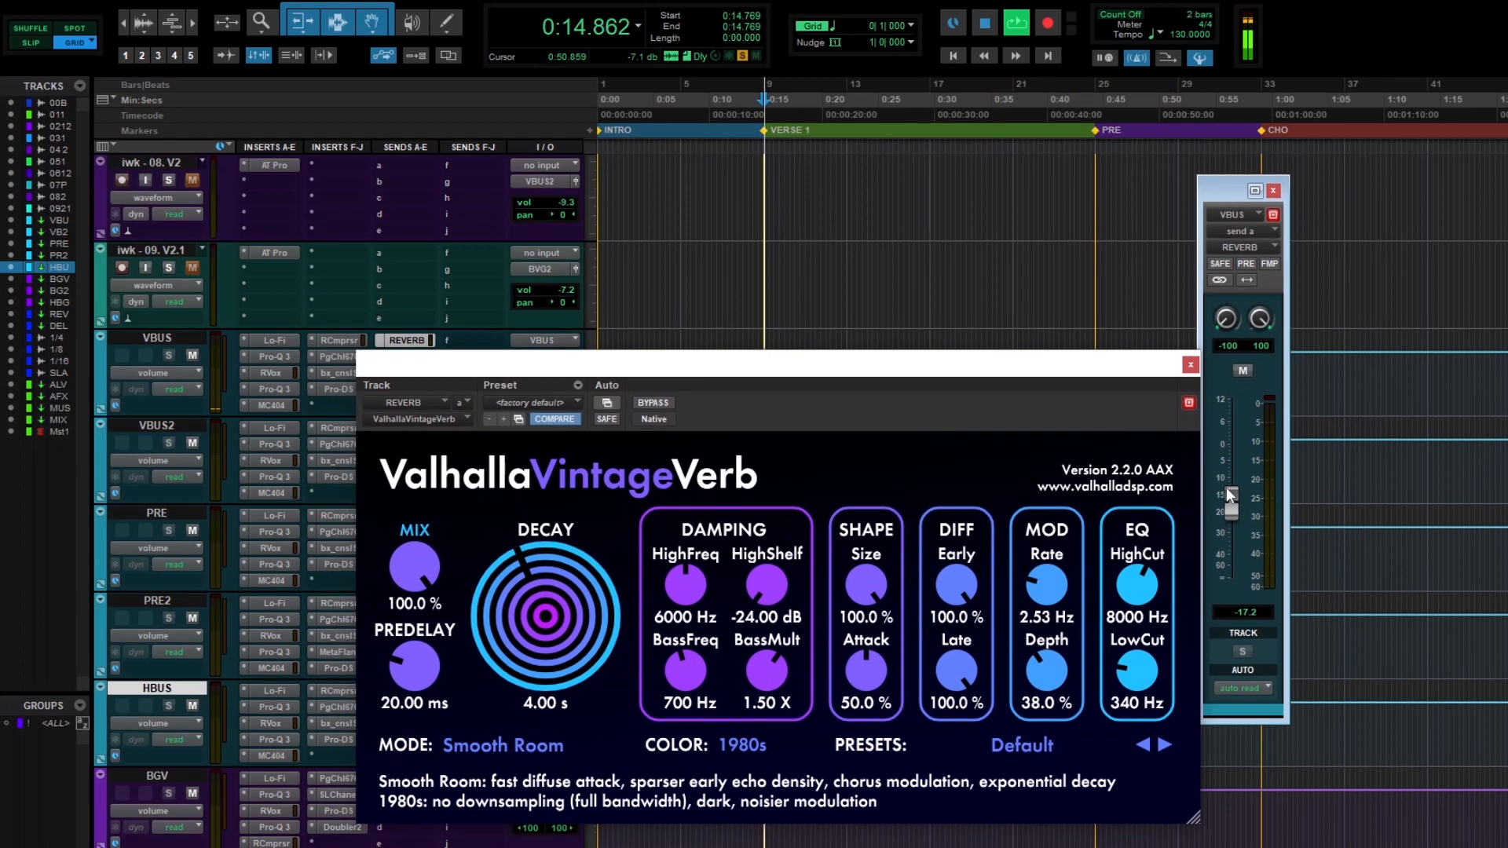
mouse_move(1233, 506)
mouse_down()
mouse_move(1238, 408)
mouse_move(1239, 493)
mouse_up()
drag(1241, 568, 1244, 502)
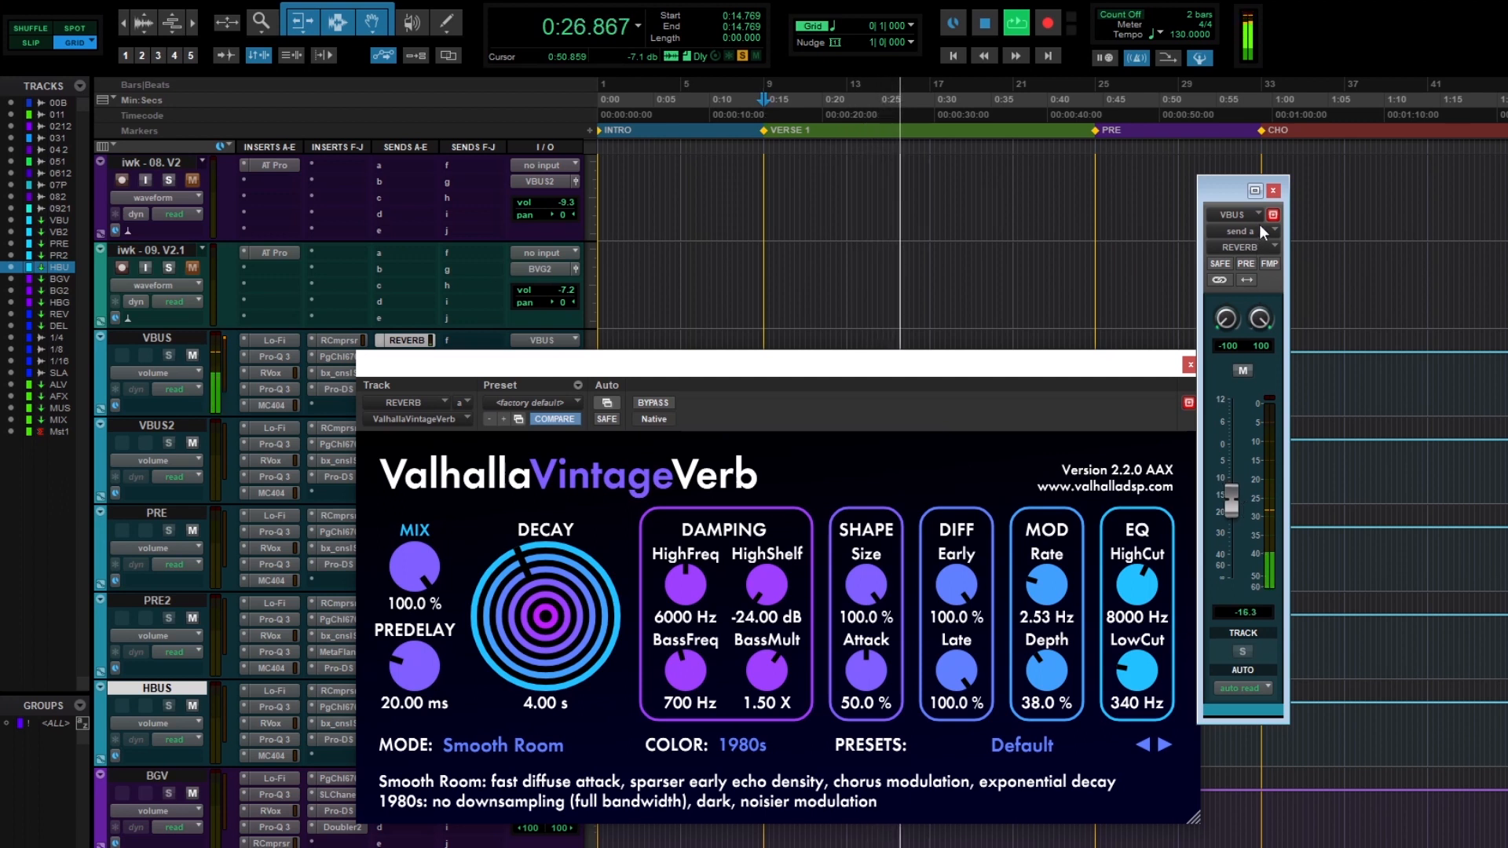
drag(1236, 485, 1236, 488)
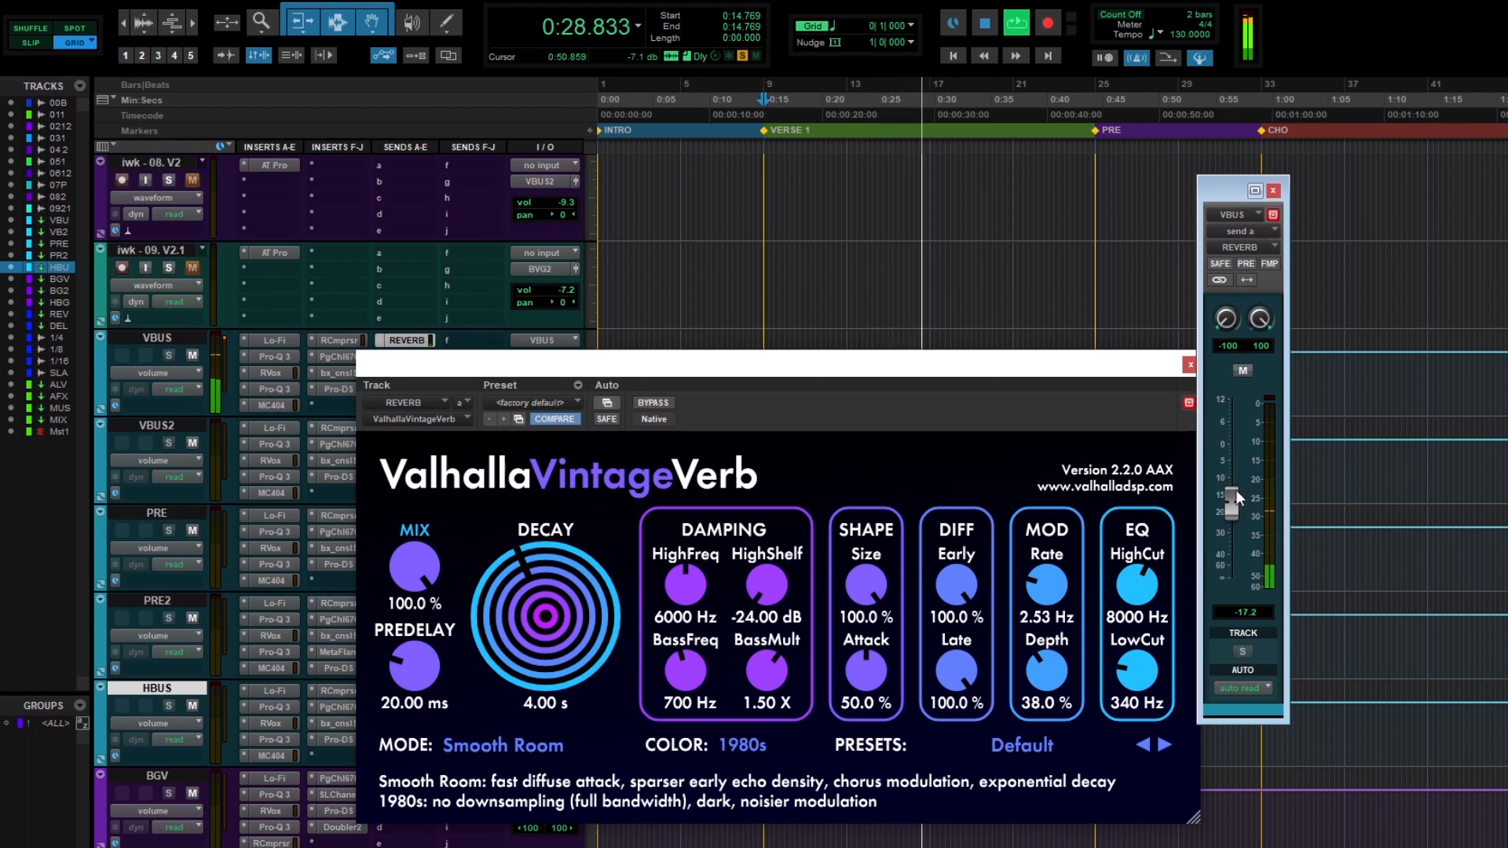
click(1273, 190)
key(space)
drag(1029, 373, 1223, 267)
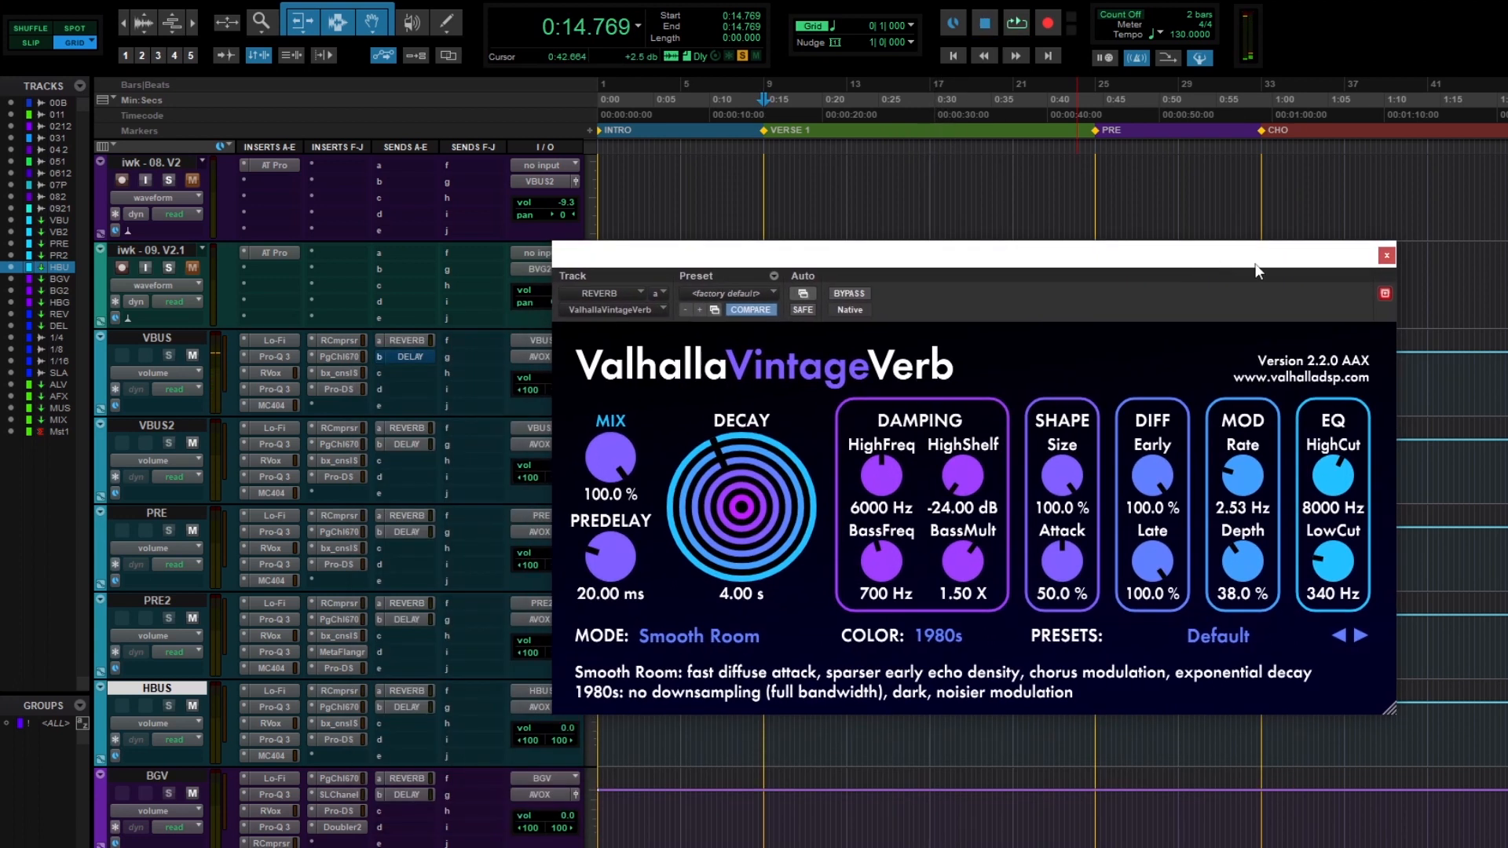
click(1386, 255)
- Activate the DELAY send on VBUS and arrange the H-Delay window beside its send fader
click(410, 357)
scroll(687, 394, down, 10)
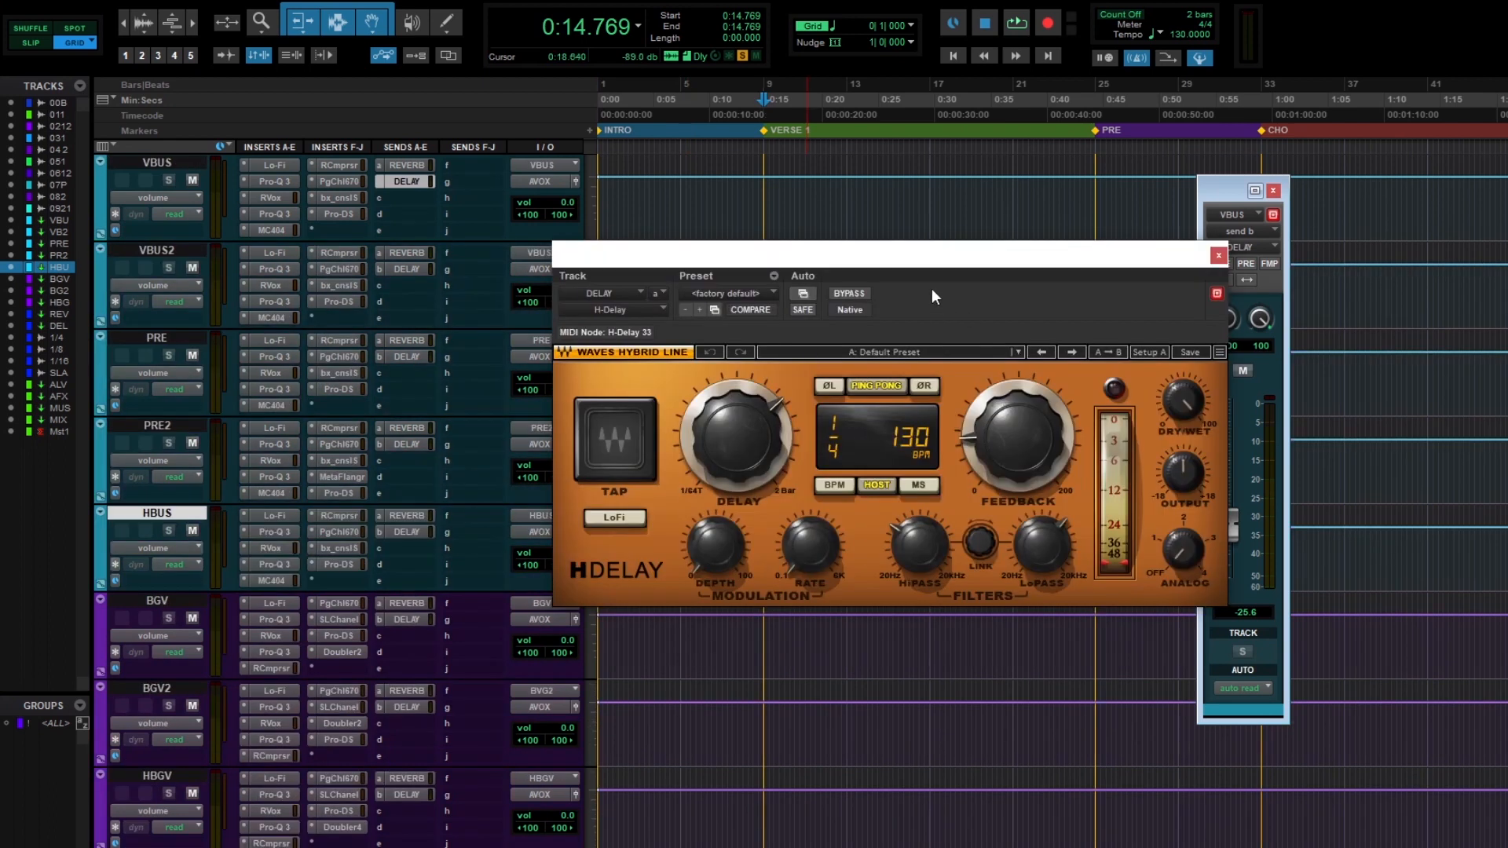
drag(931, 296, 840, 383)
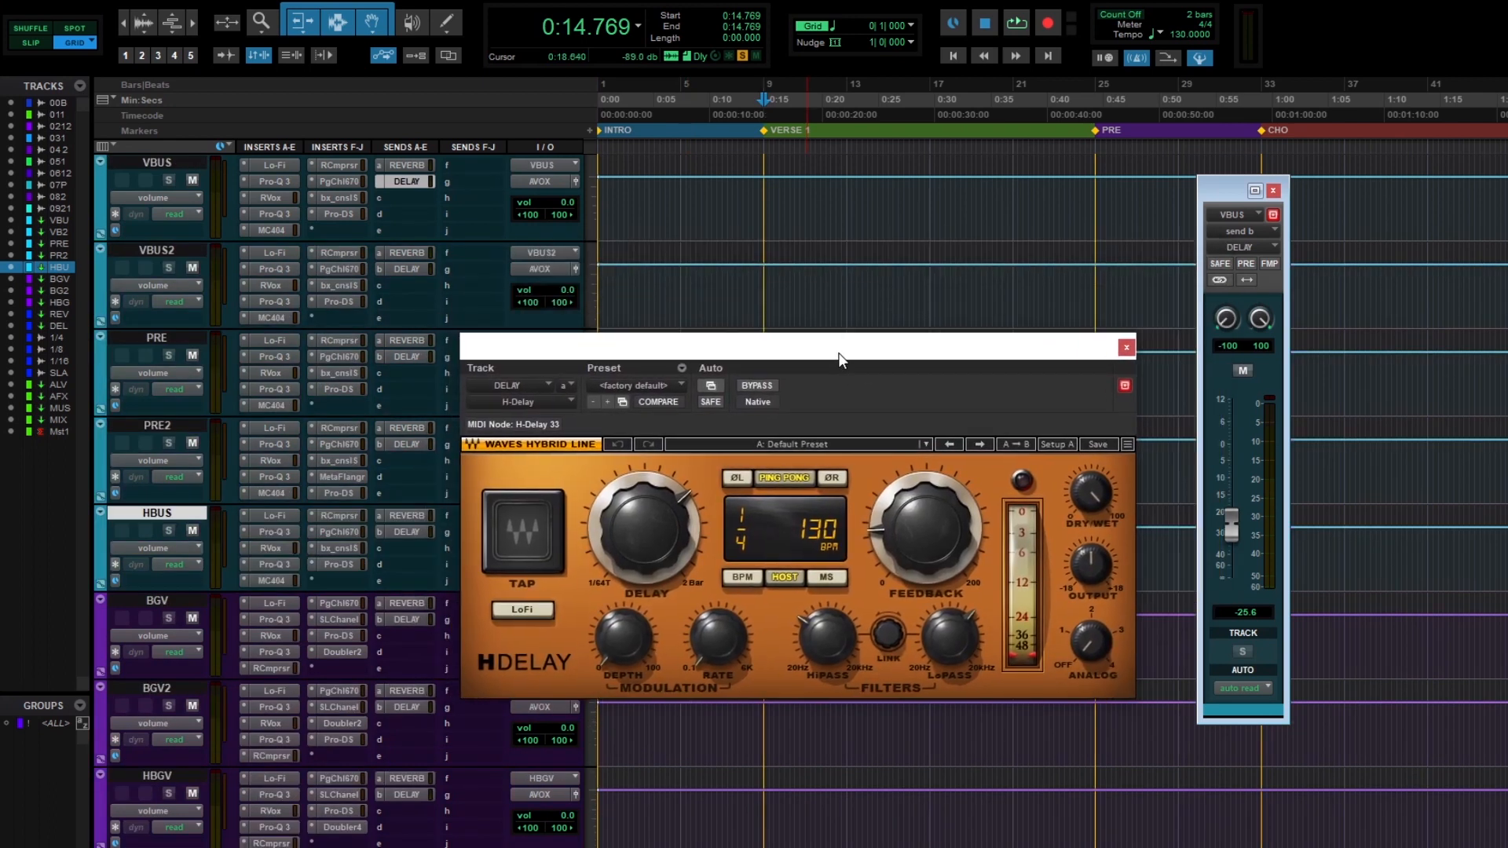
scroll(1162, 393, up, 2)
- Audition verse 1 with the delay, set the VBUS delay send to -26.0 dB, and close the send and H-Delay windows
key(space)
mouse_move(1238, 523)
mouse_down()
mouse_move(1237, 450)
mouse_move(1228, 530)
mouse_move(1238, 446)
mouse_move(1247, 531)
mouse_up()
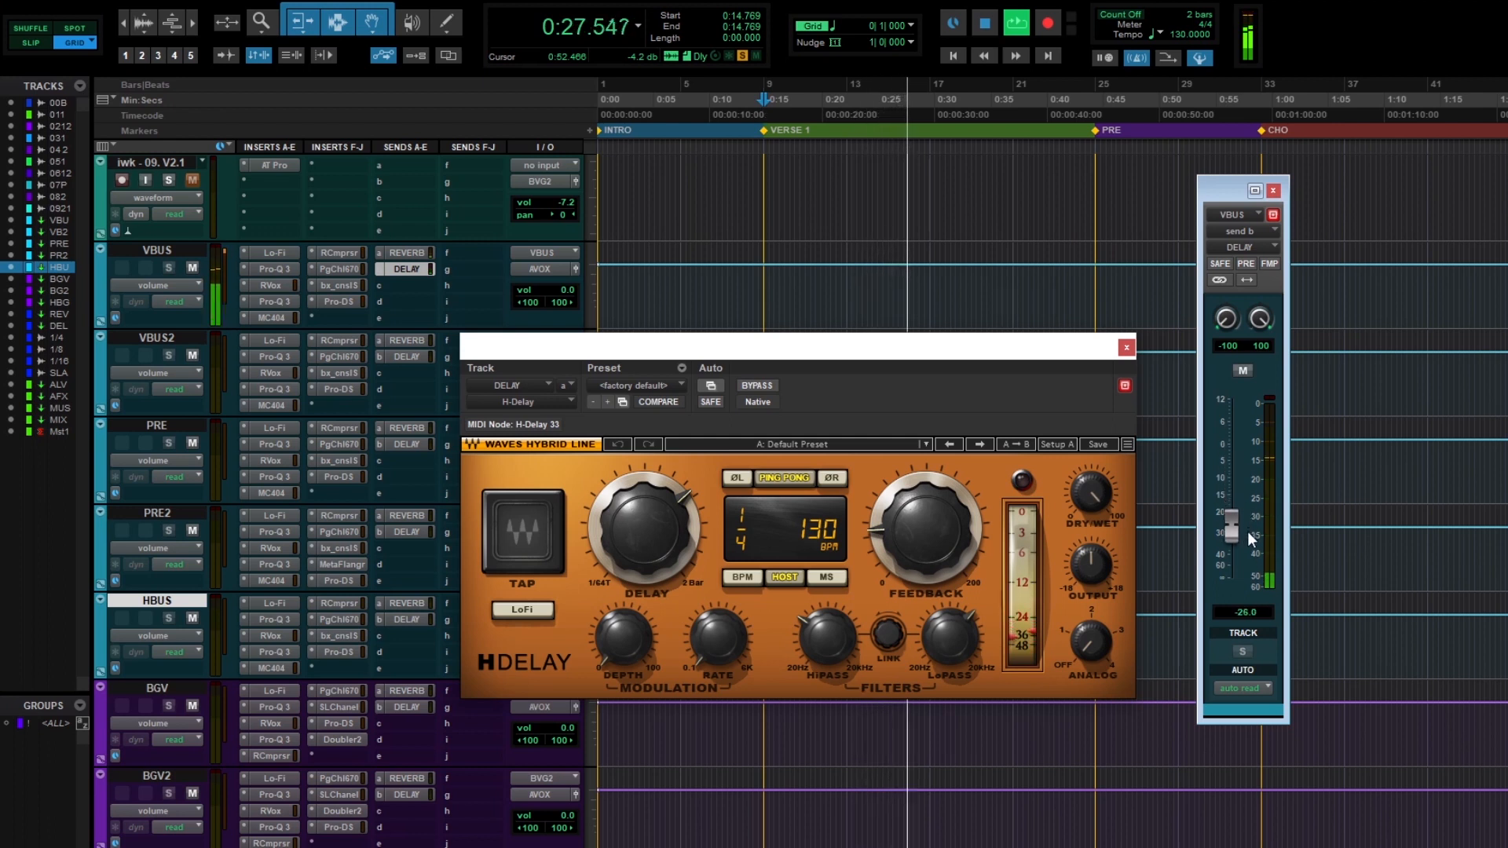
click(1272, 190)
key(space)
drag(1004, 328, 1112, 310)
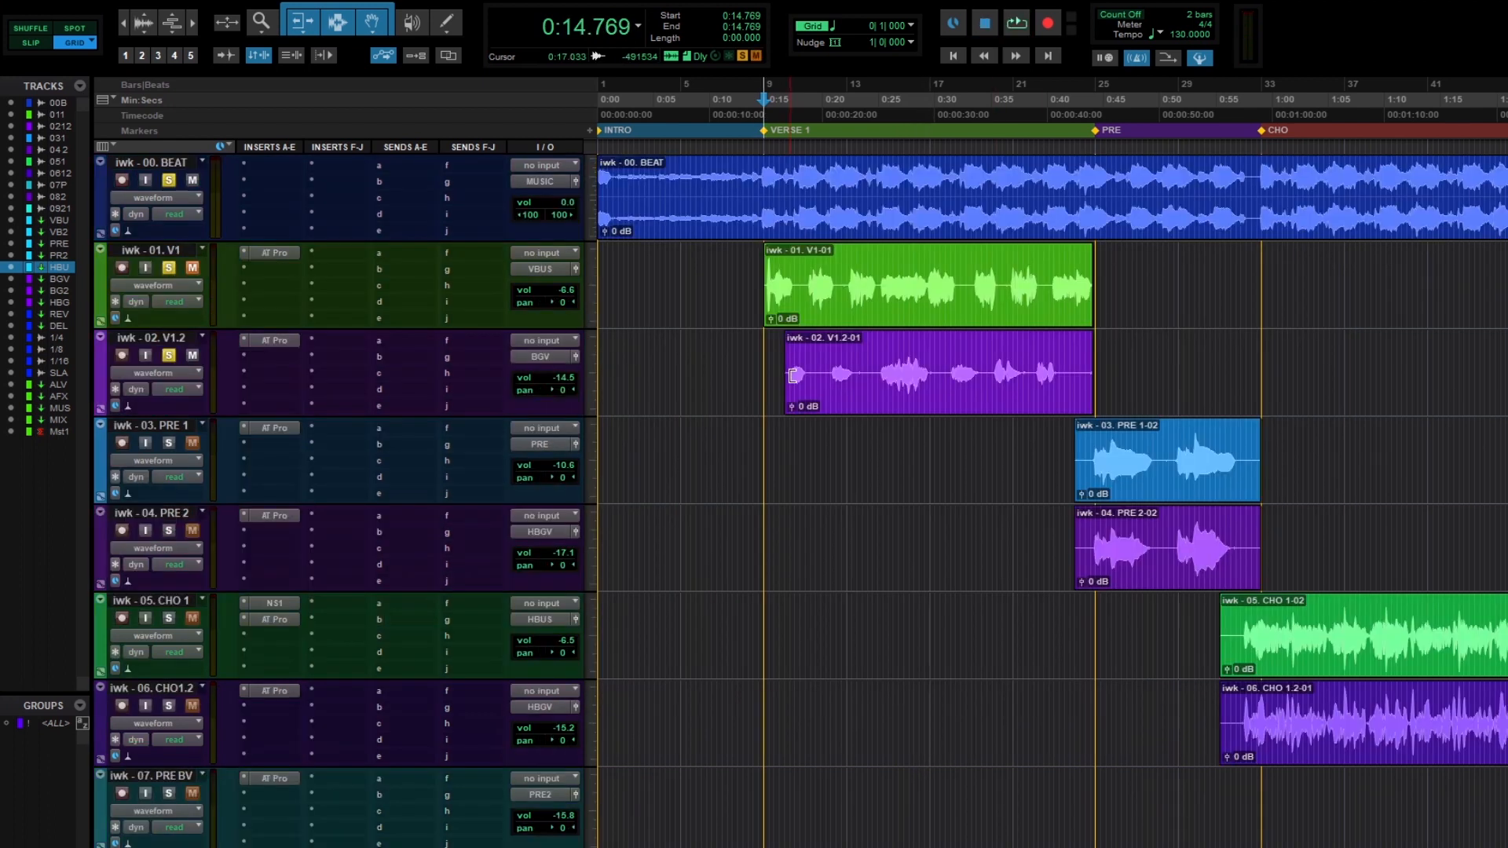
- Select the verse 1 background vocal on the V1.2 track and audition it with the lead
drag(780, 359, 1131, 375)
key(space)
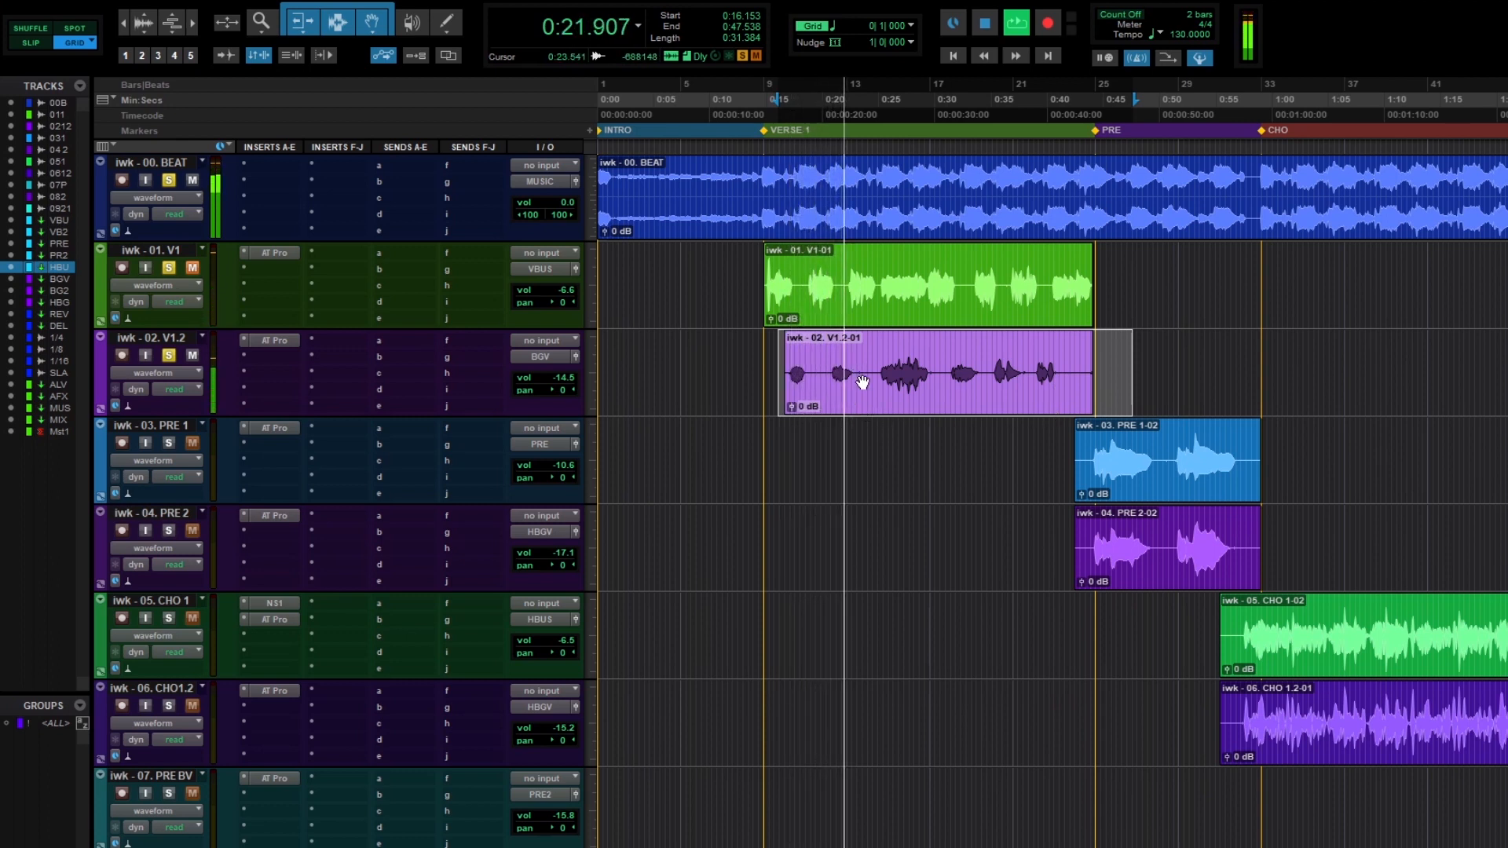
key(space)
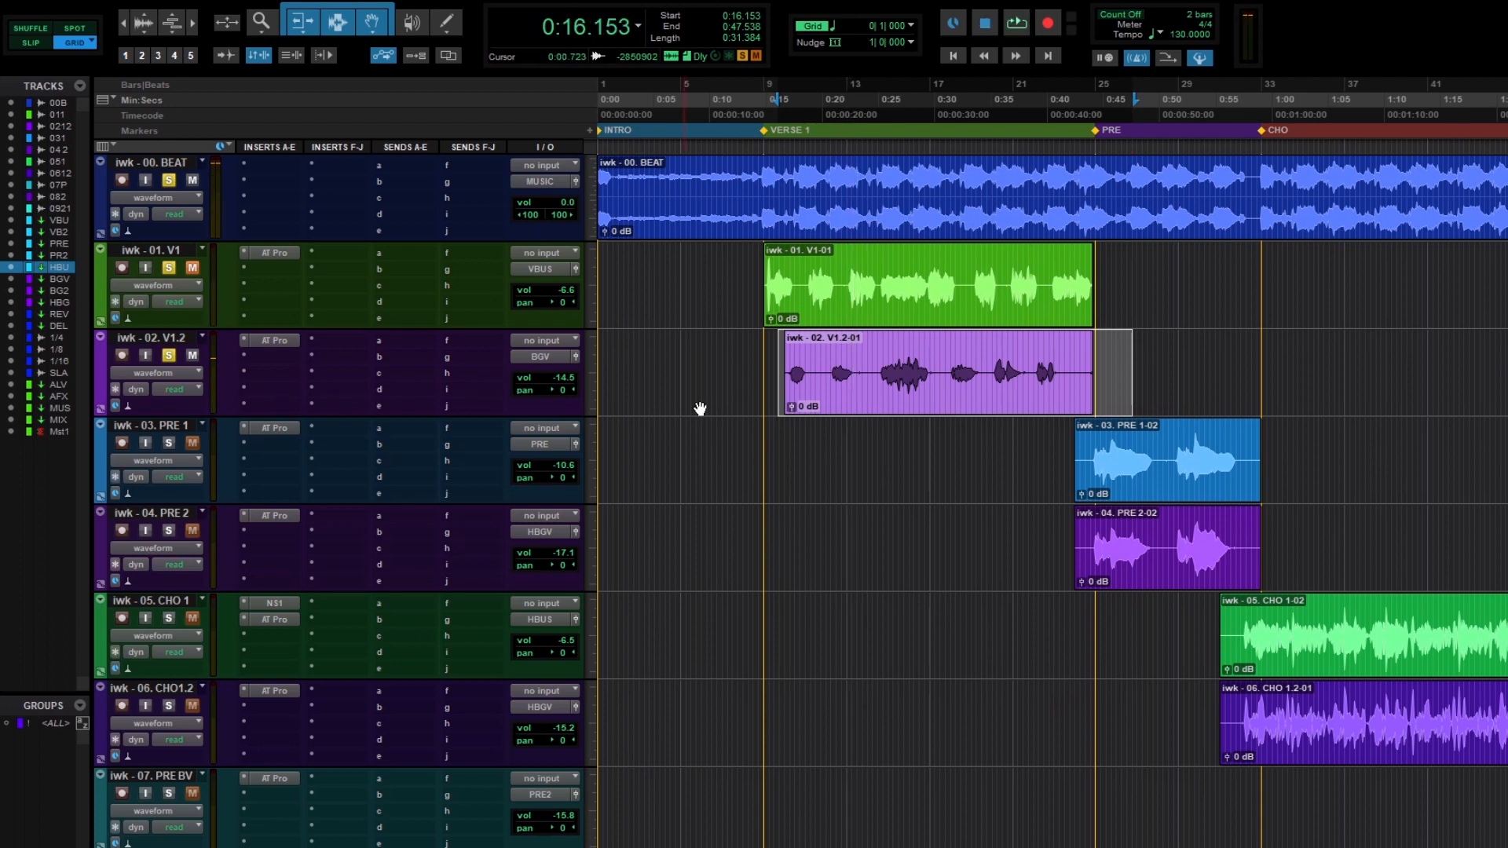
- Audition the verse 1 background vocals while viewing the BGV bus's REVERB send level, and close the send window
scroll(843, 360, down, 15)
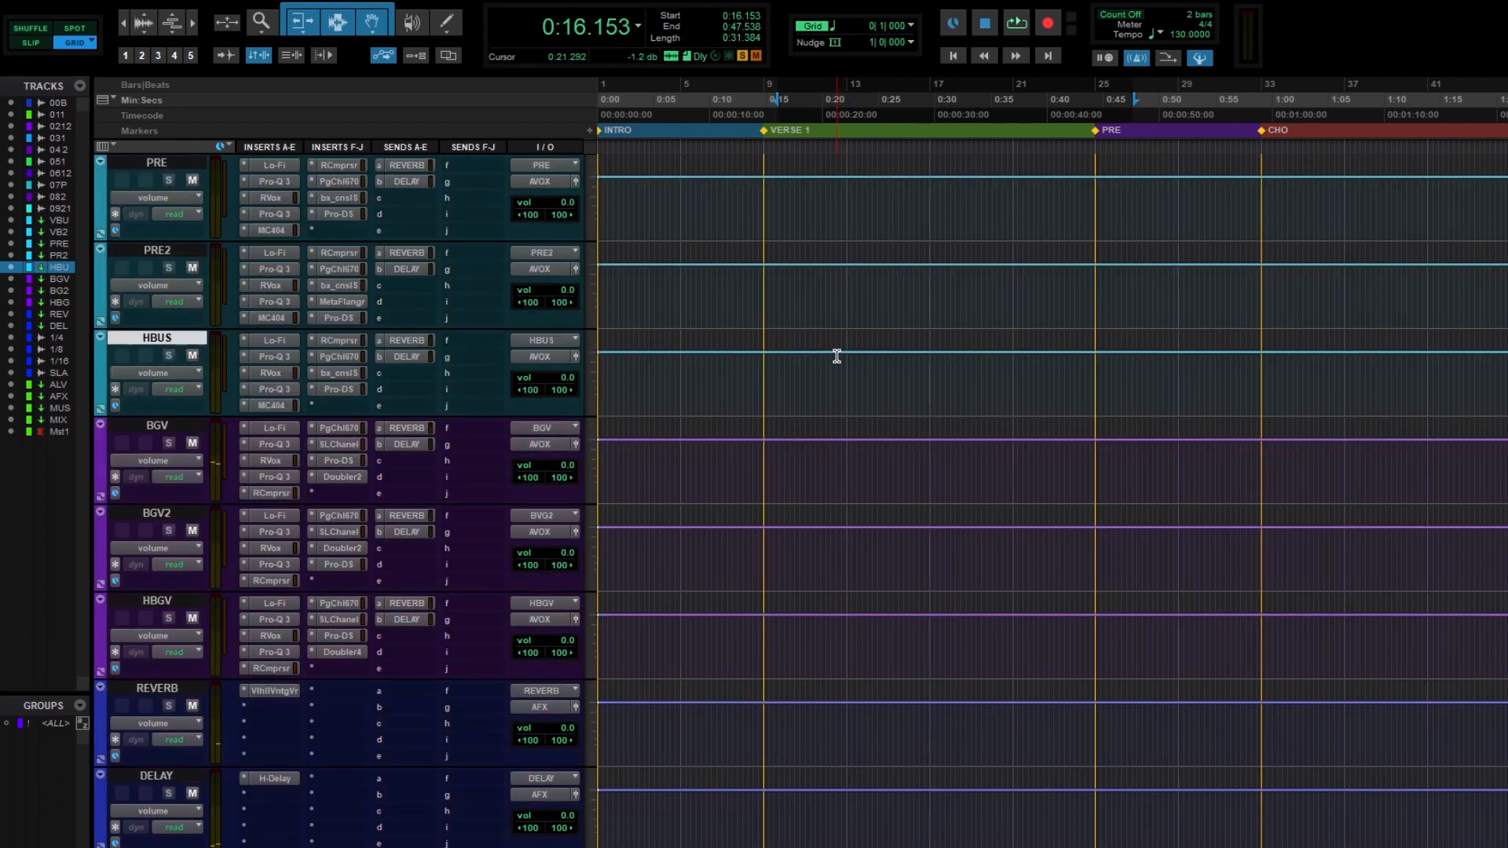
scroll(837, 356, up, 2)
key(space)
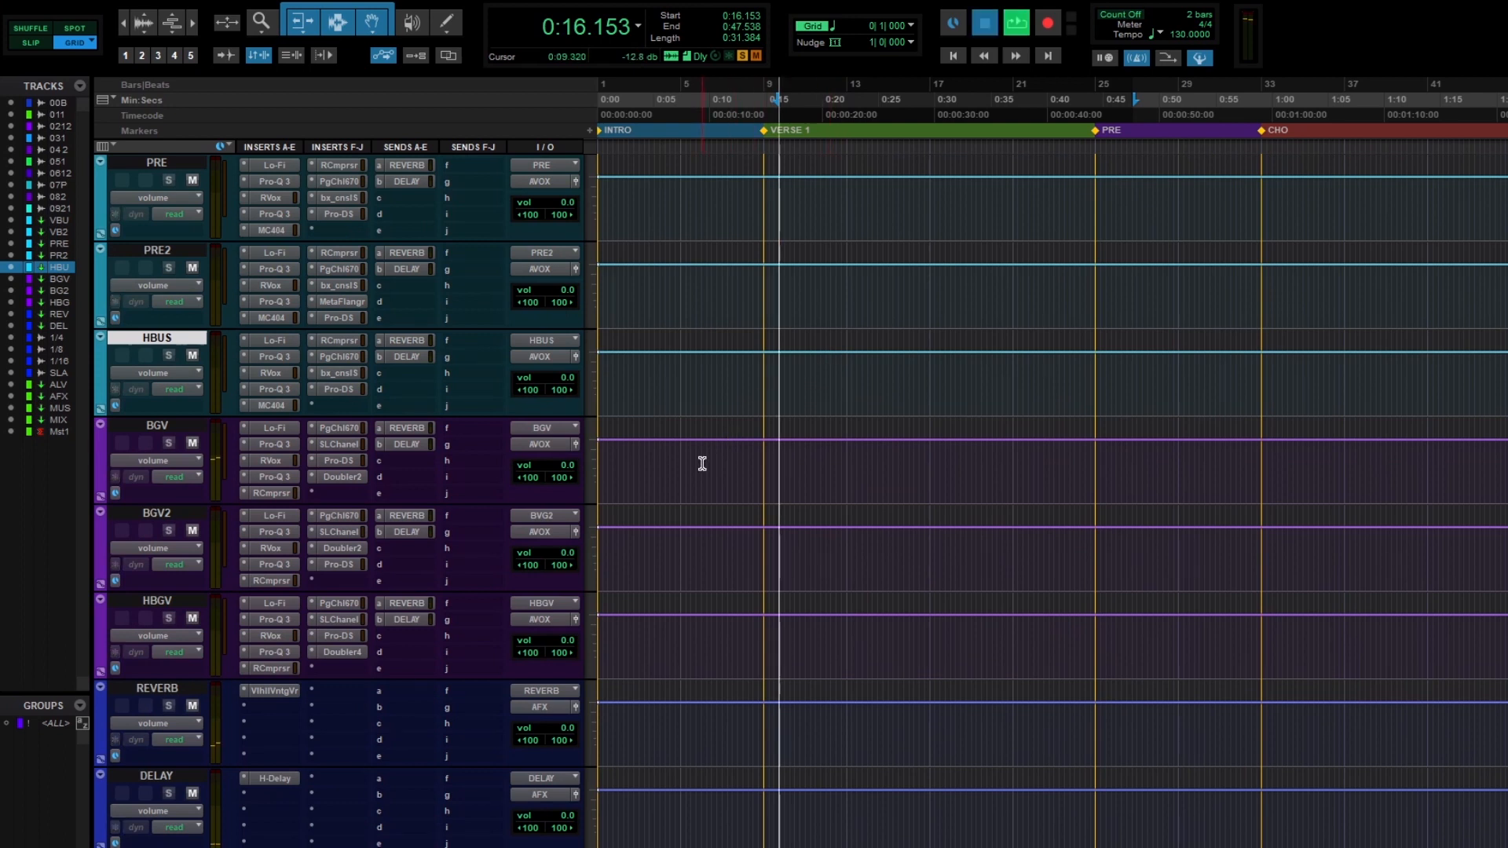
click(400, 430)
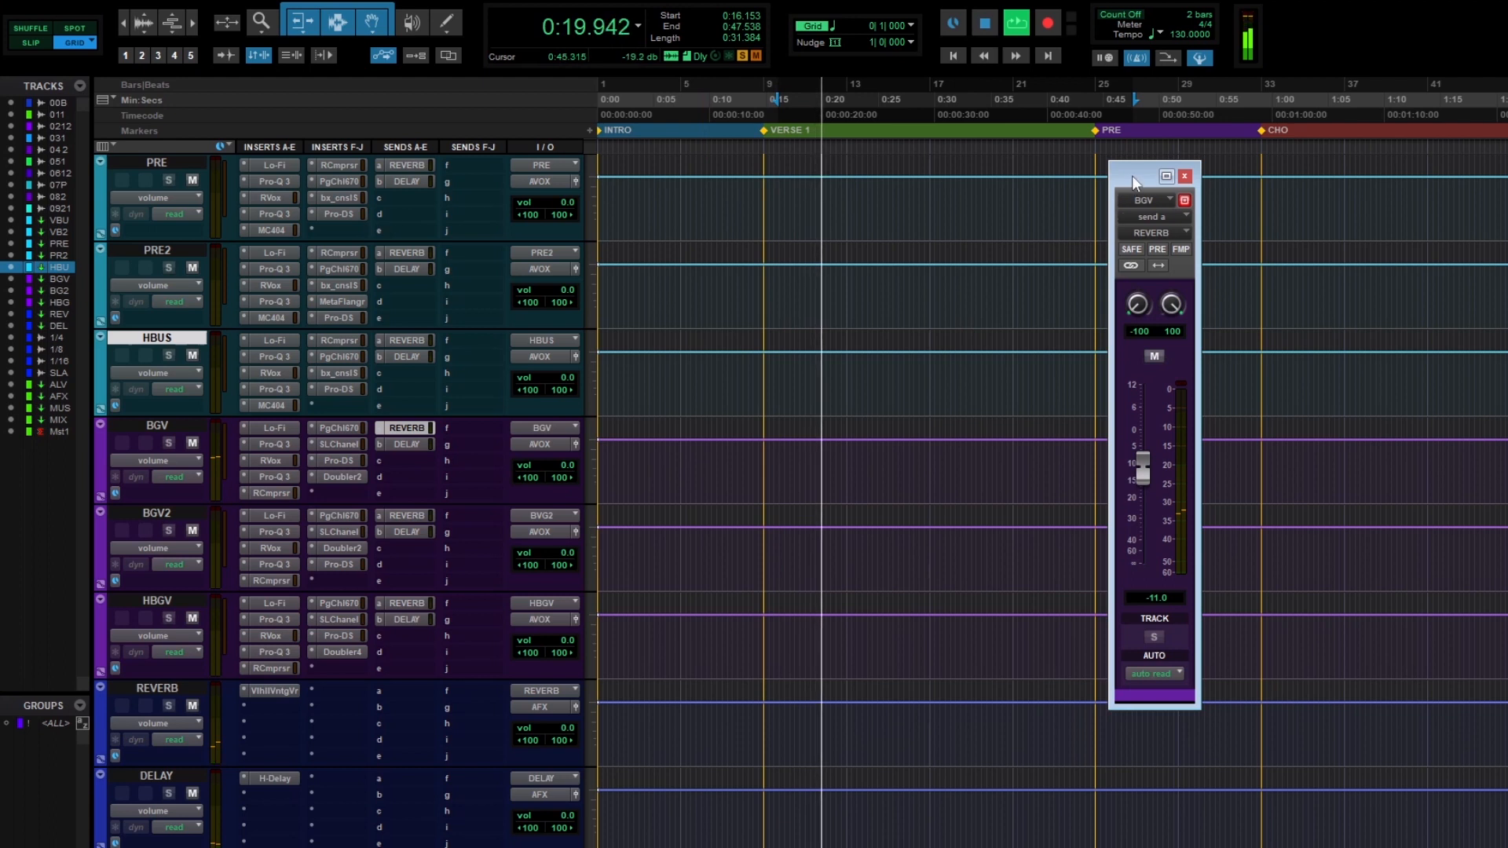
drag(1132, 176, 1119, 166)
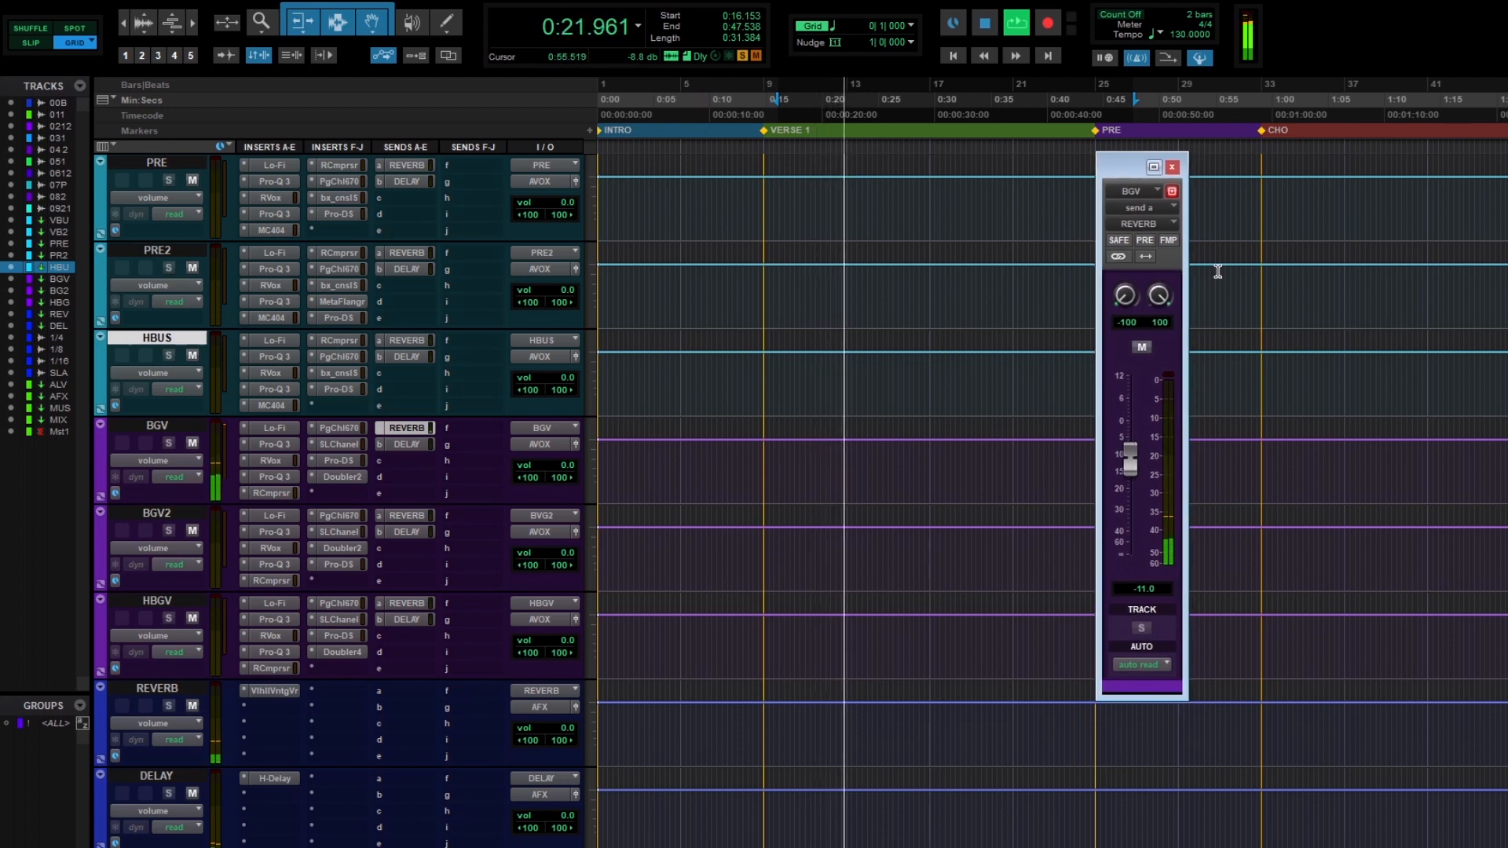
click(1172, 167)
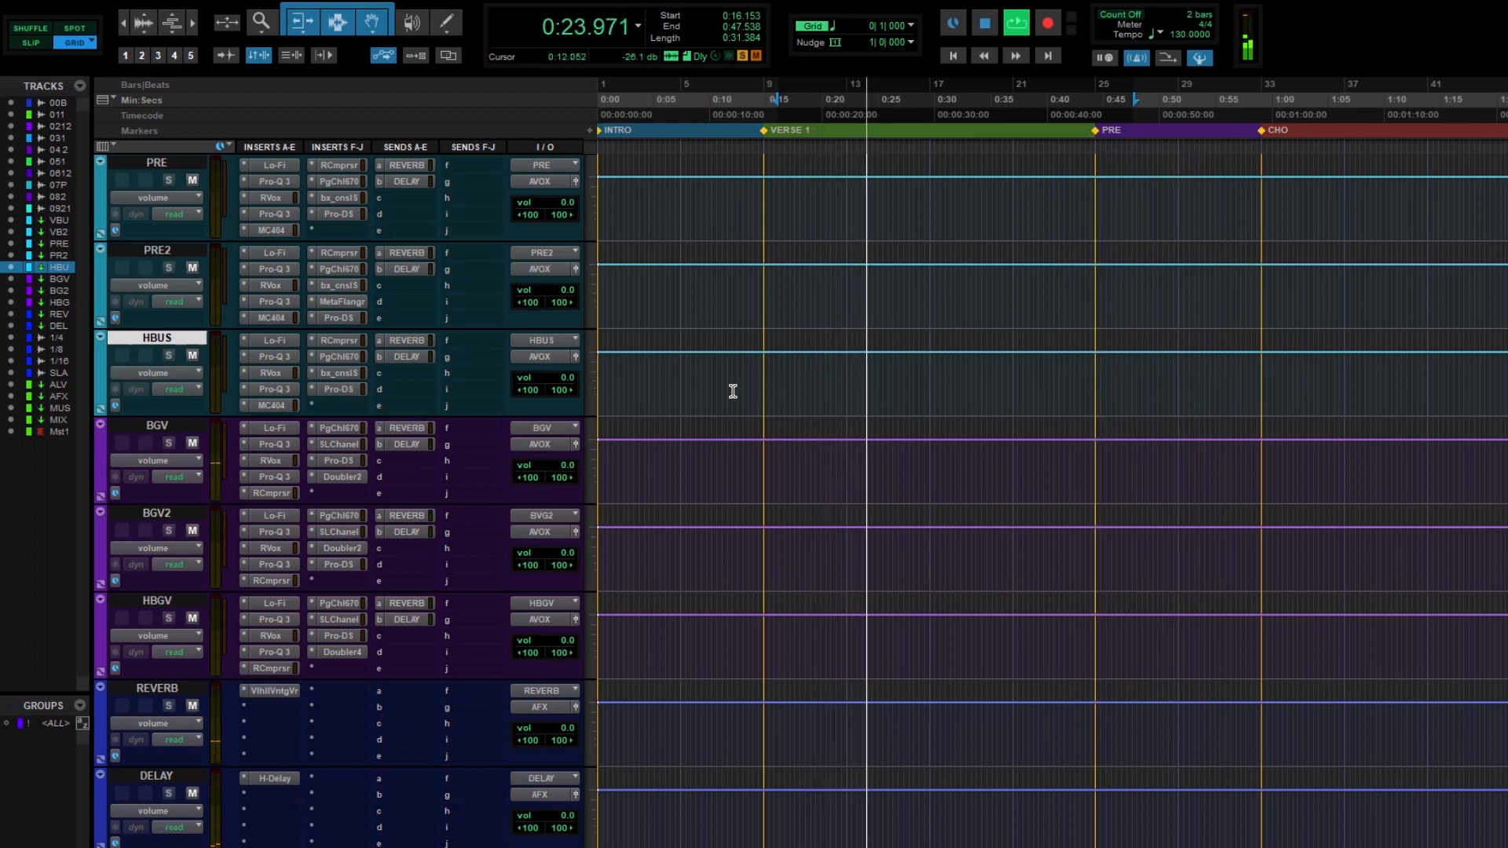
key(space)
- Inspect the Doubler2 settings on the BGV bus and close the plug-in
click(353, 477)
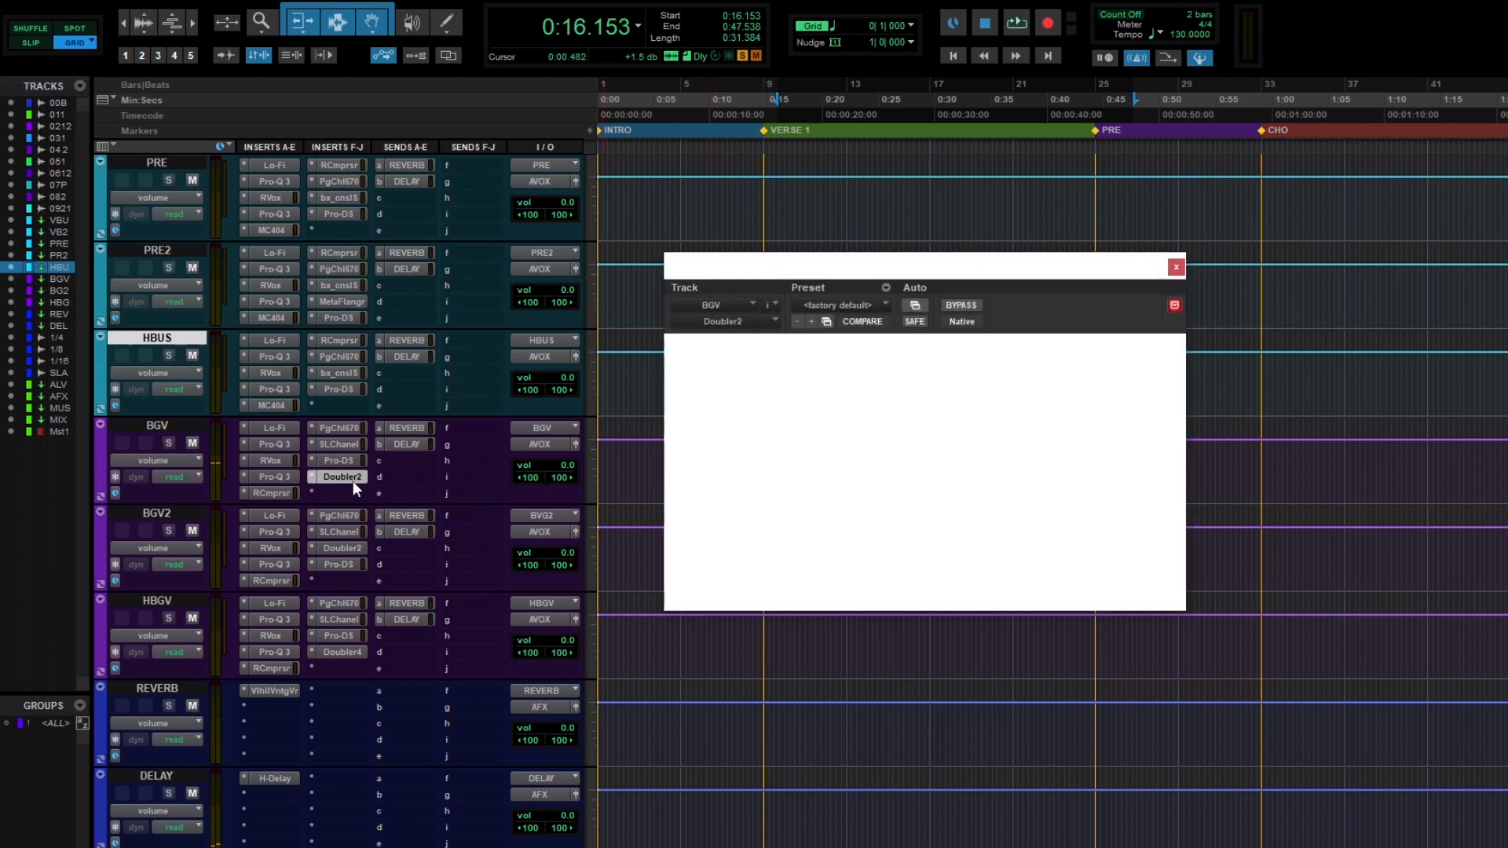
drag(899, 283, 1026, 264)
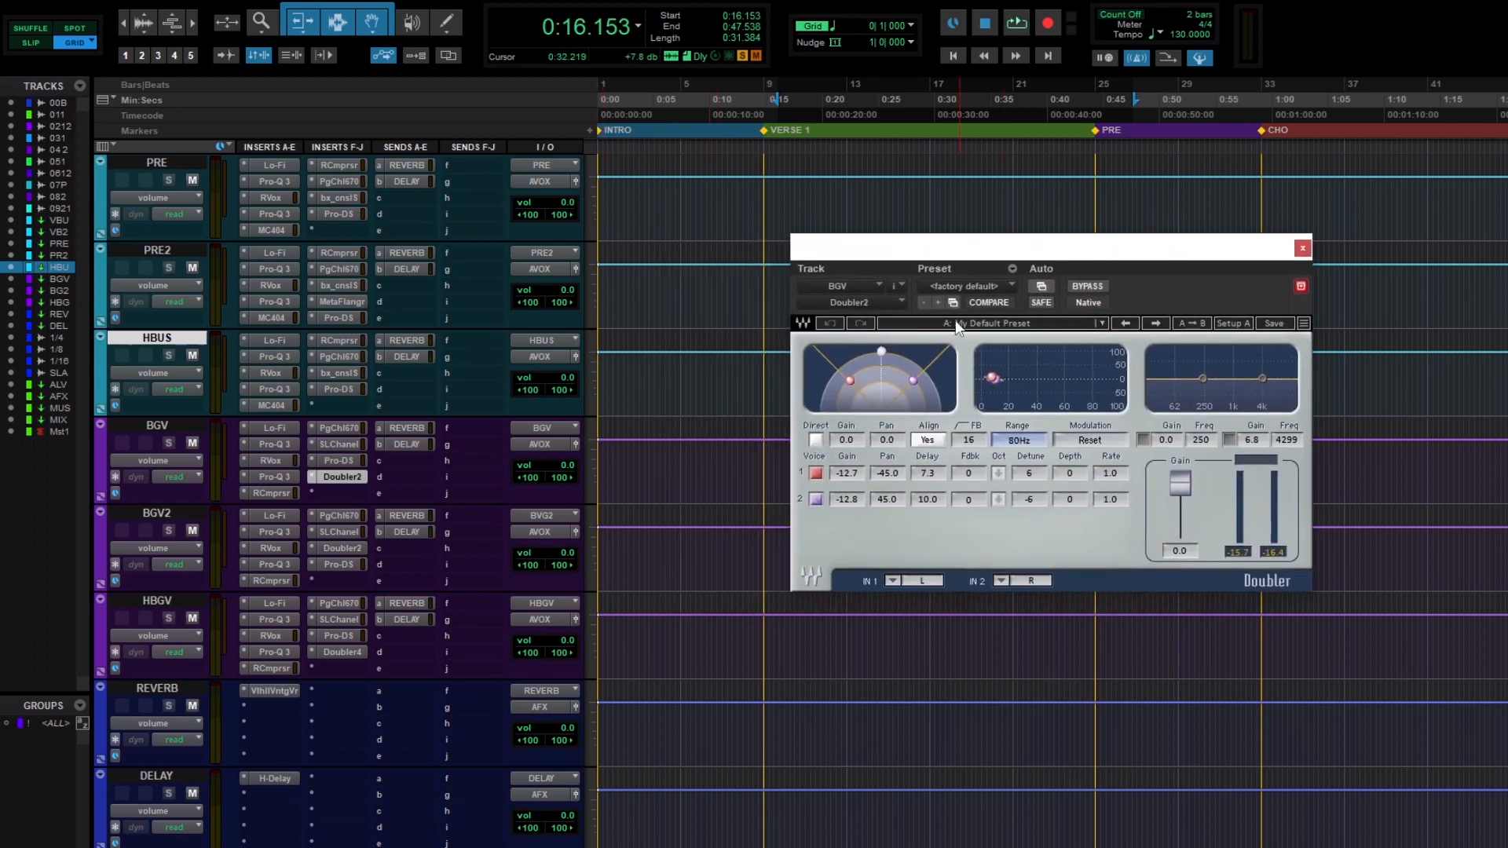
click(1302, 248)
- Select the pre-chorus vocal on the PRE 1 track and audition that section
scroll(822, 346, up, 10)
drag(1088, 460, 1234, 460)
key(space)
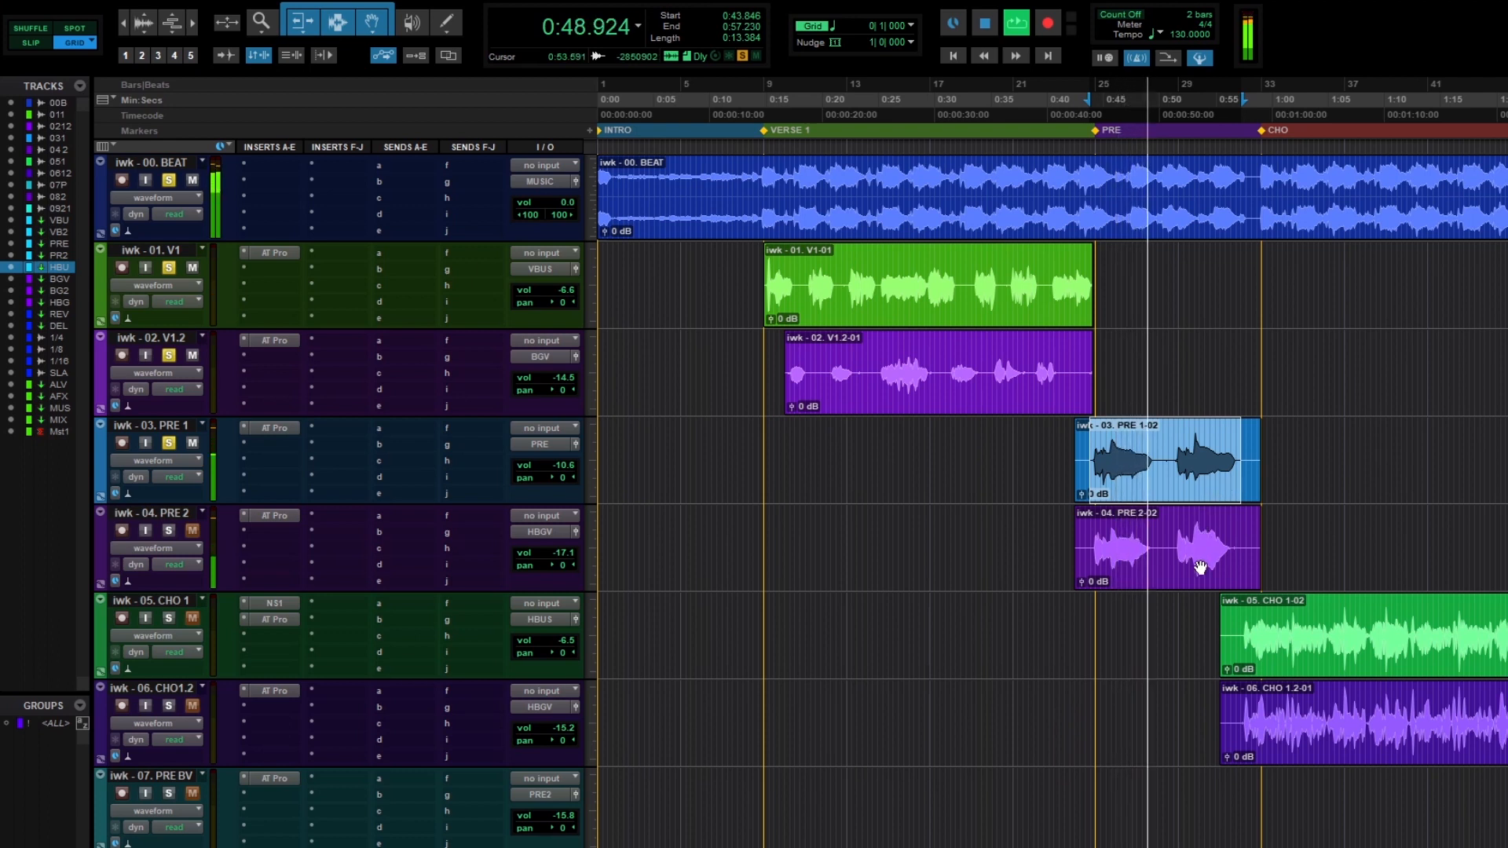
key(space)
- View the REVERB and DELAY send levels on the PRE bus
scroll(1100, 566, down, 15)
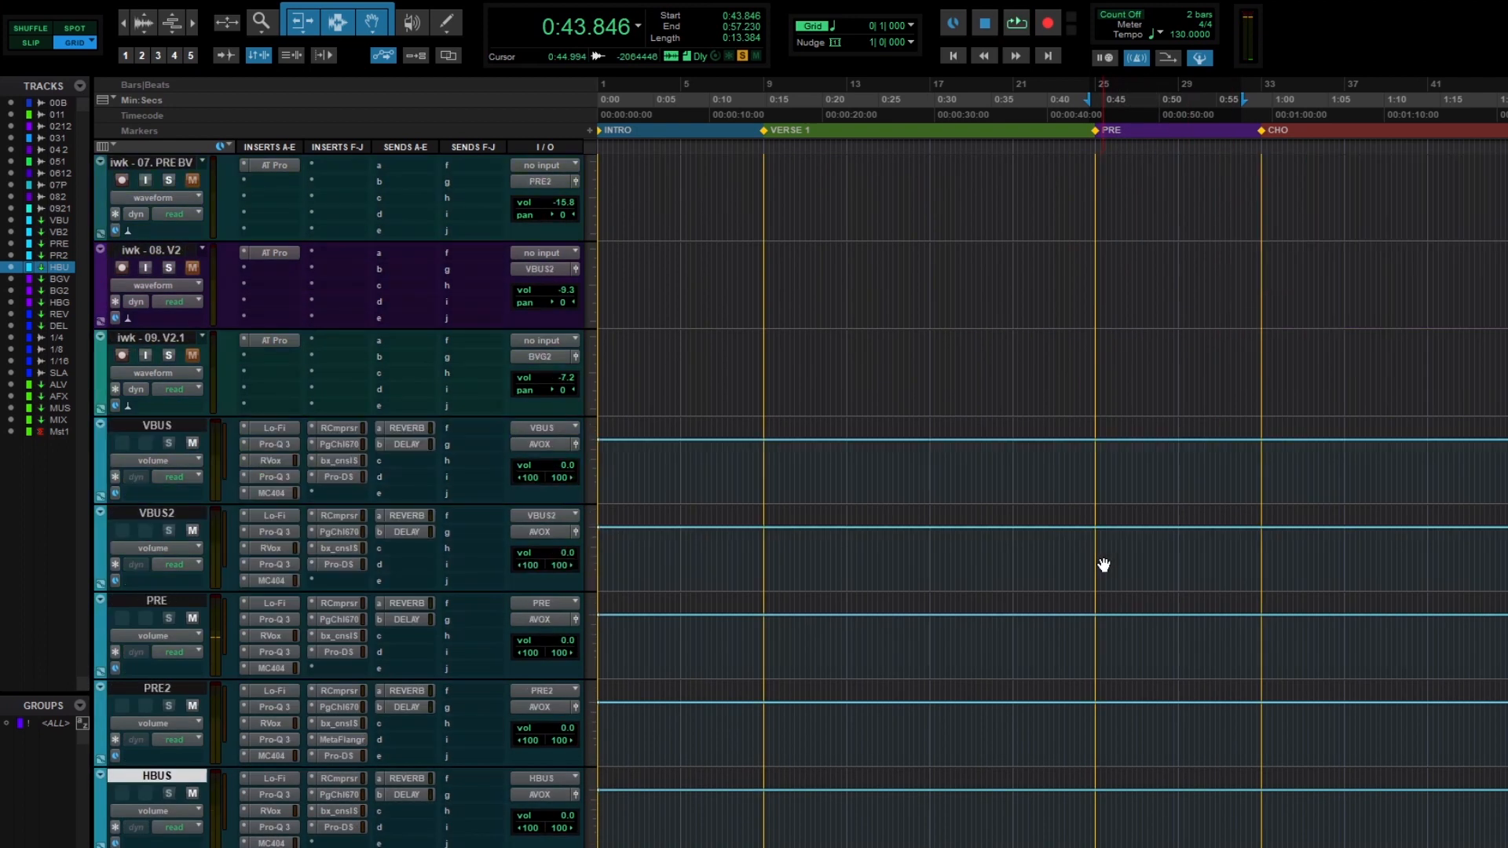
scroll(402, 464, up, 2)
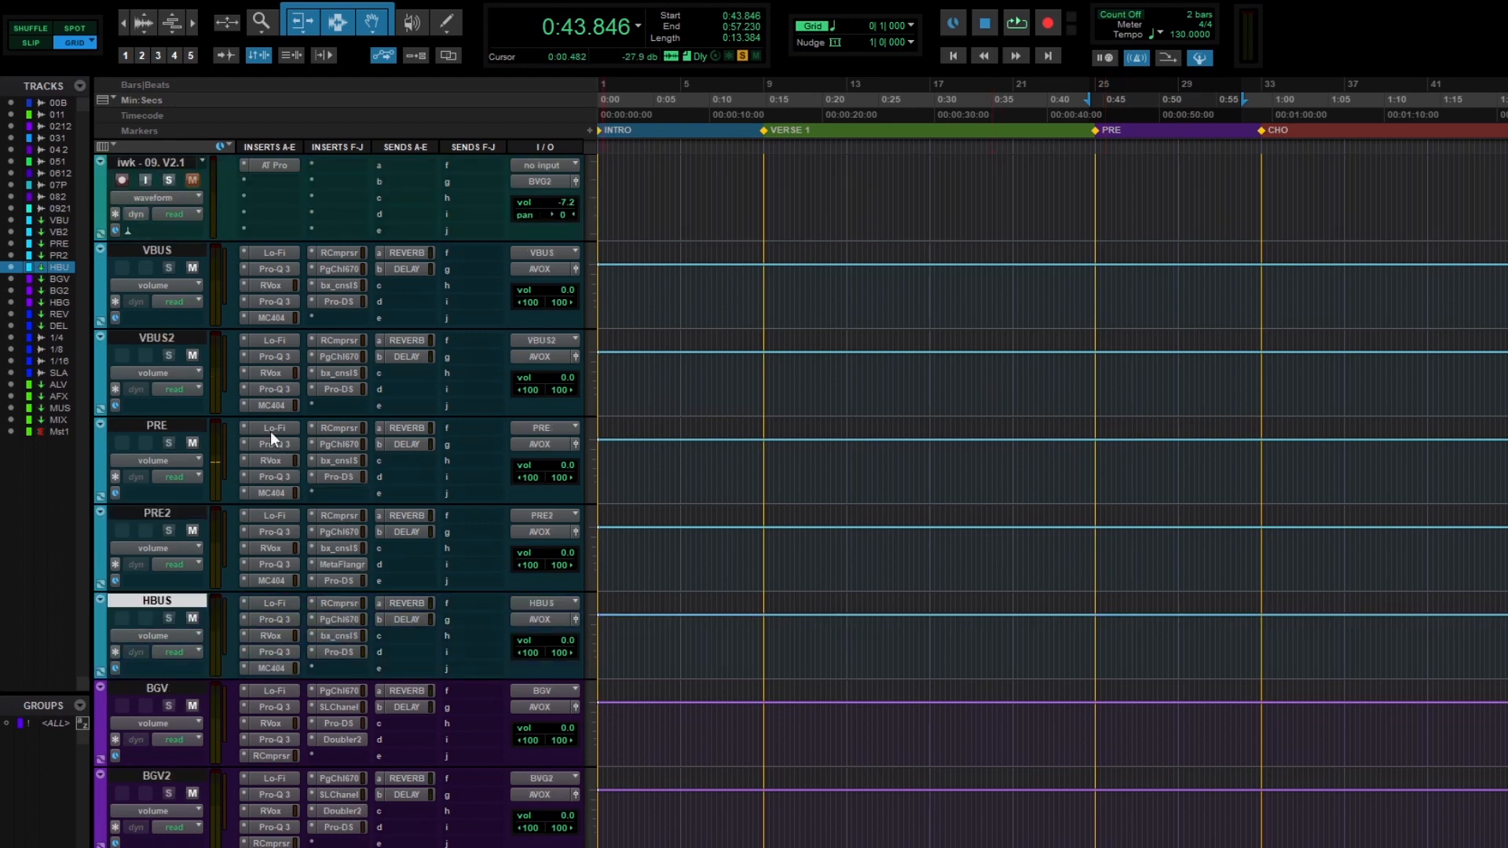
click(407, 428)
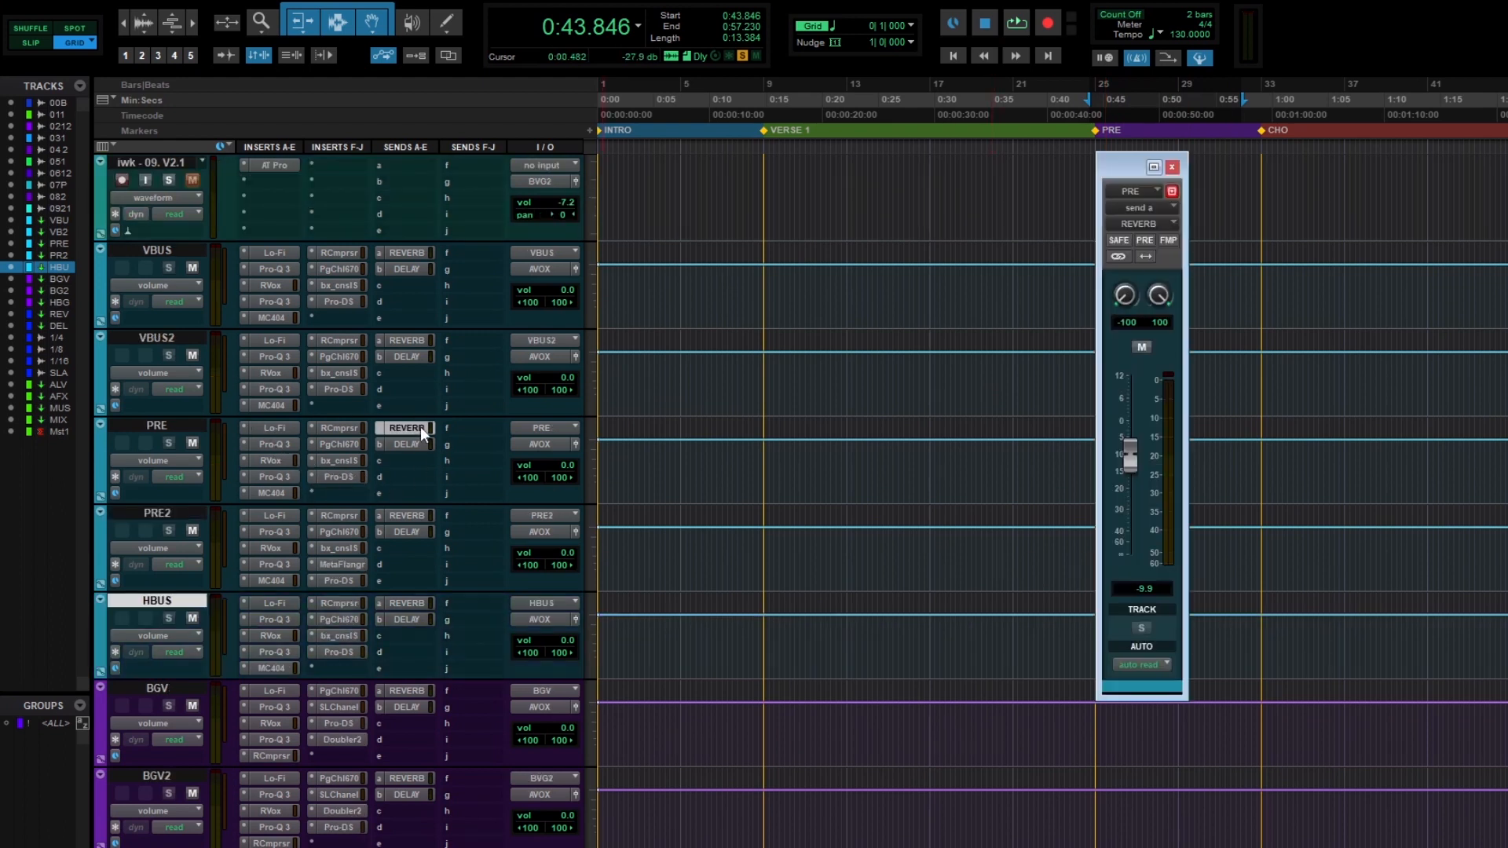
click(407, 445)
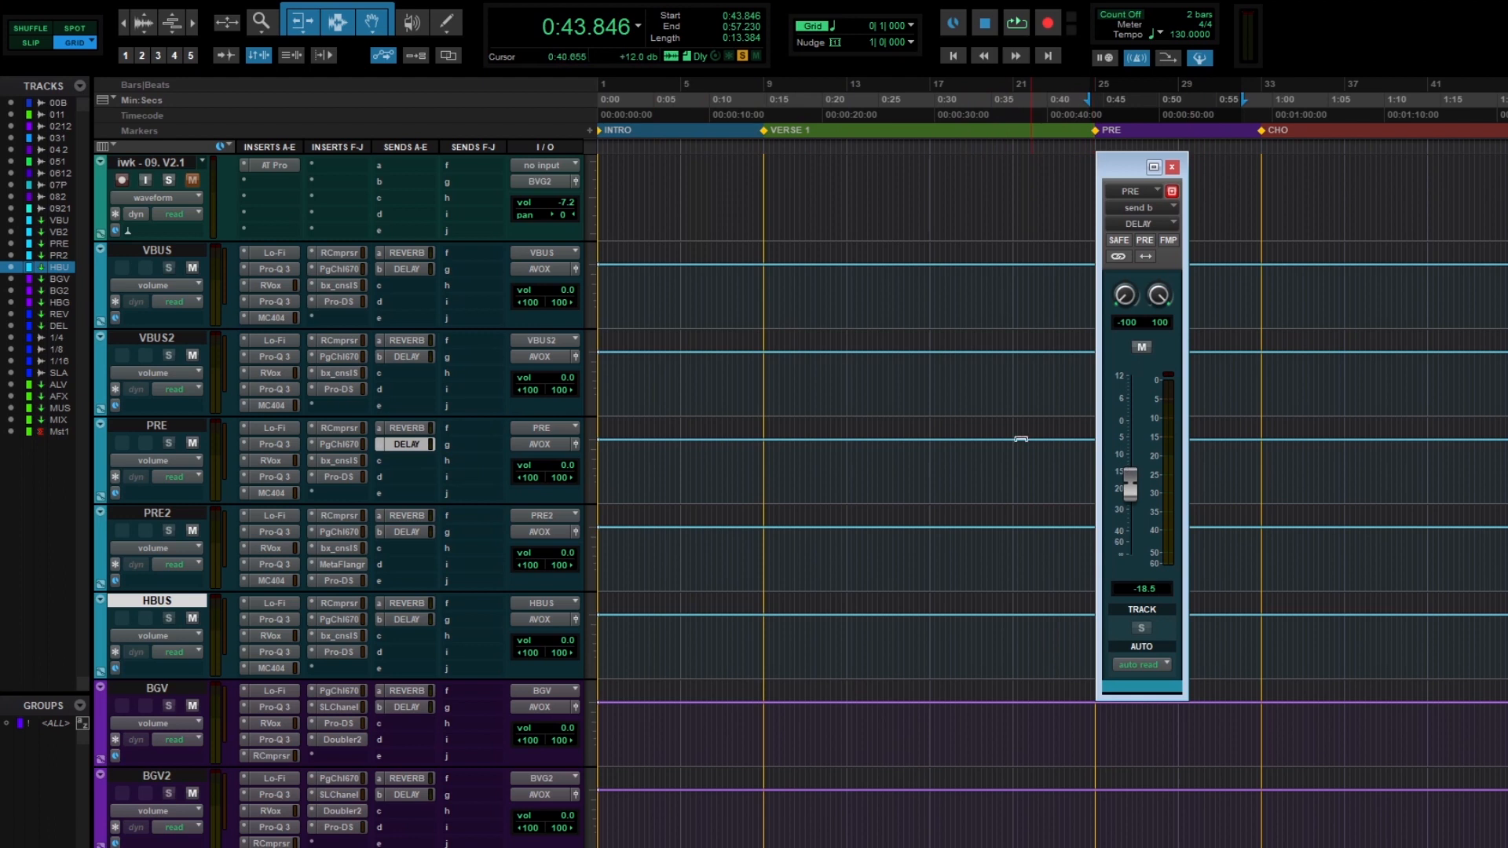
- Close the PRE send window, then select the PRE 2 clip from 0:43.846 to 0:56.769, solo it and audition that section
click(1173, 168)
scroll(1155, 380, up, 8)
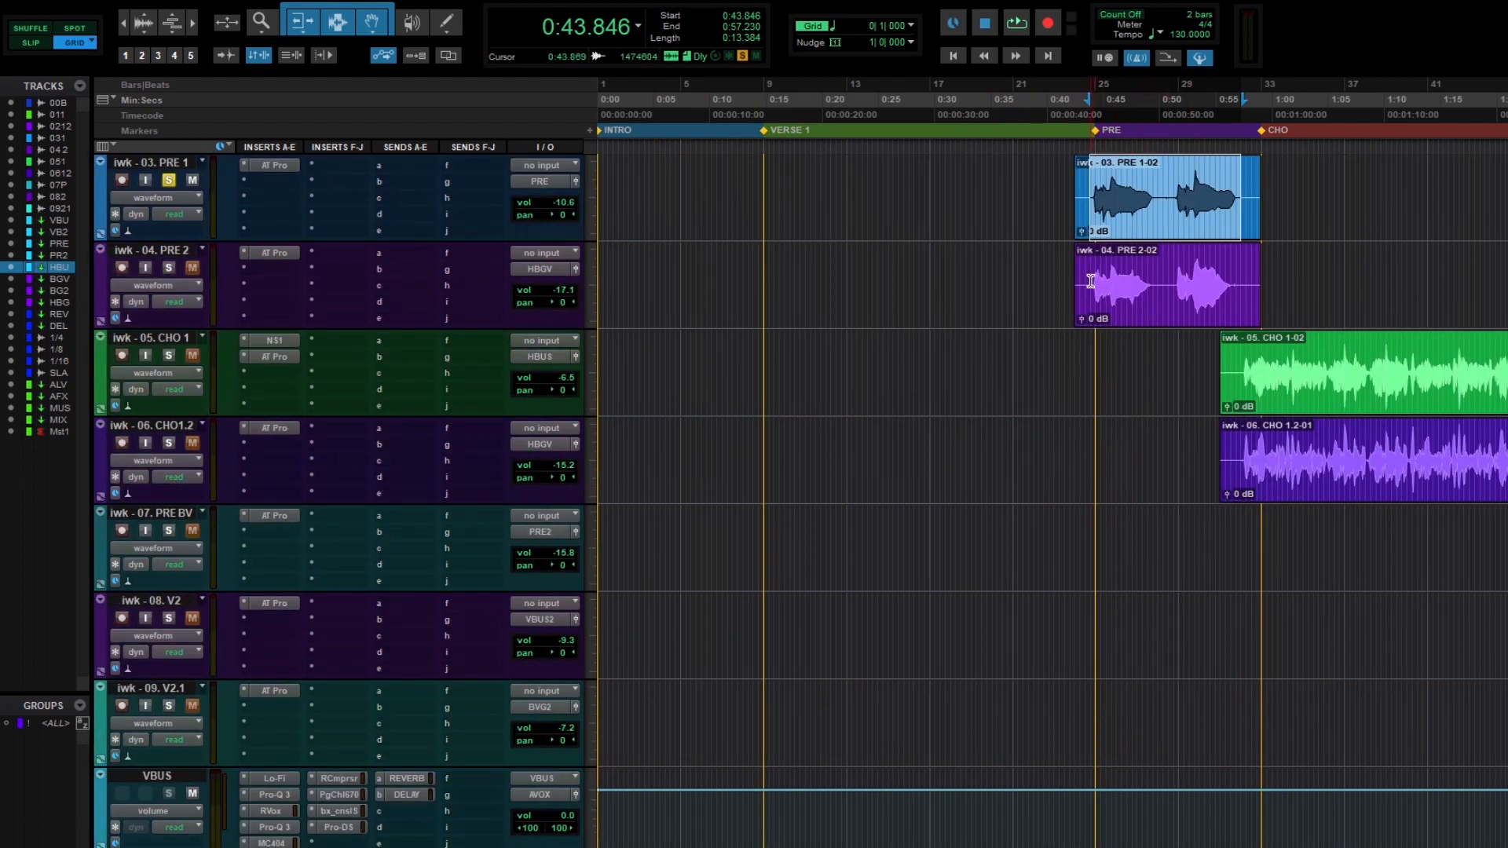
drag(1091, 280, 1235, 299)
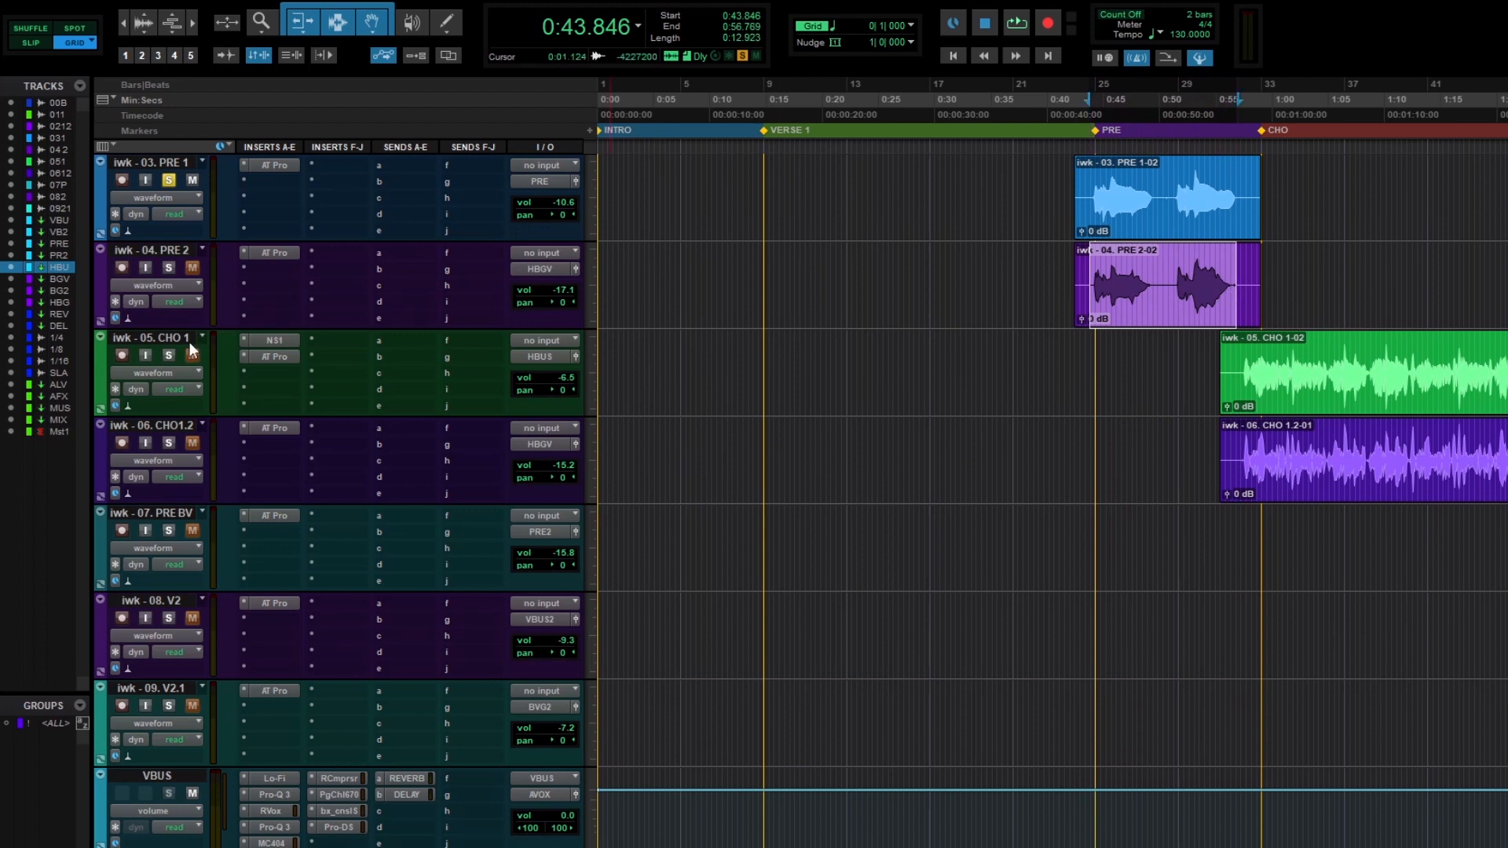
key(space)
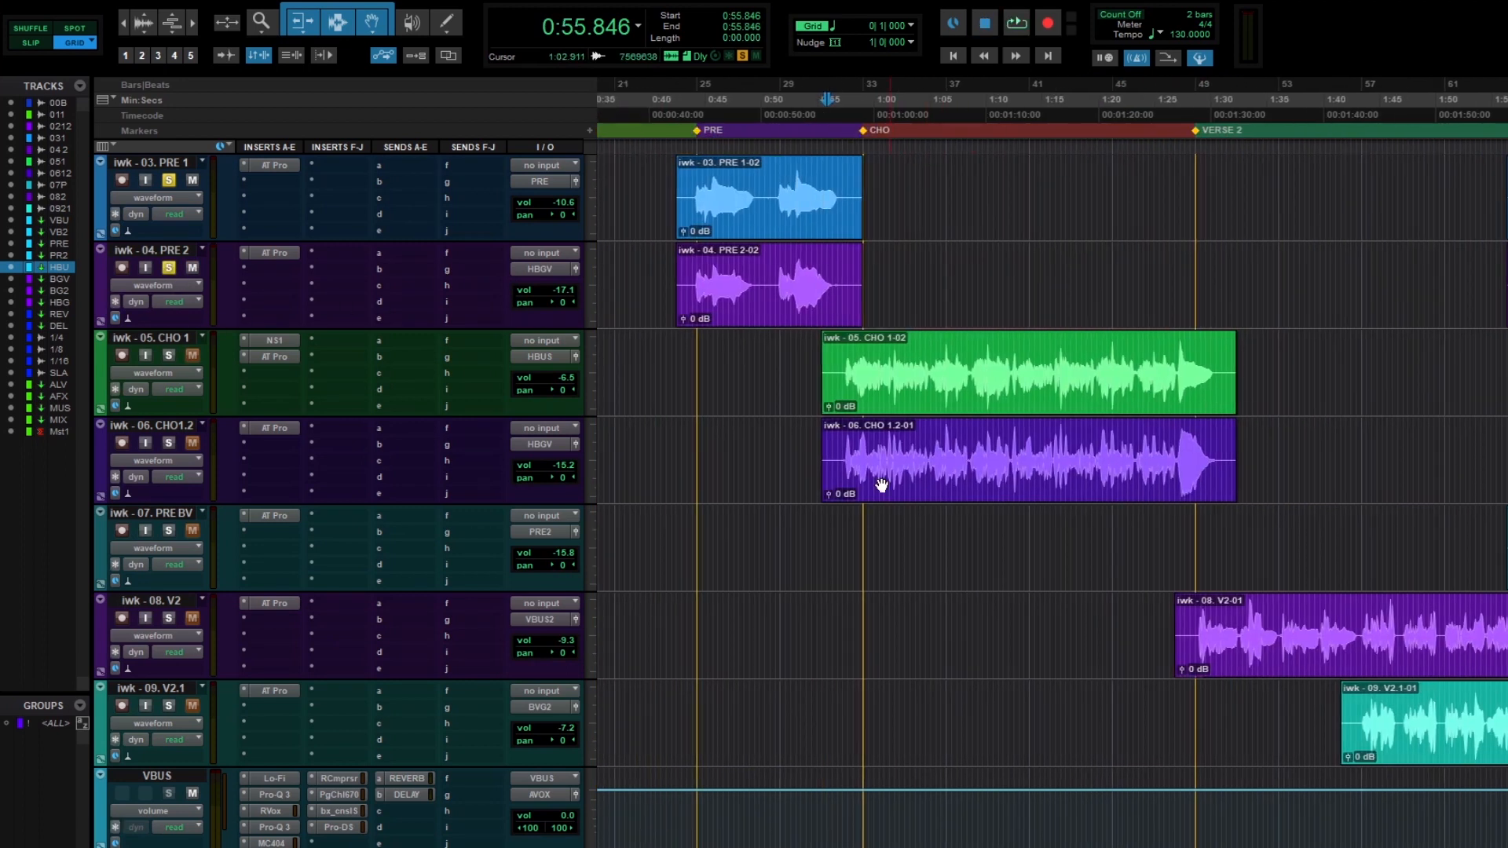
- Solo the CHO 1 and CHO1.2 tracks and audition the first chorus vocals, replaying them from 0:54.461
drag(793, 363, 1284, 365)
key(space)
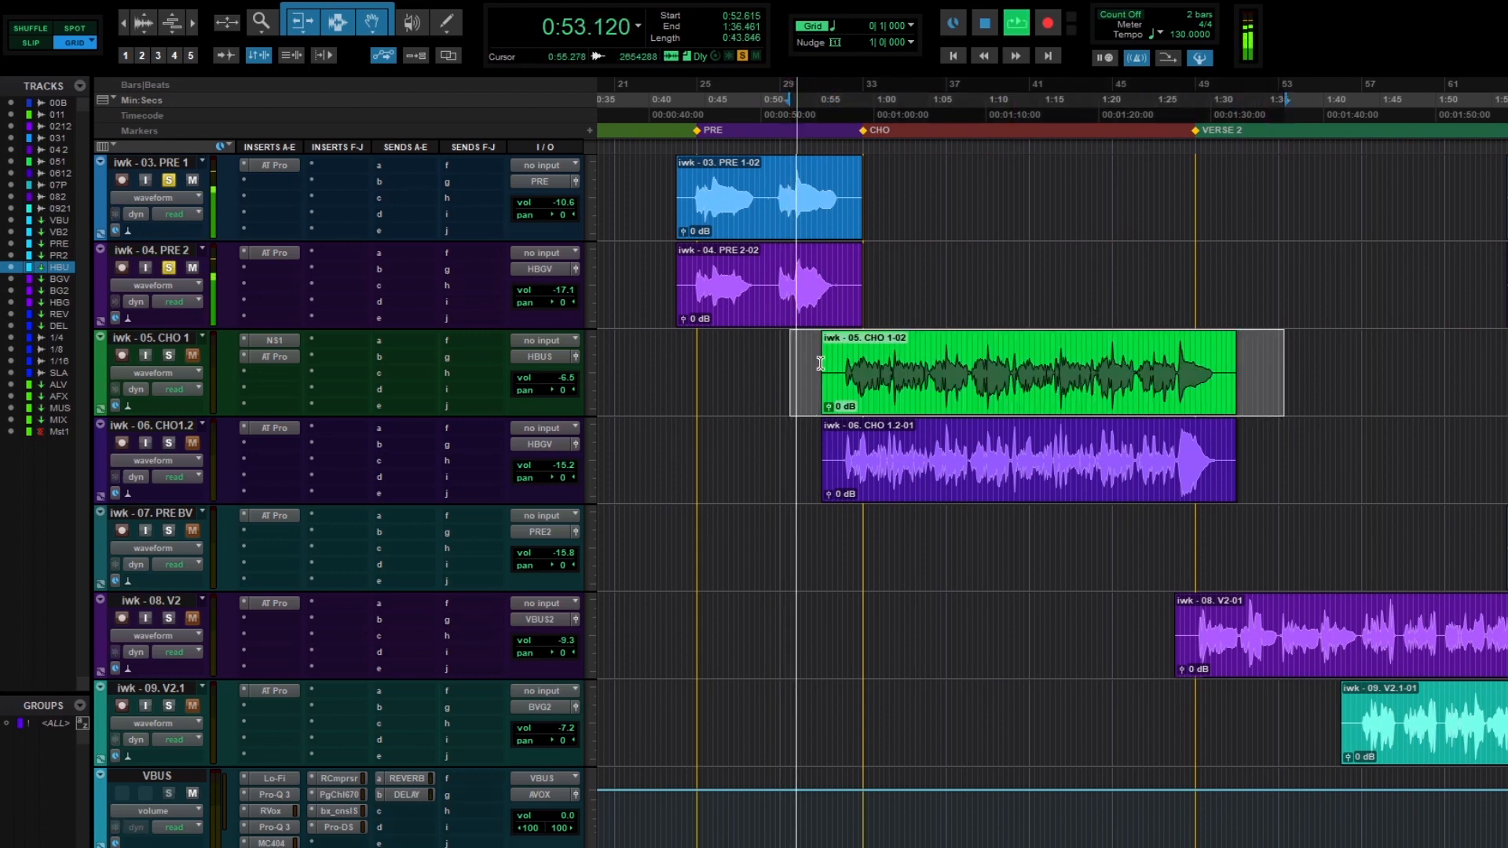
click(169, 356)
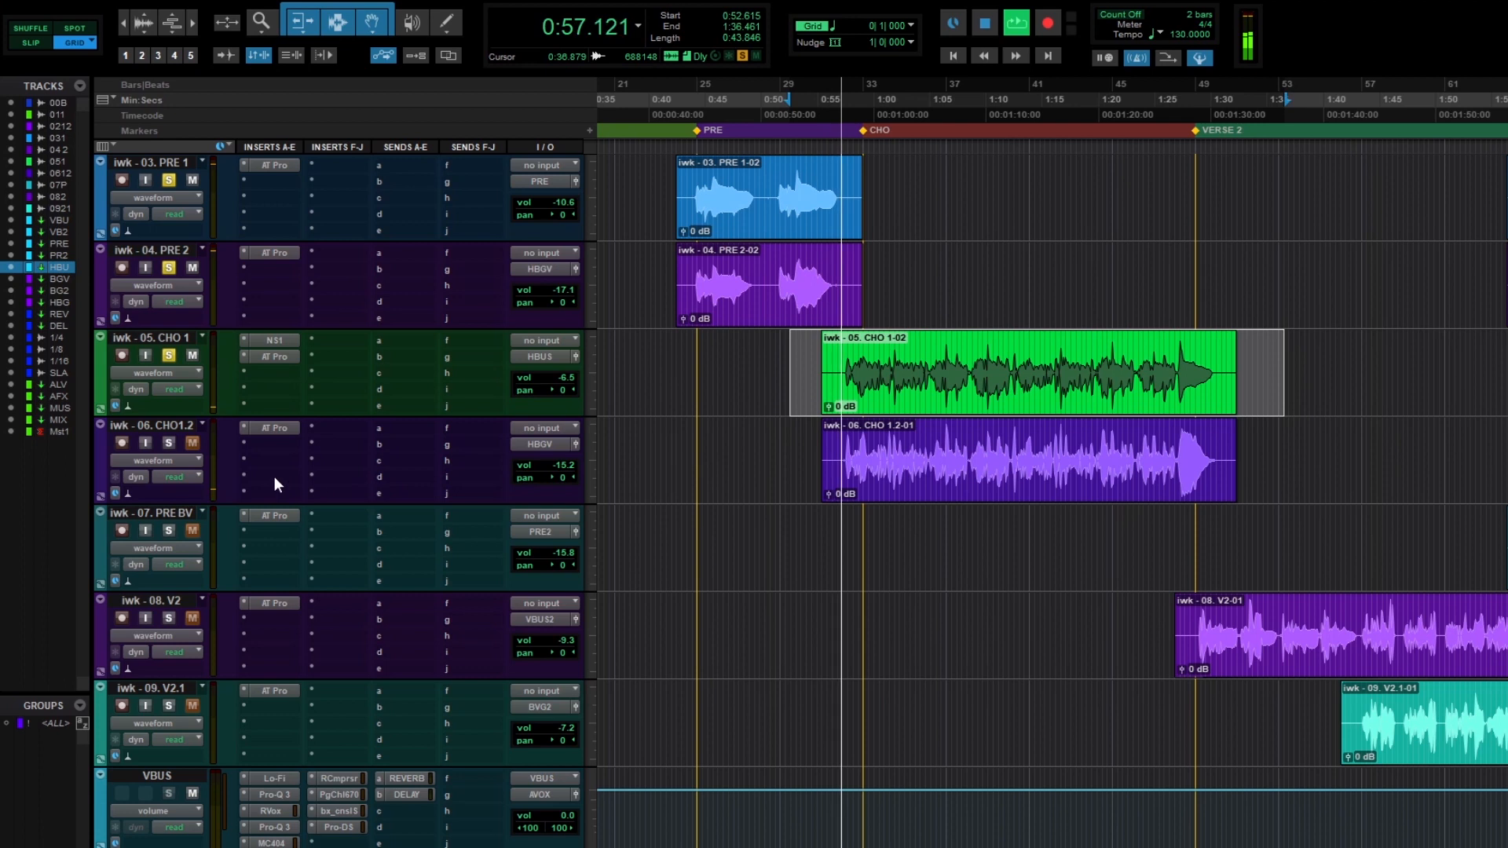
click(168, 444)
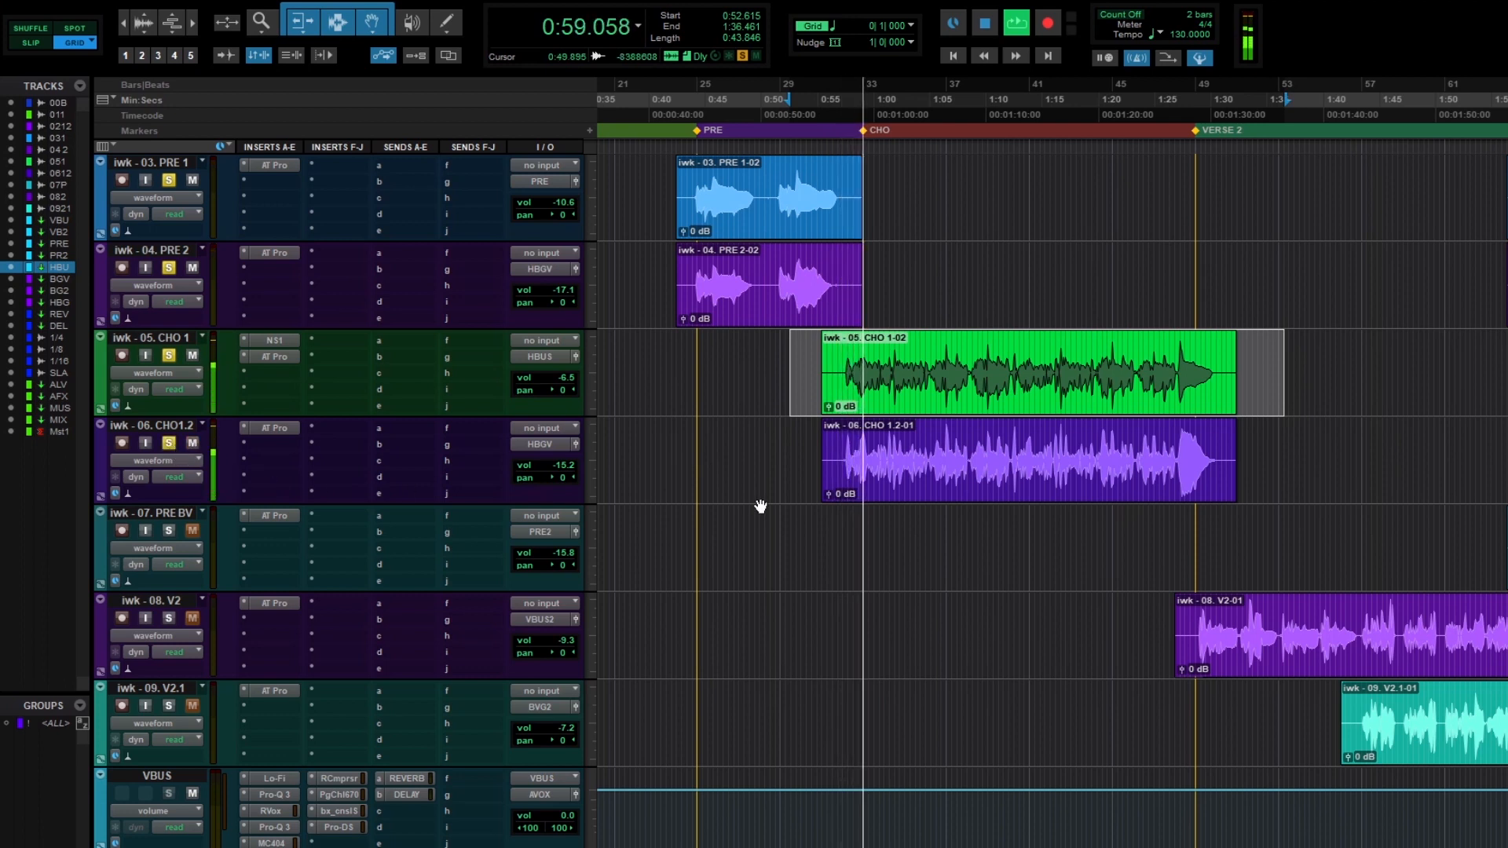
click(809, 370)
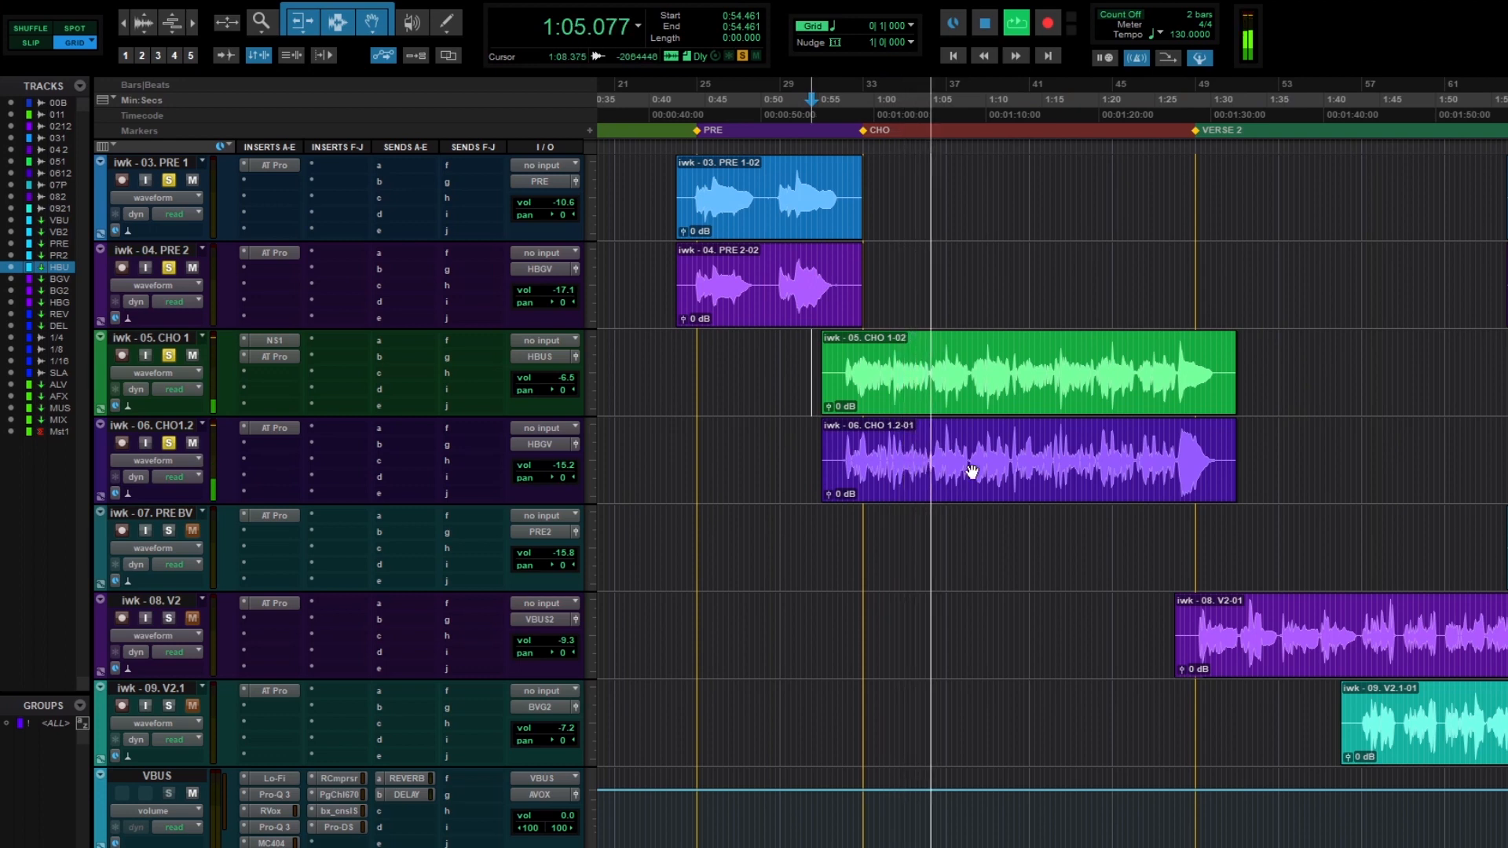
scroll(1144, 434, up, 2)
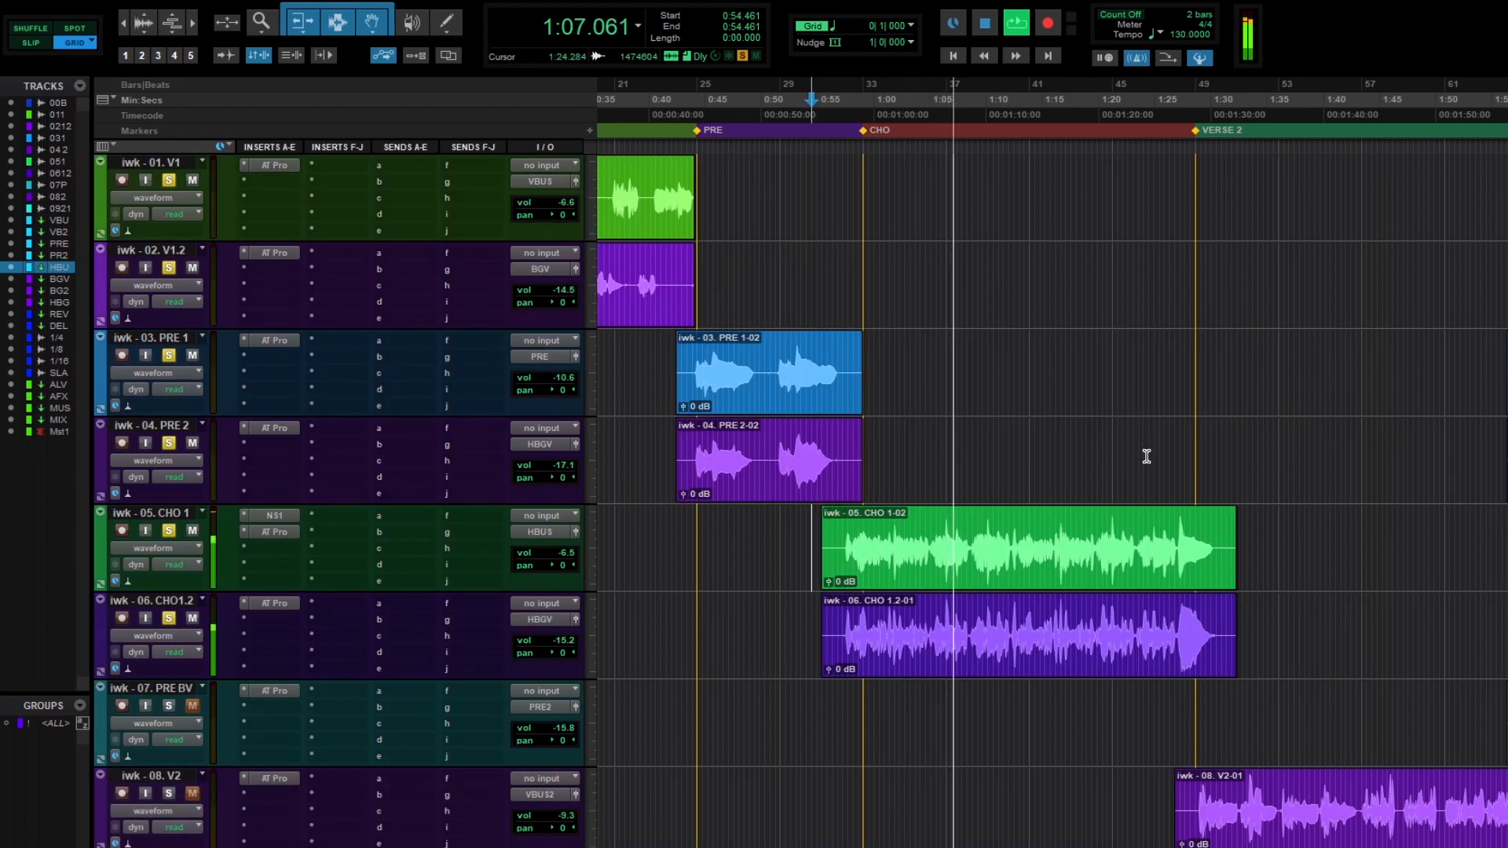
scroll(1146, 457, down, 1)
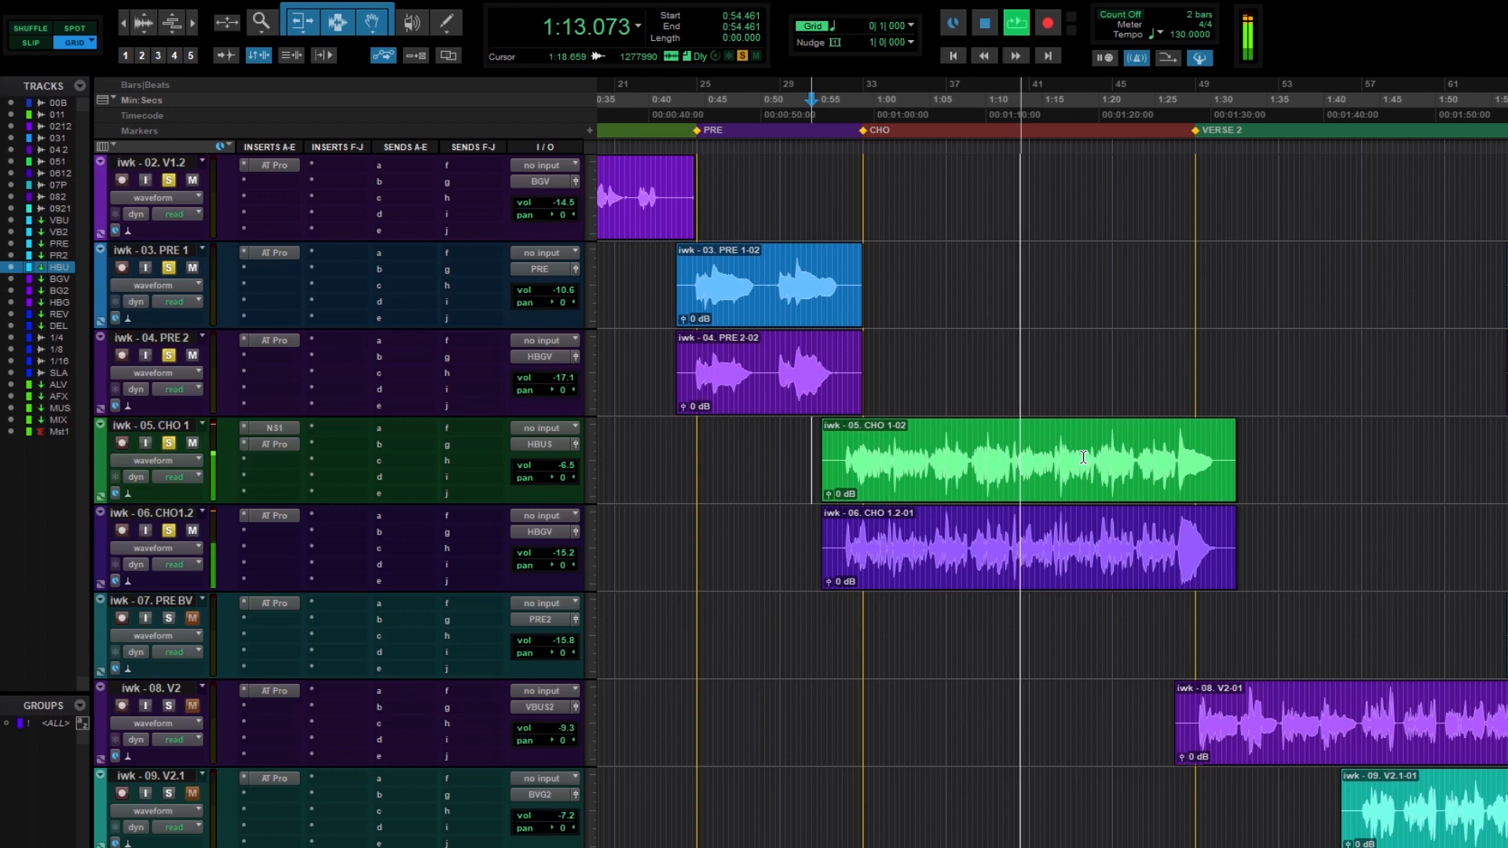
key(space)
- View the REVERB and DELAY send levels on the HBUS bus and close the send window
scroll(967, 465, down, 10)
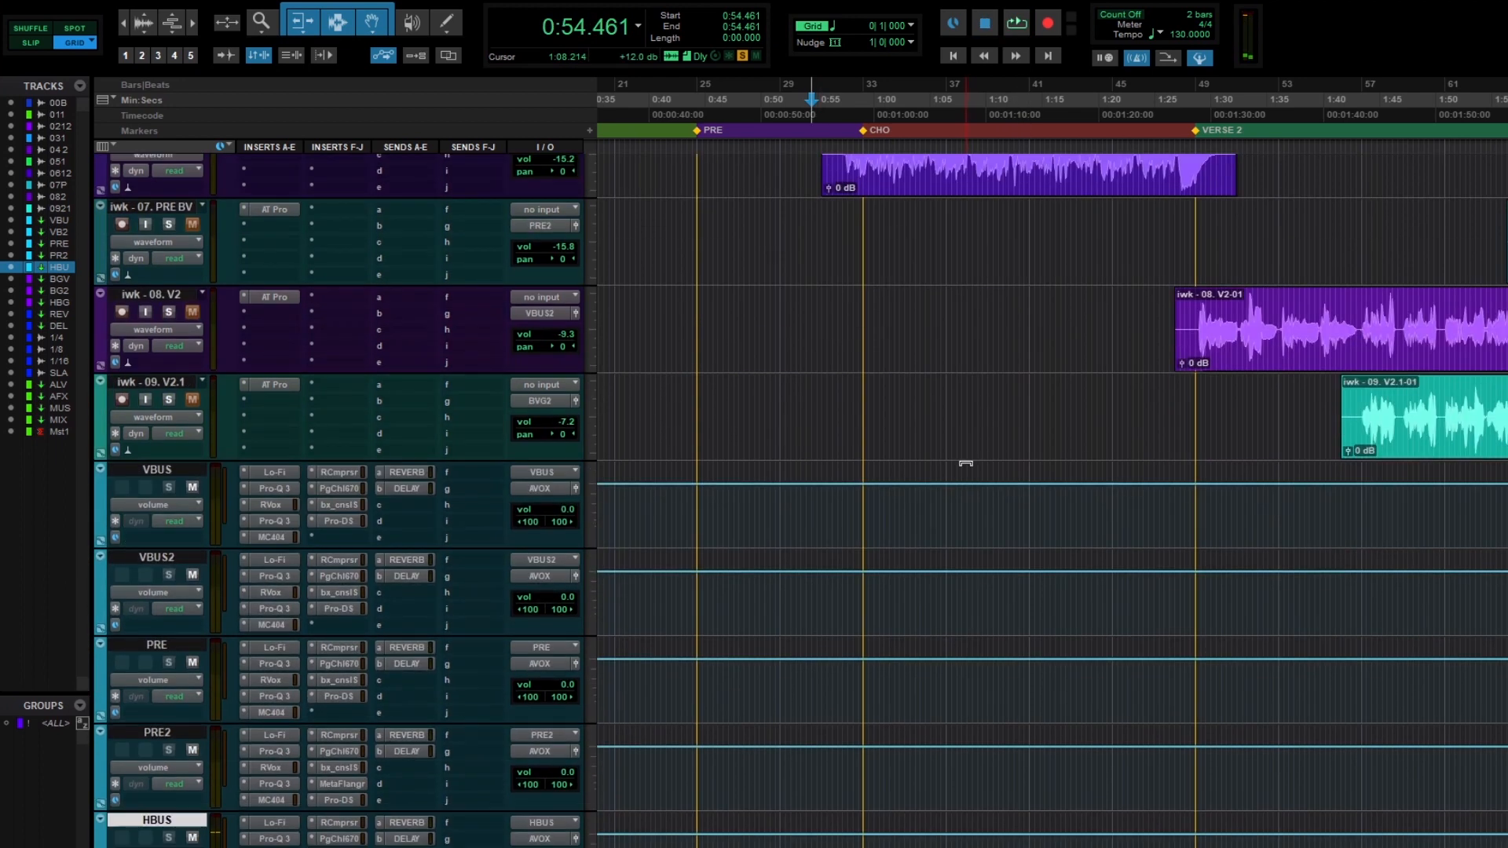
scroll(963, 462, down, 1)
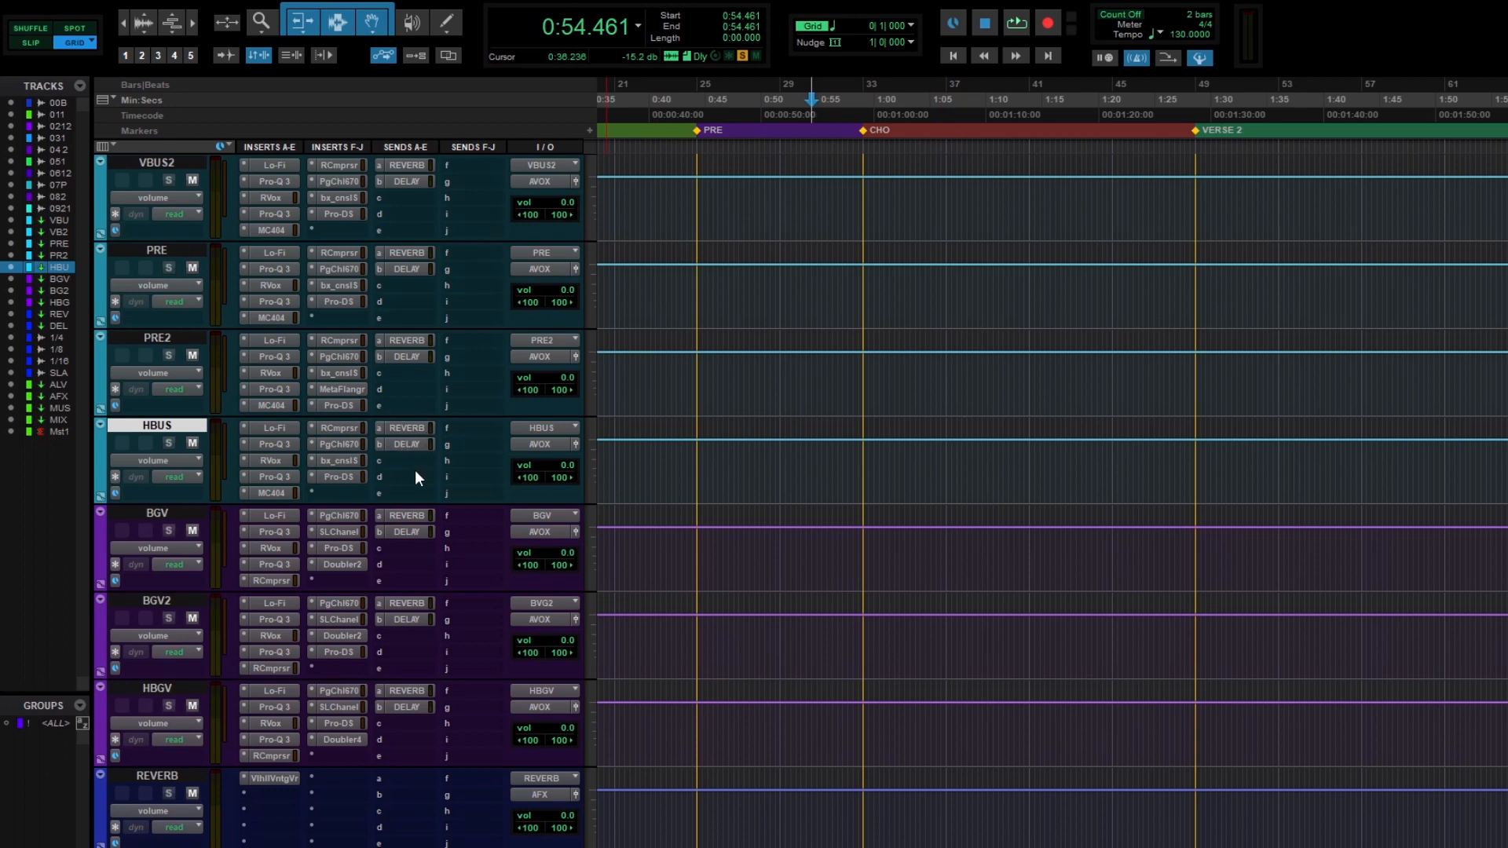
click(406, 428)
click(1140, 208)
click(1087, 259)
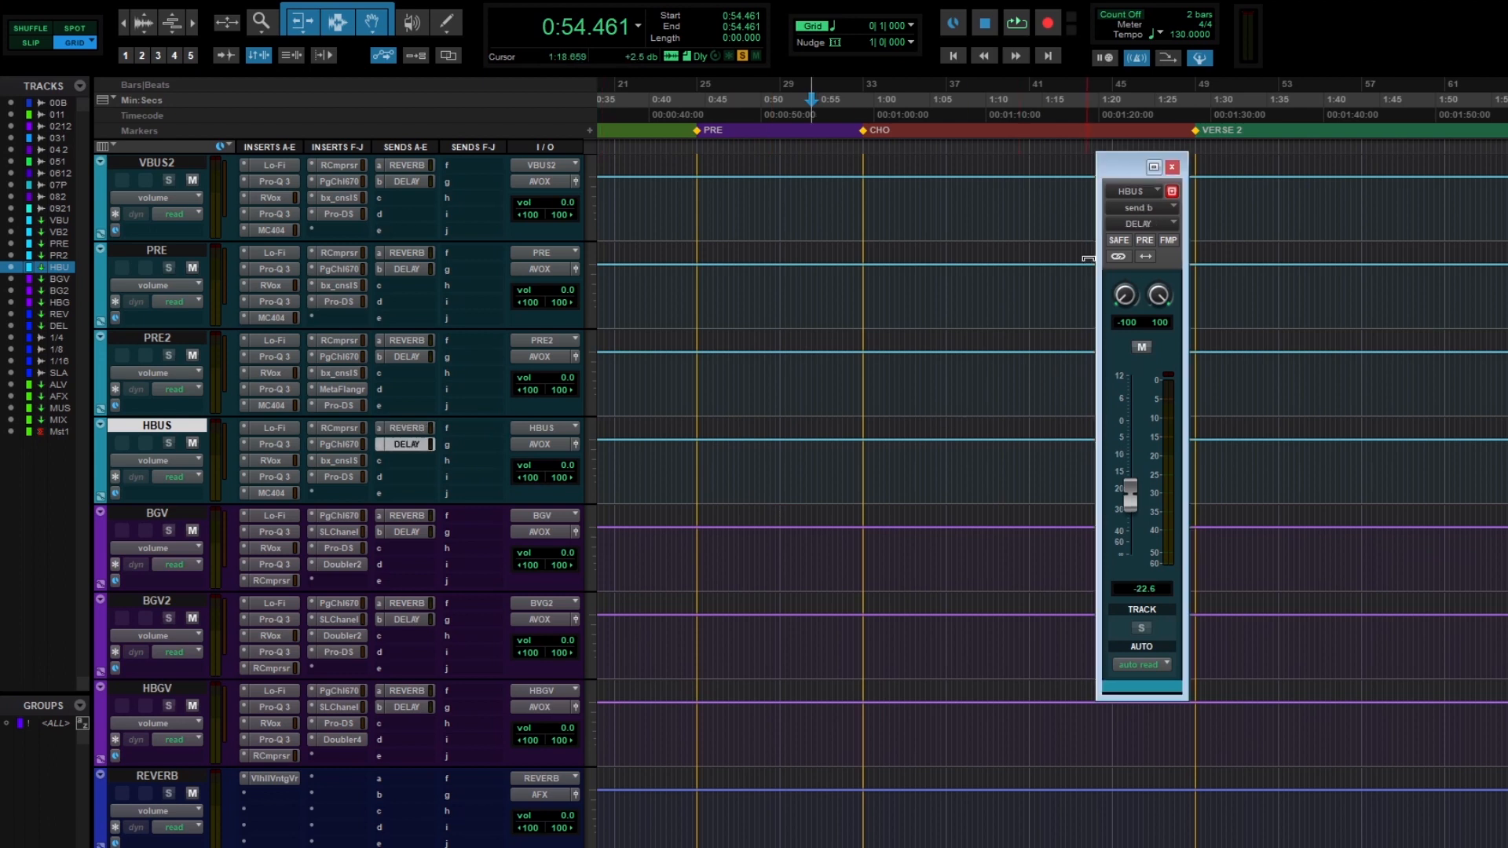
click(1171, 168)
- Select the whole first pre-chorus clip on the PRE 2 track, from 0:41.538 to 1:00.923
scroll(925, 515, up, 5)
scroll(924, 514, down, 4)
scroll(925, 514, up, 8)
scroll(887, 429, up, 1)
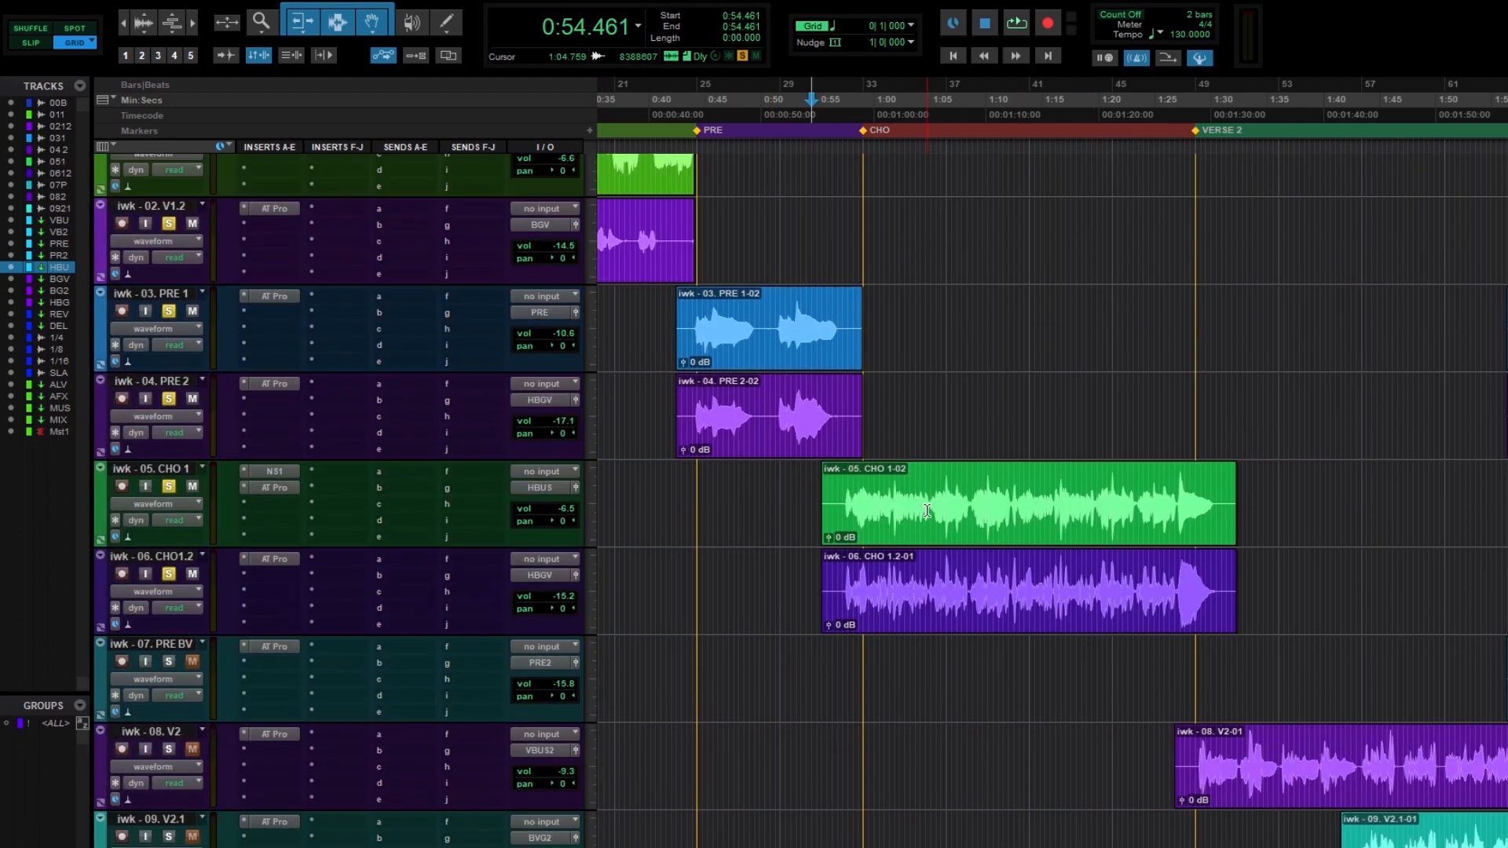
drag(882, 406, 666, 424)
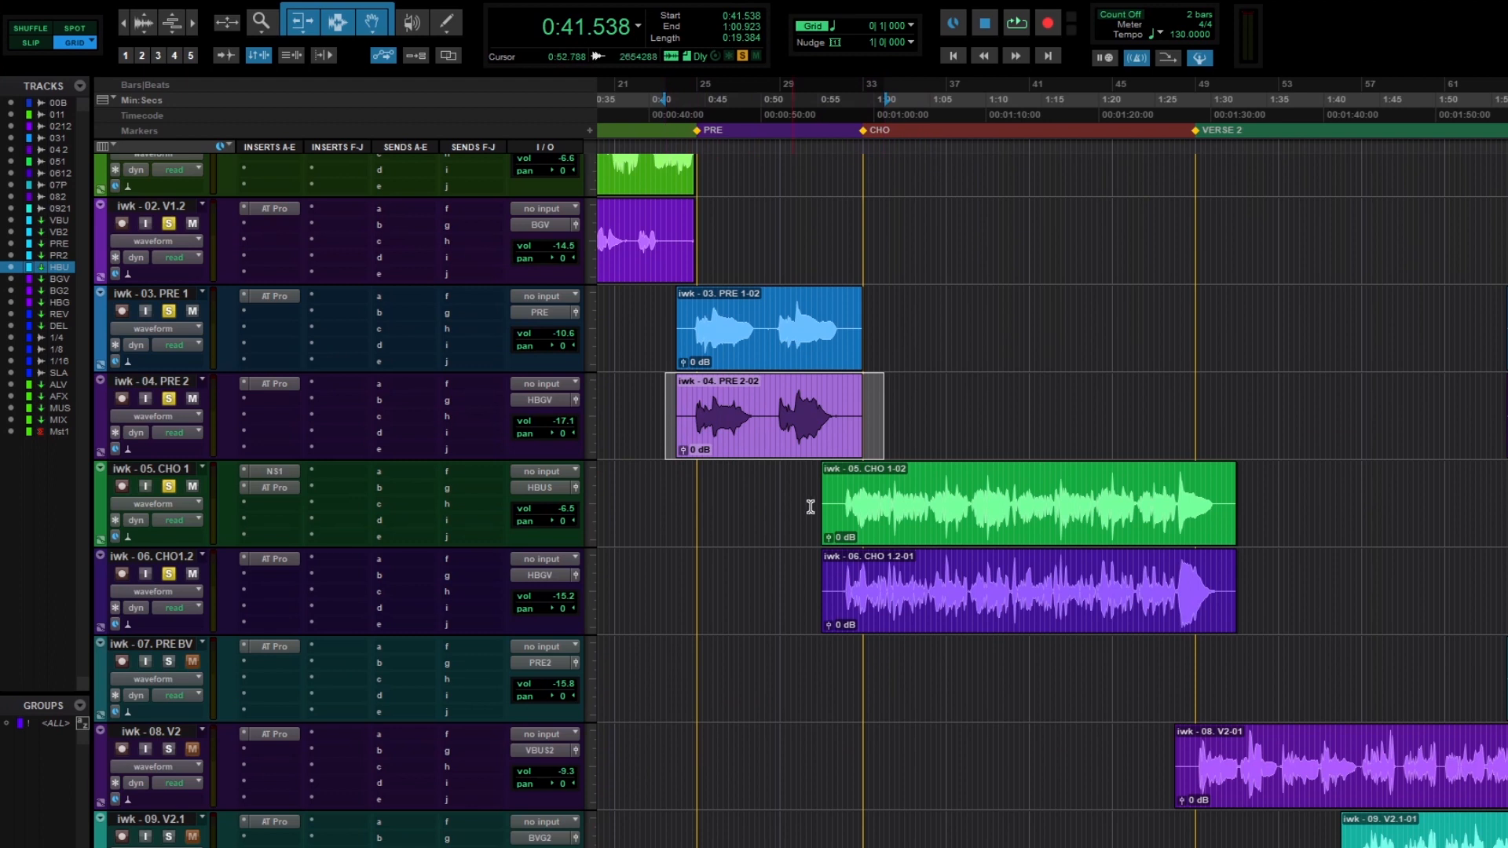
- Inspect the Doubler4 settings on the HBGV bus and close the plug-in
scroll(827, 510, down, 20)
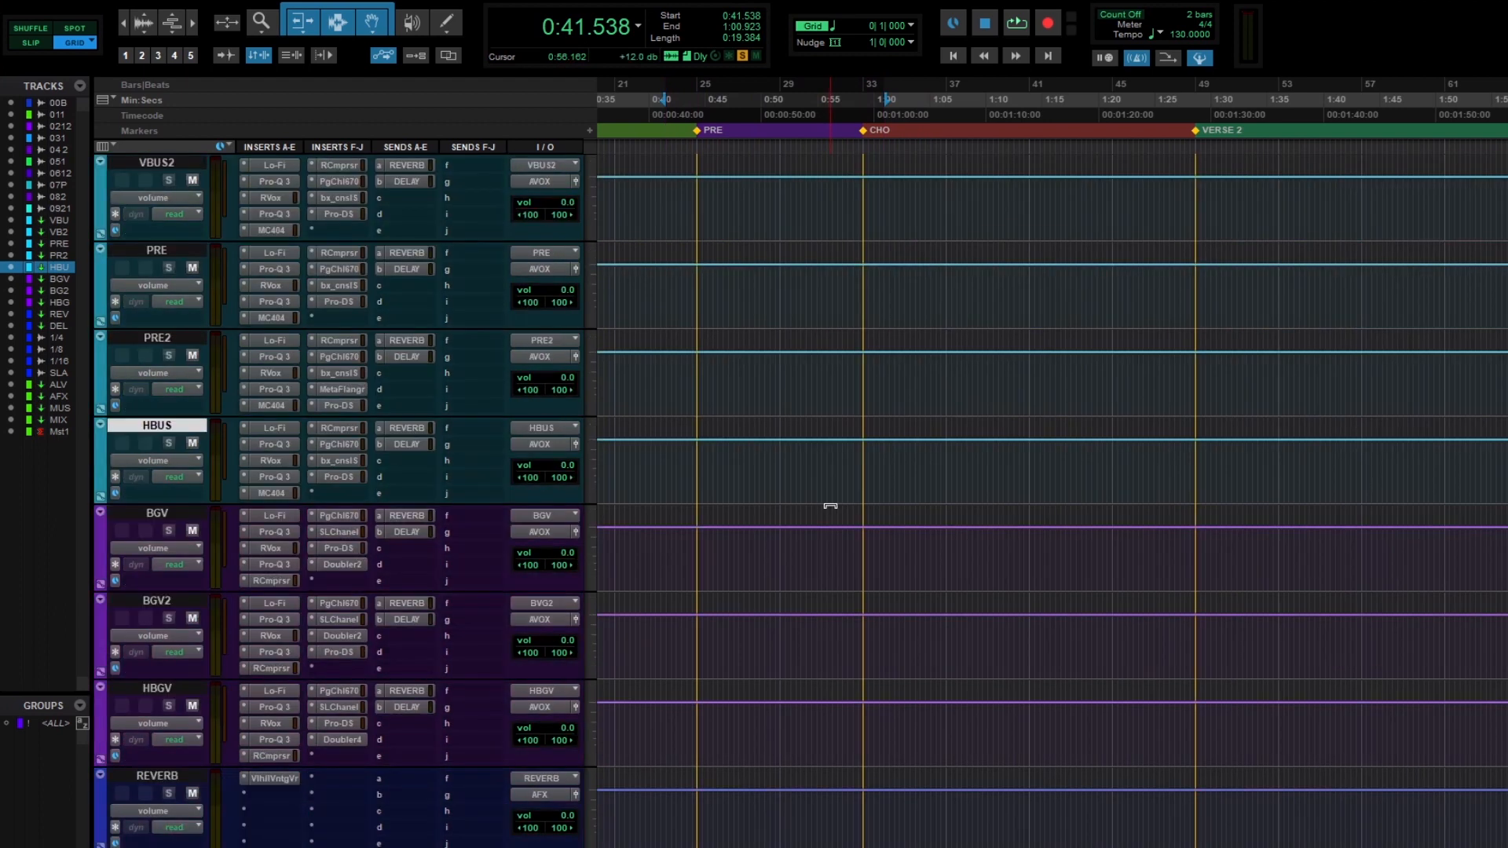
click(342, 569)
drag(935, 259, 883, 264)
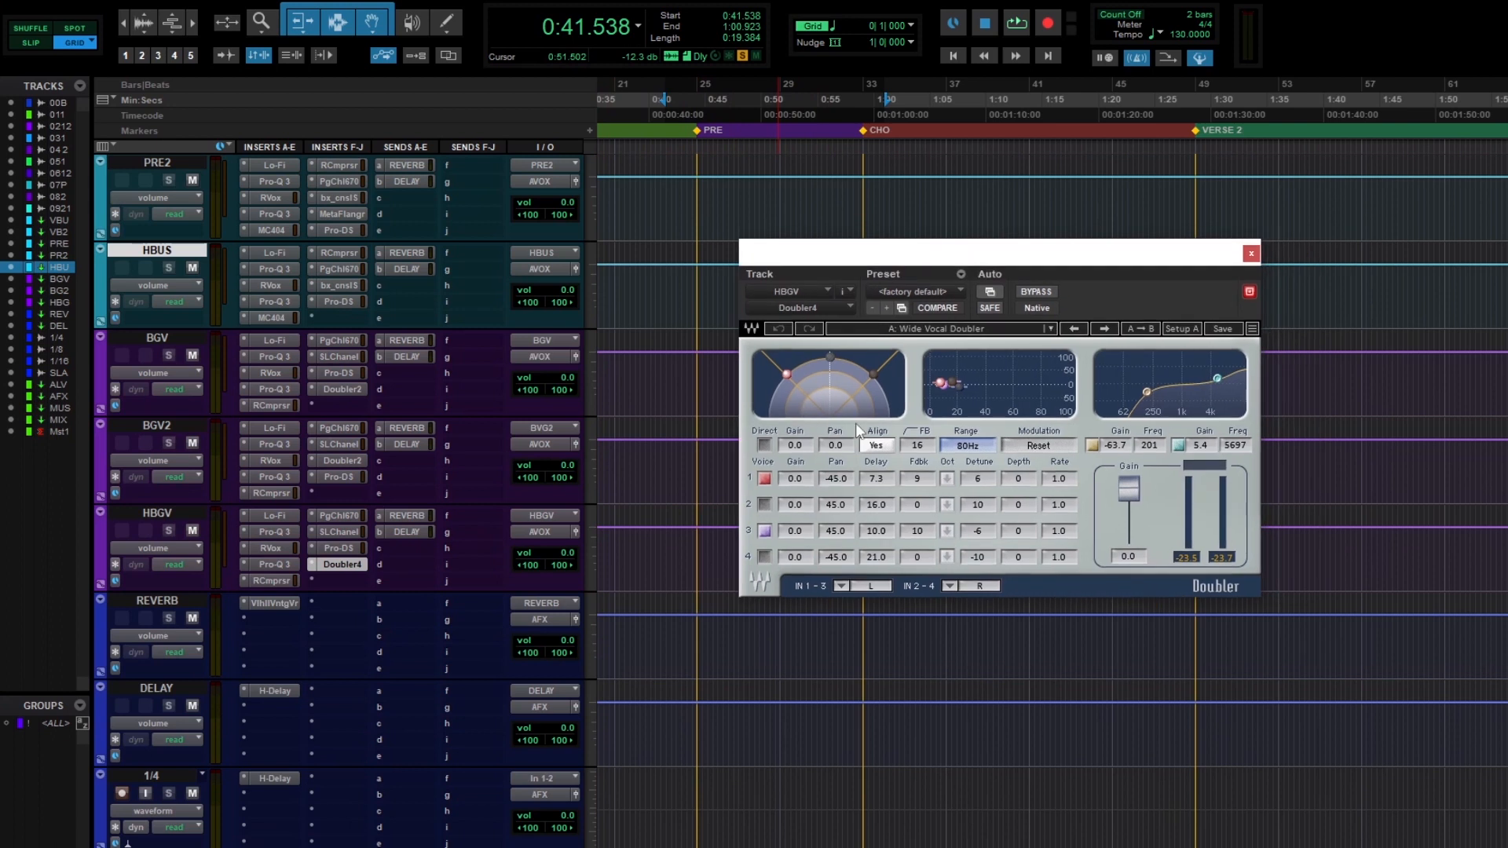
click(1251, 254)
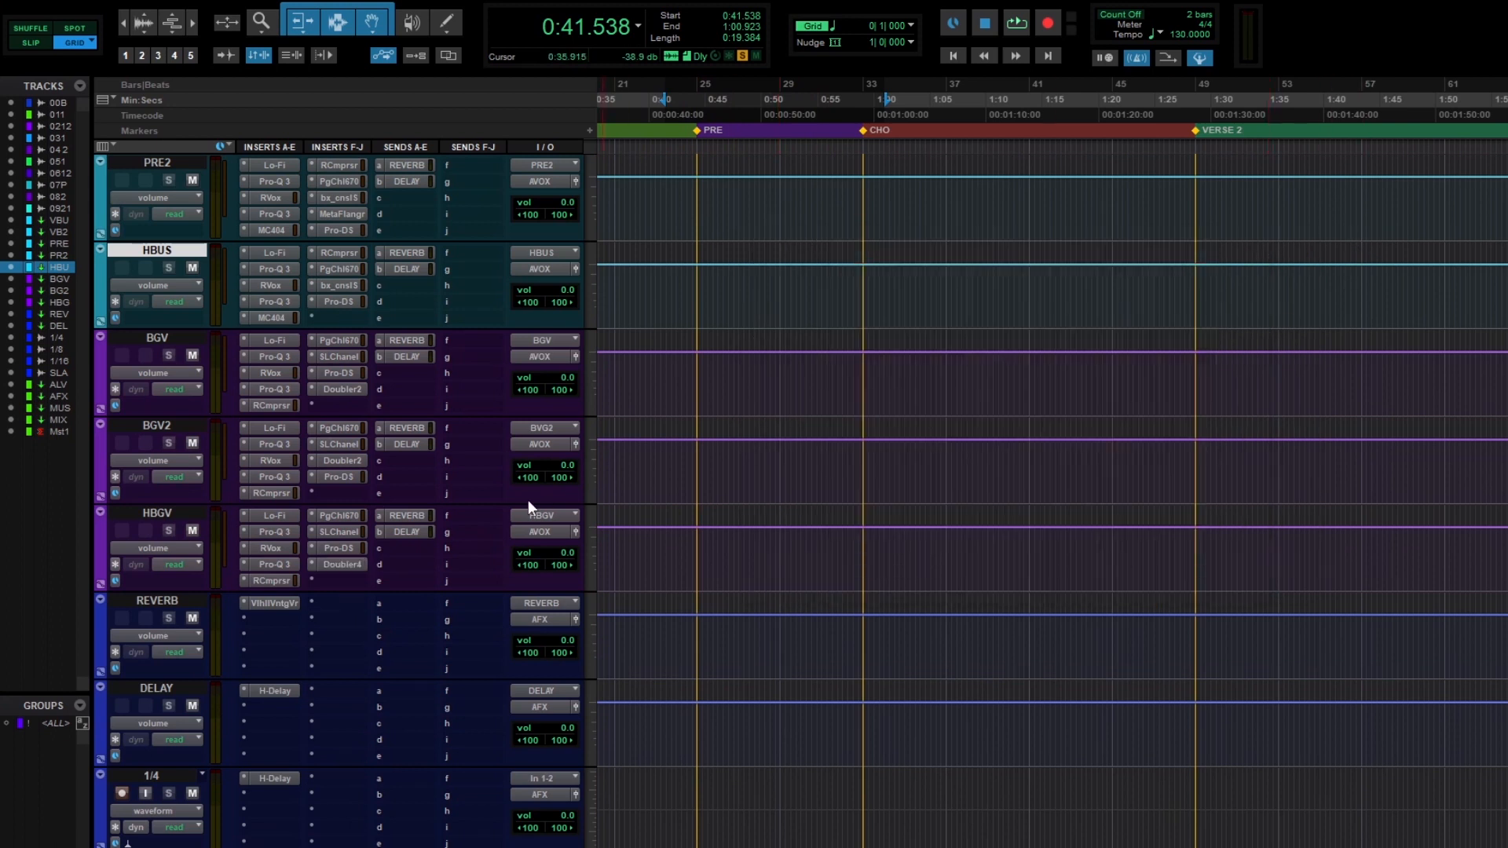
- Inspect the SSLChannel filter, EQ and dynamics settings on the HBGV bus and close the plug-in
click(341, 548)
click(338, 534)
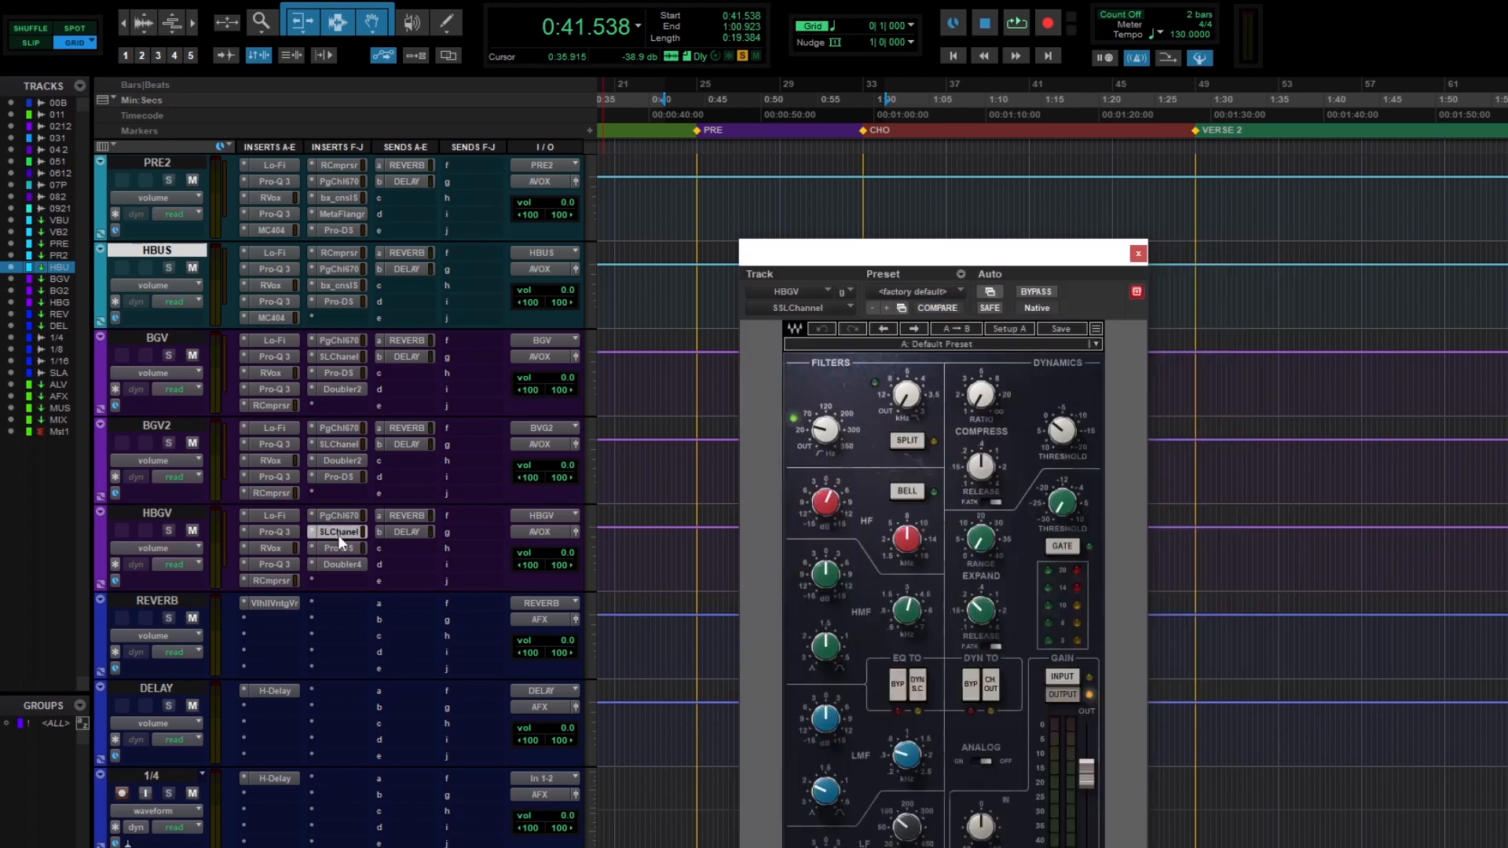
drag(925, 245, 976, 110)
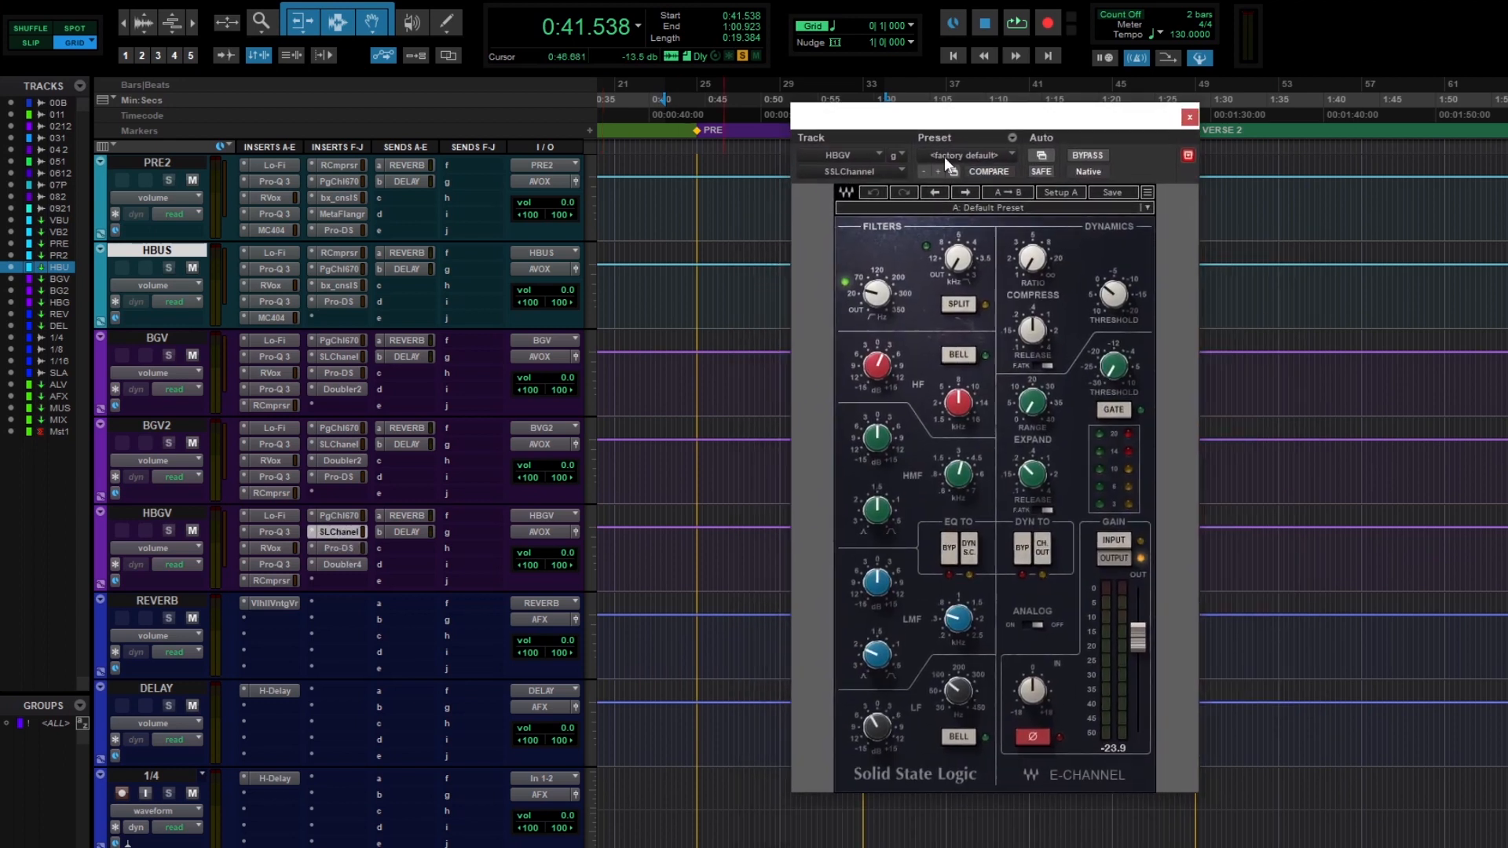
click(1190, 117)
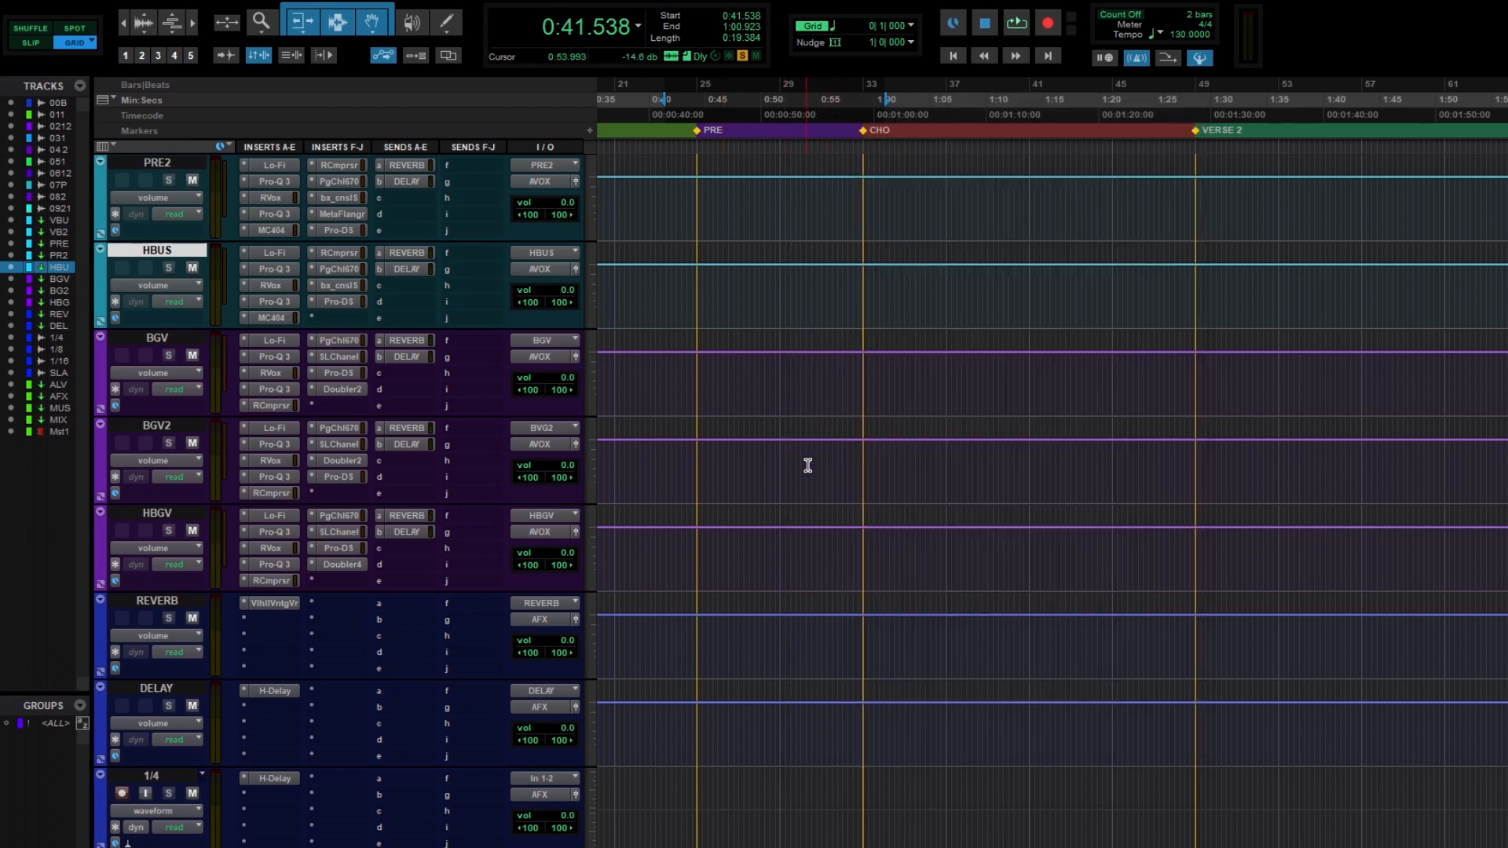
- Solo and audition PRE BV in the second pre-chorus, and select its phrase from 2:00.923 to 2:05.076
scroll(1013, 508, up, 10)
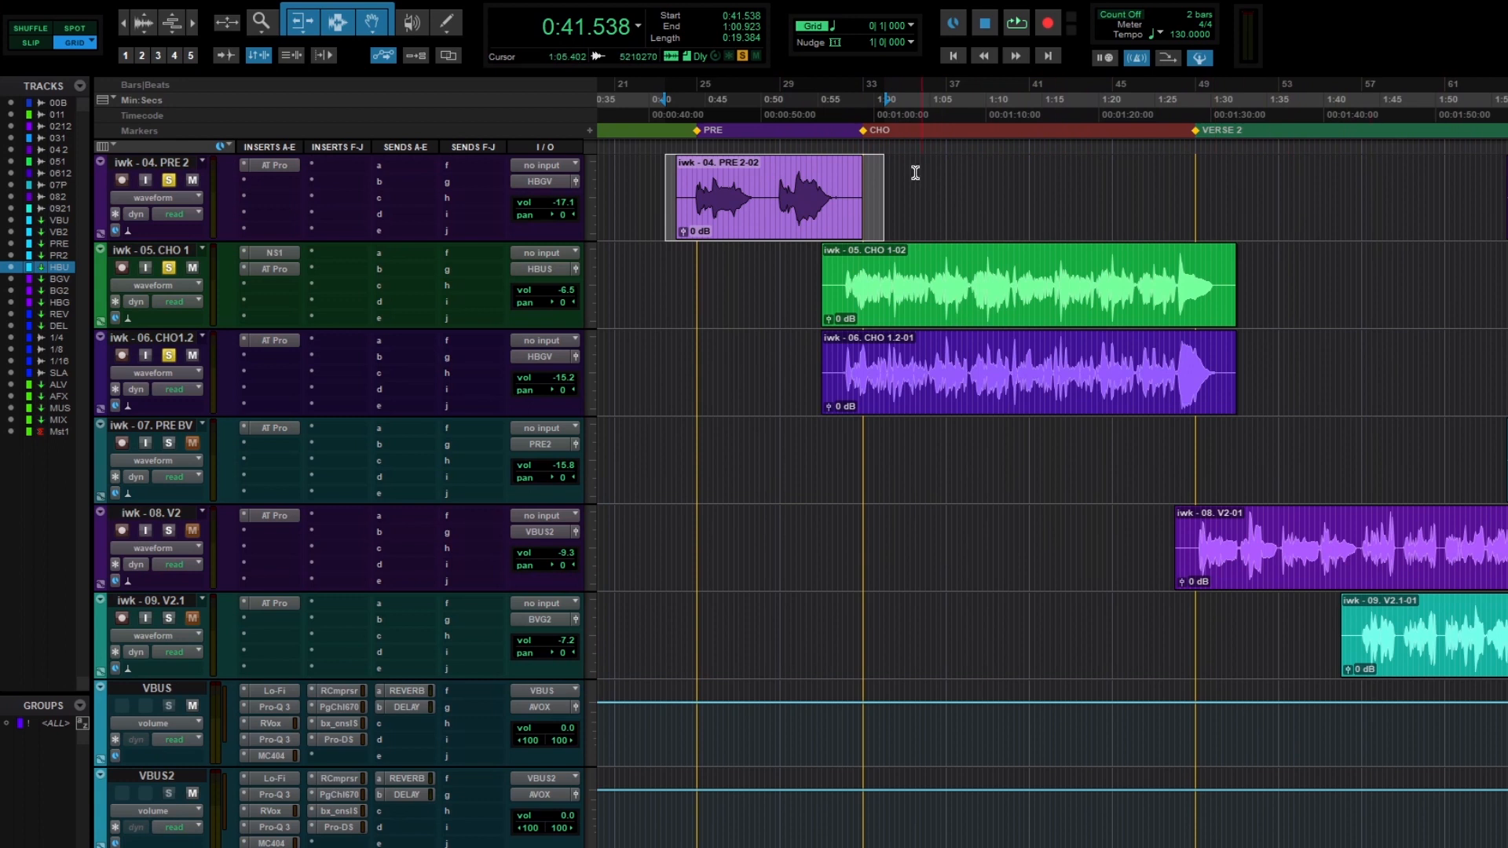
scroll(1157, 526, right, 10)
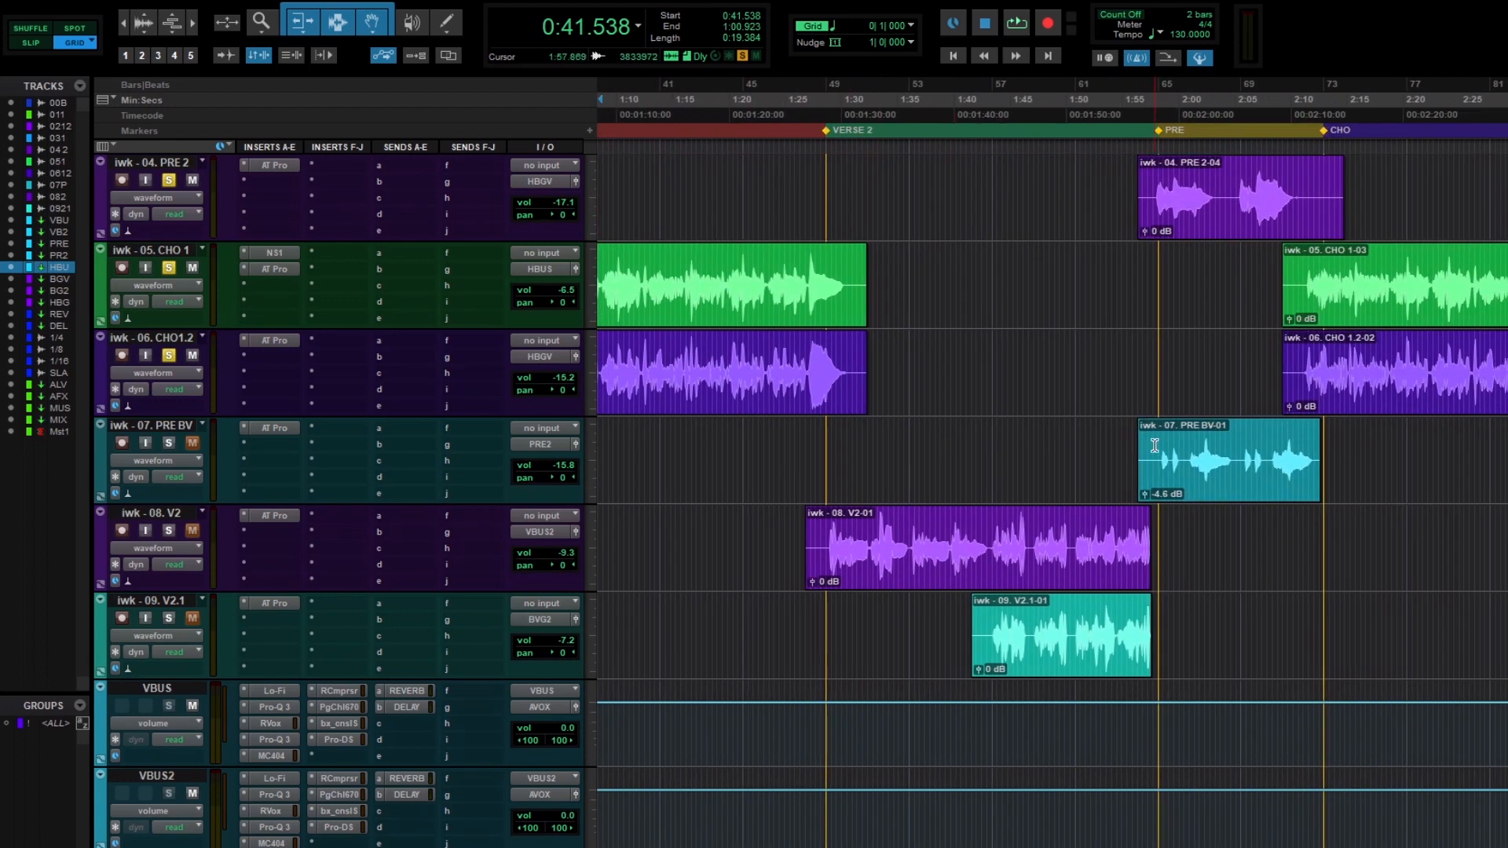
key(space)
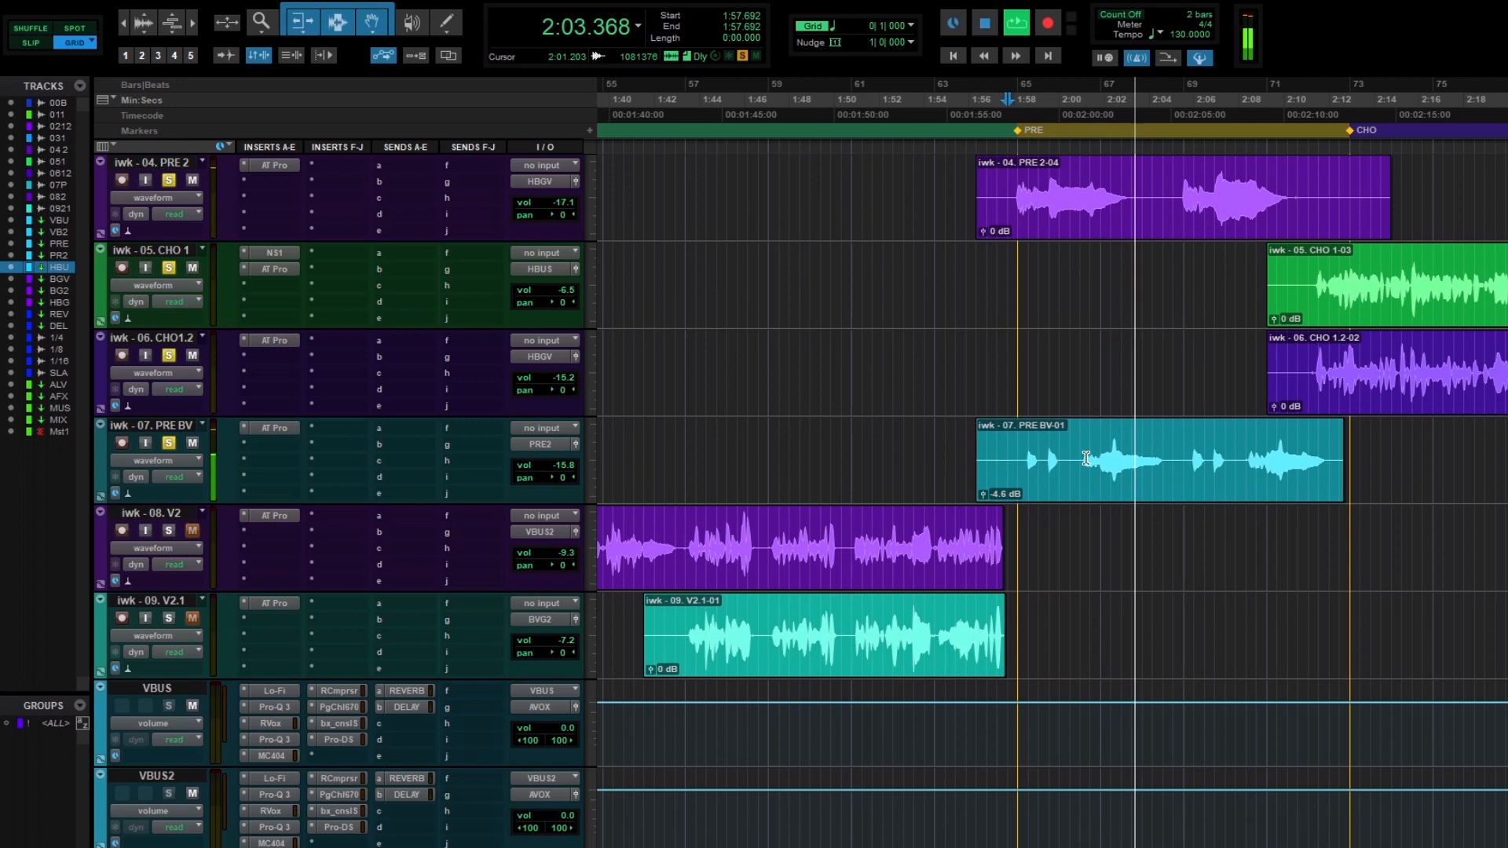
drag(1080, 460, 1170, 471)
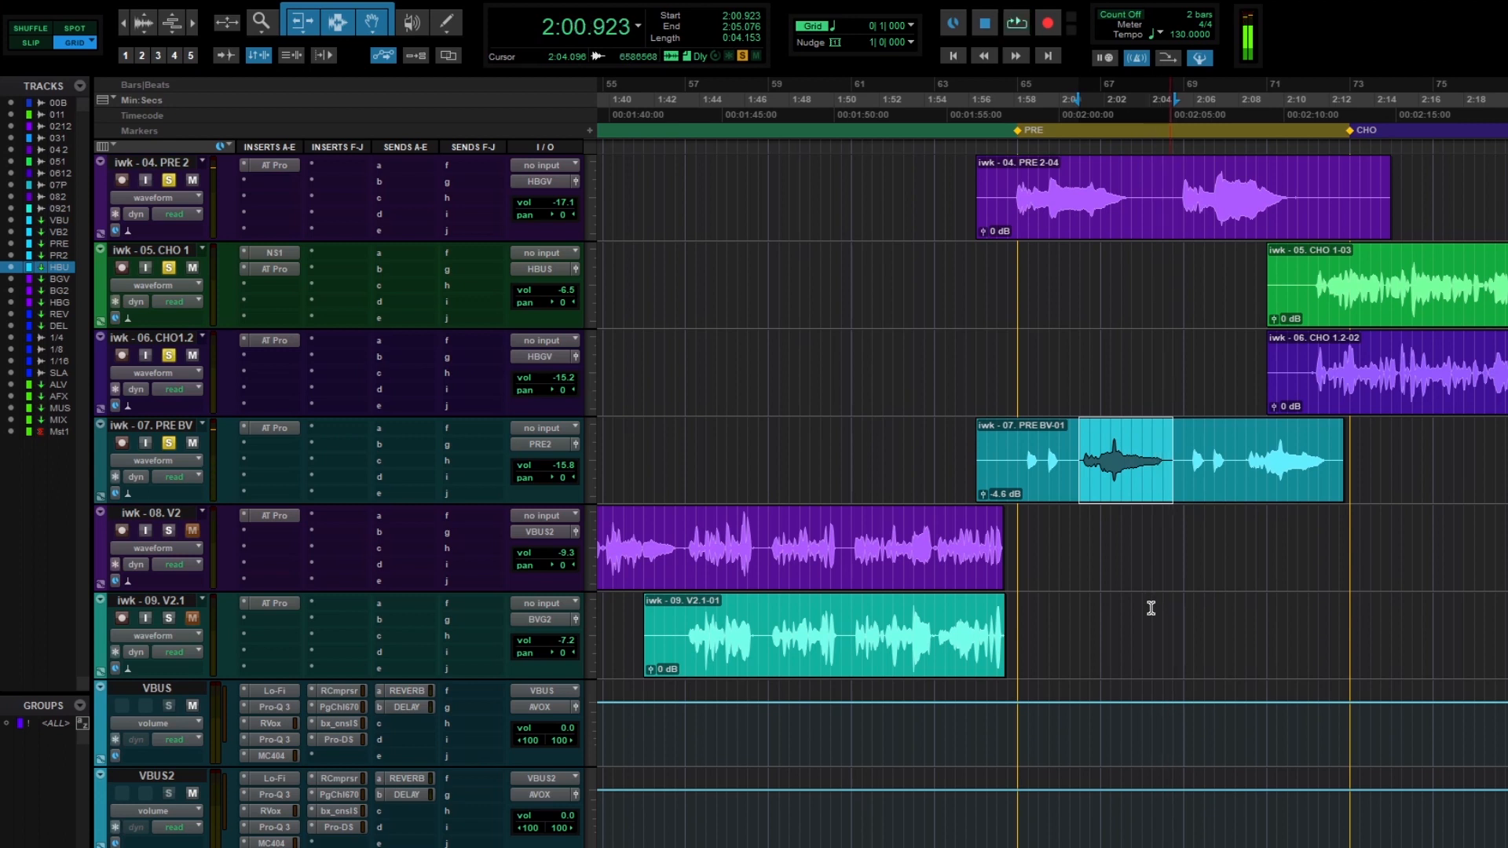
- View the MetaFlanger settings and the REVERB send level on the PRE2 bus, and close both windows
scroll(1150, 609, down, 10)
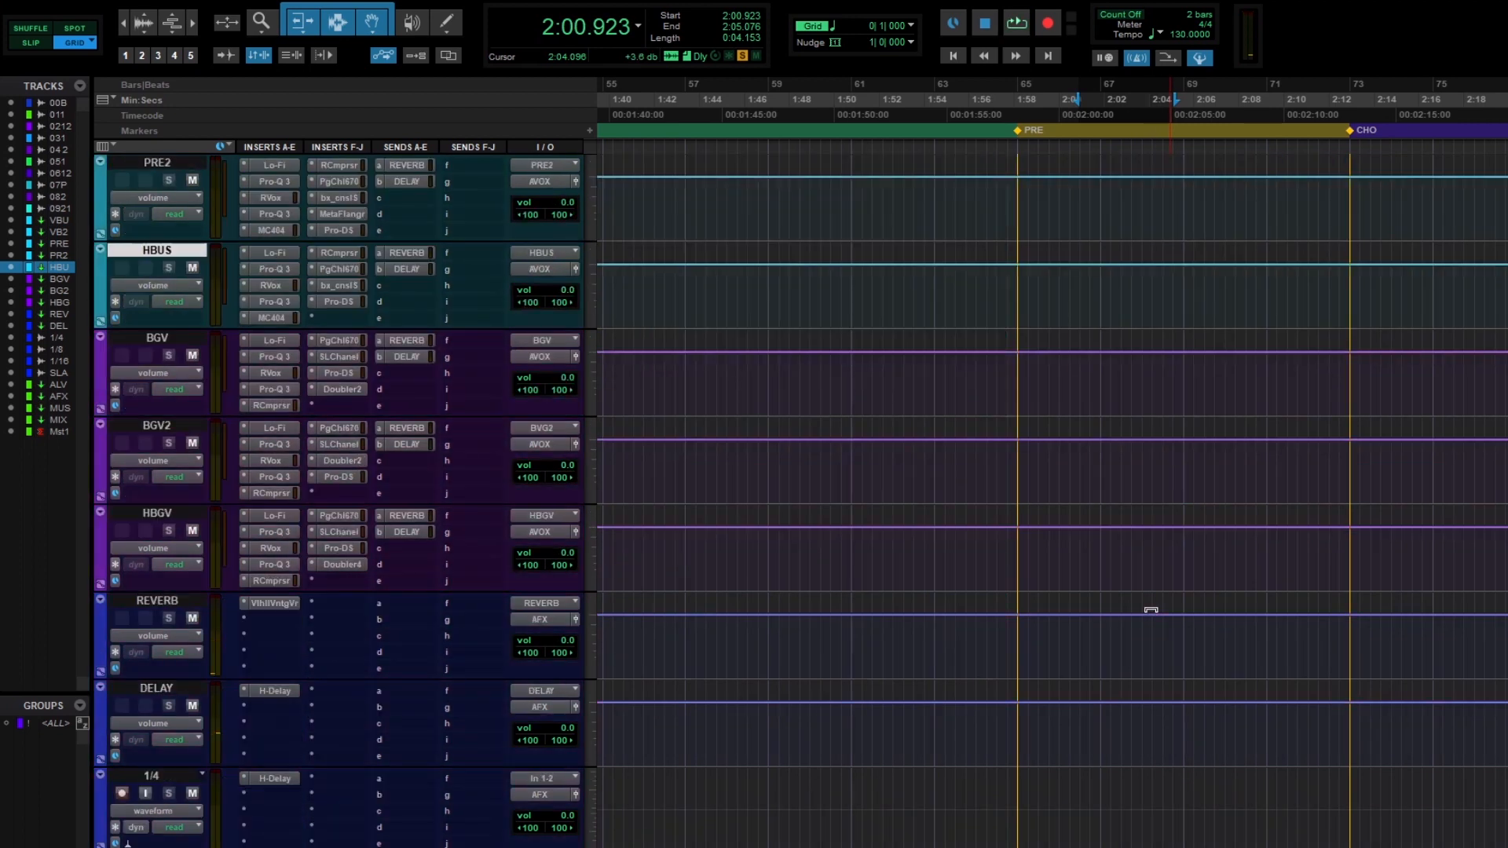
scroll(1150, 608, up, 3)
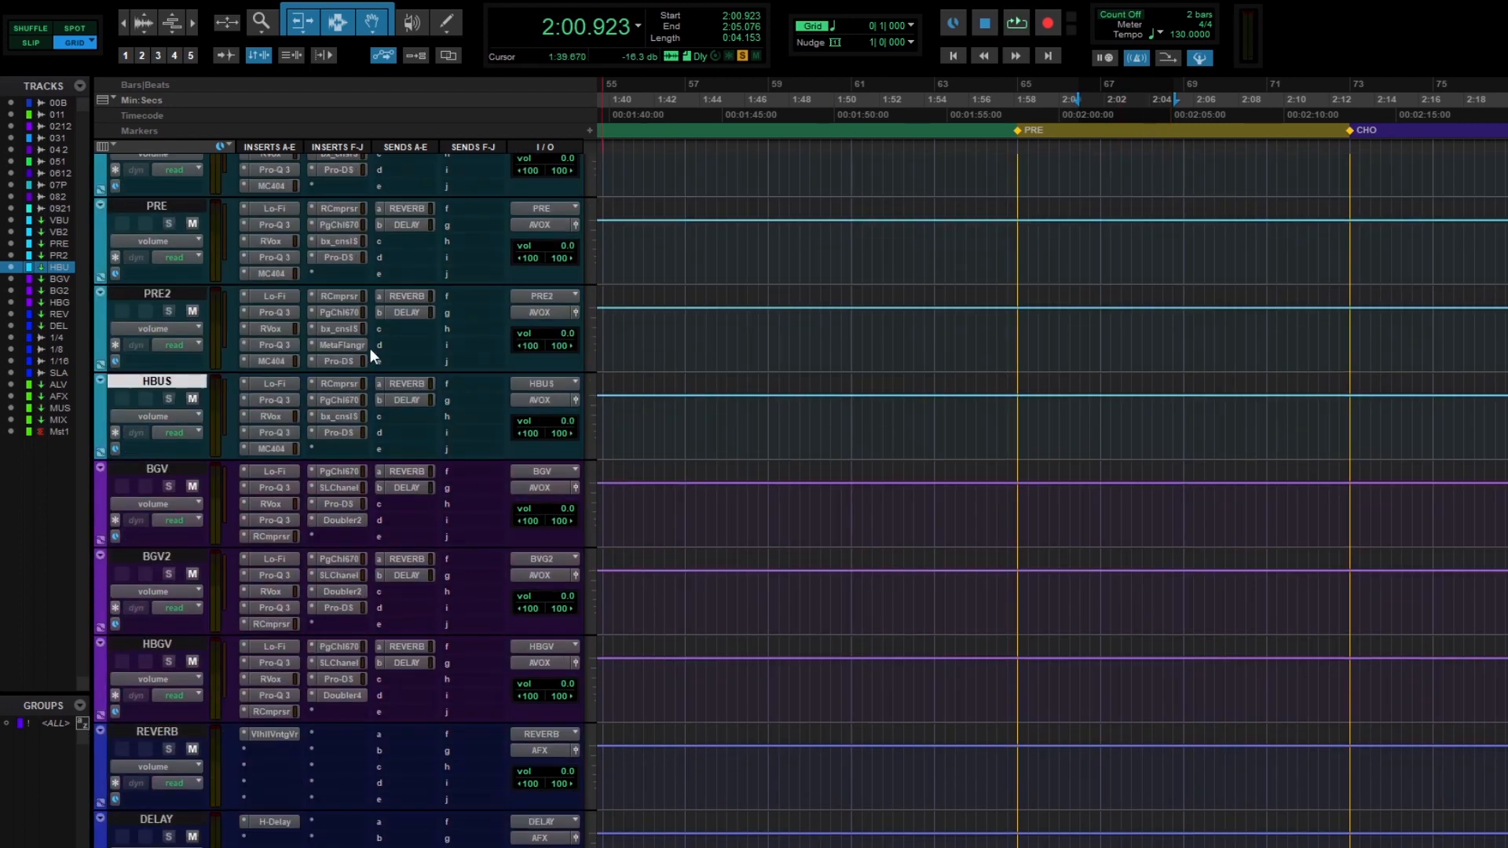
click(344, 347)
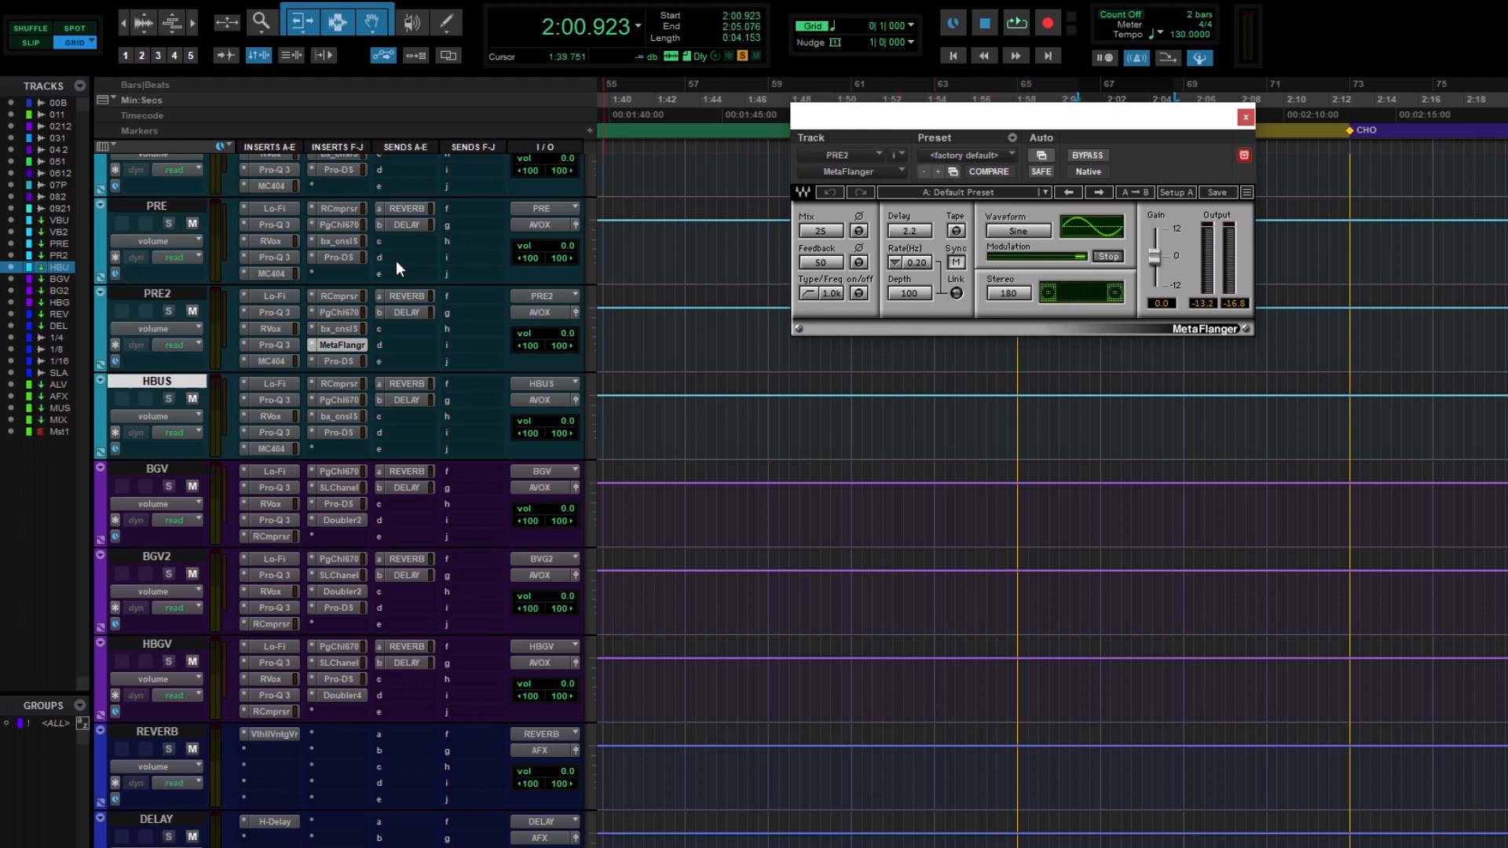
click(417, 299)
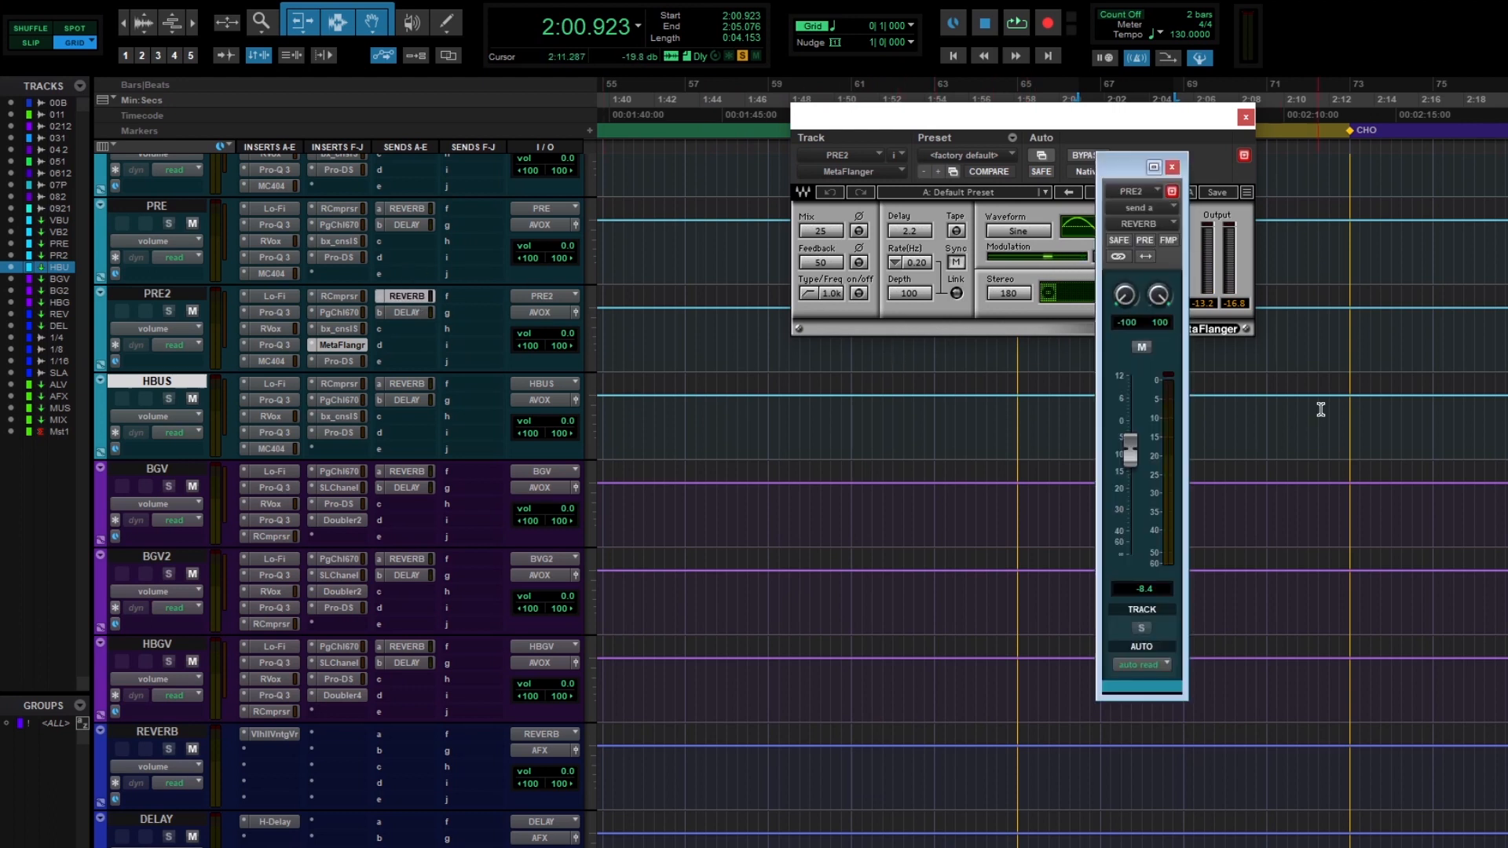
click(1171, 167)
click(1245, 117)
- Audition the selected PRE BV phrase with the PRE2 bus's MetaFlanger bypassed and active, and close the plug-in
scroll(774, 478, up, 7)
key(space)
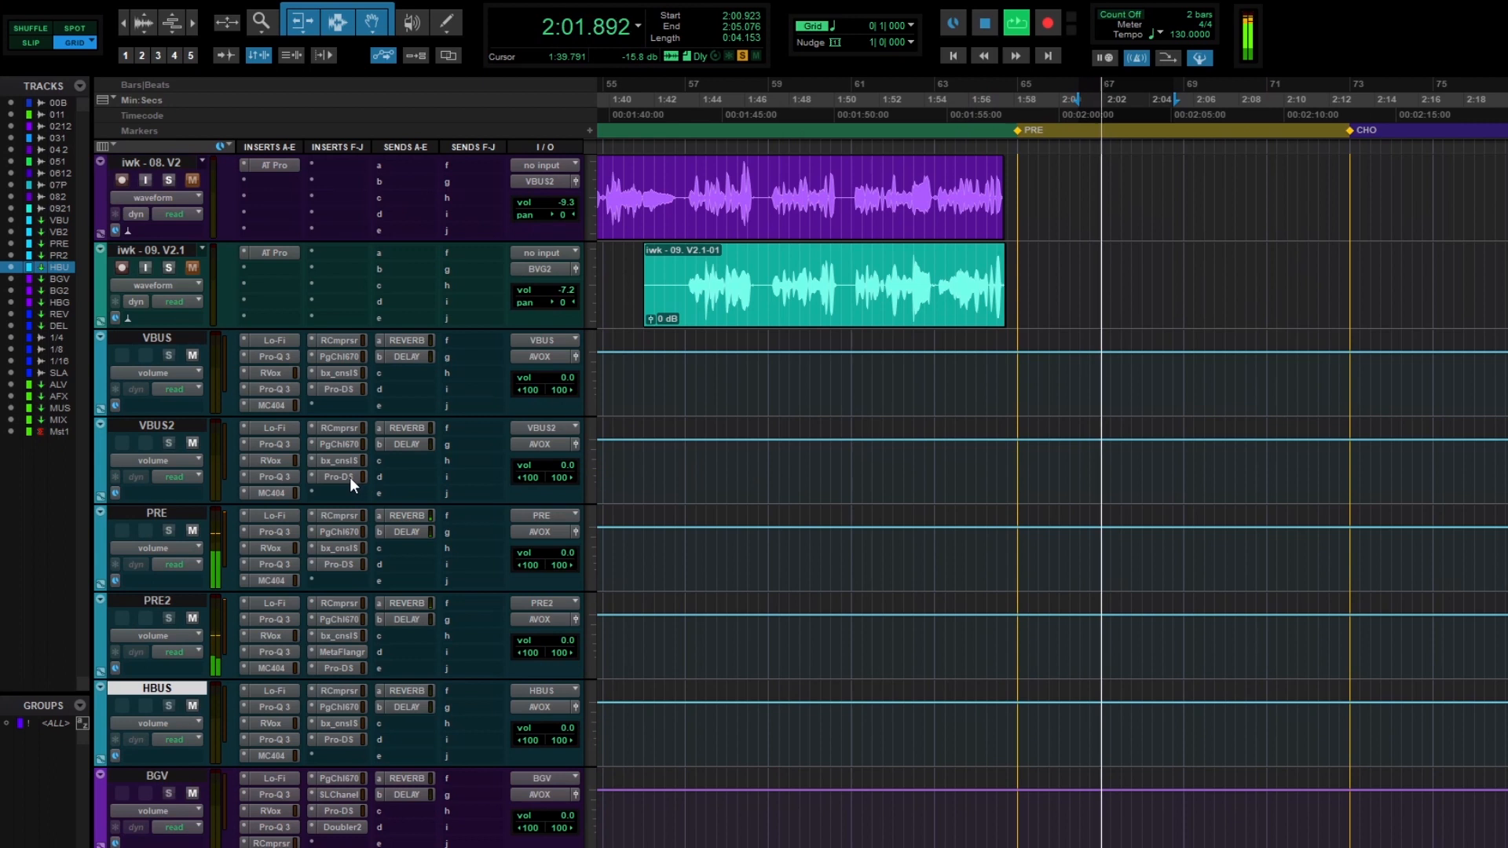
scroll(320, 585, down, 2)
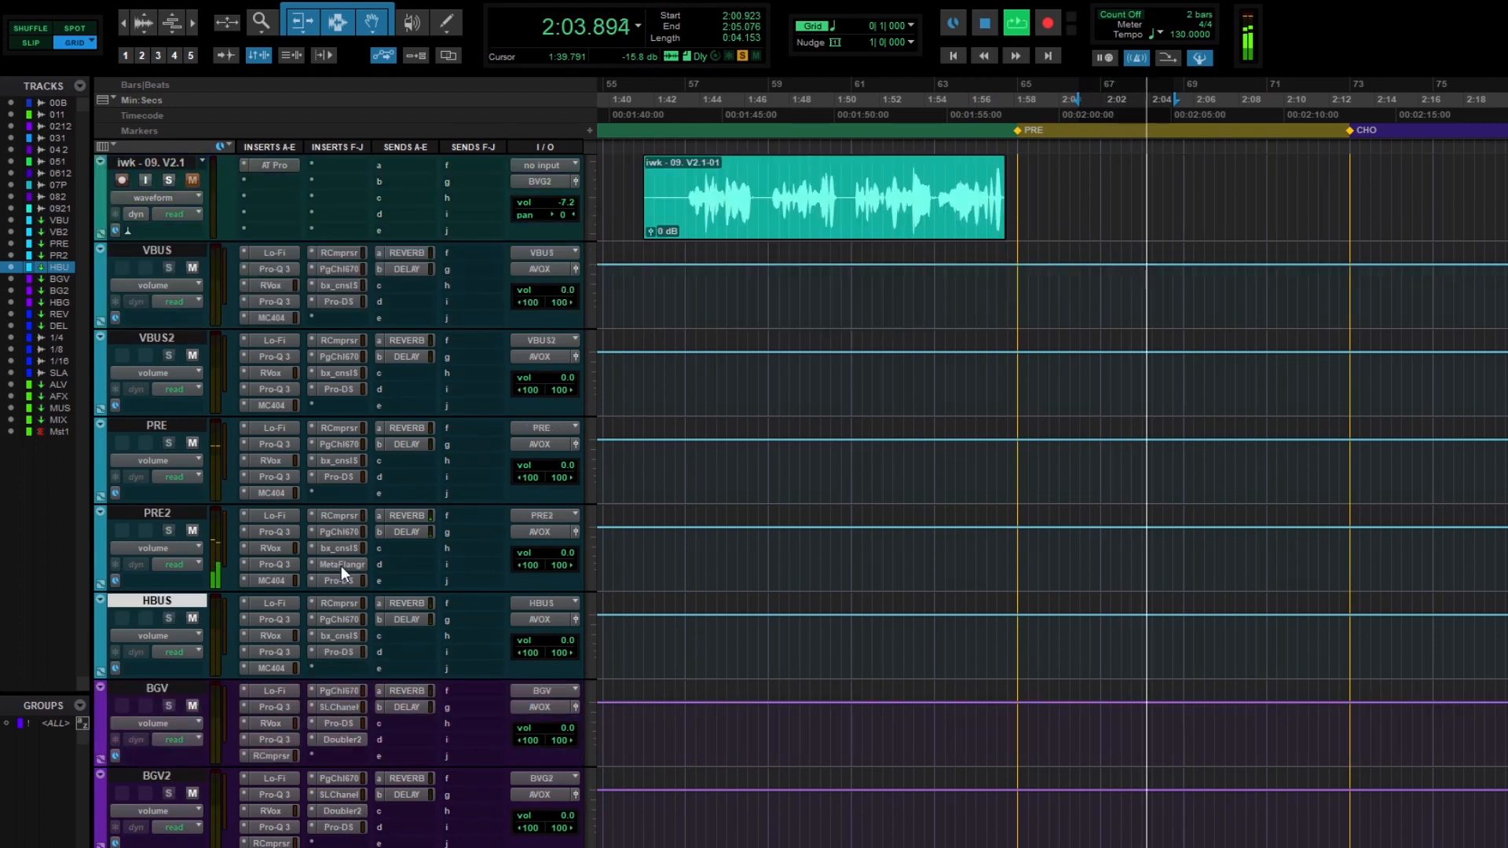
click(341, 565)
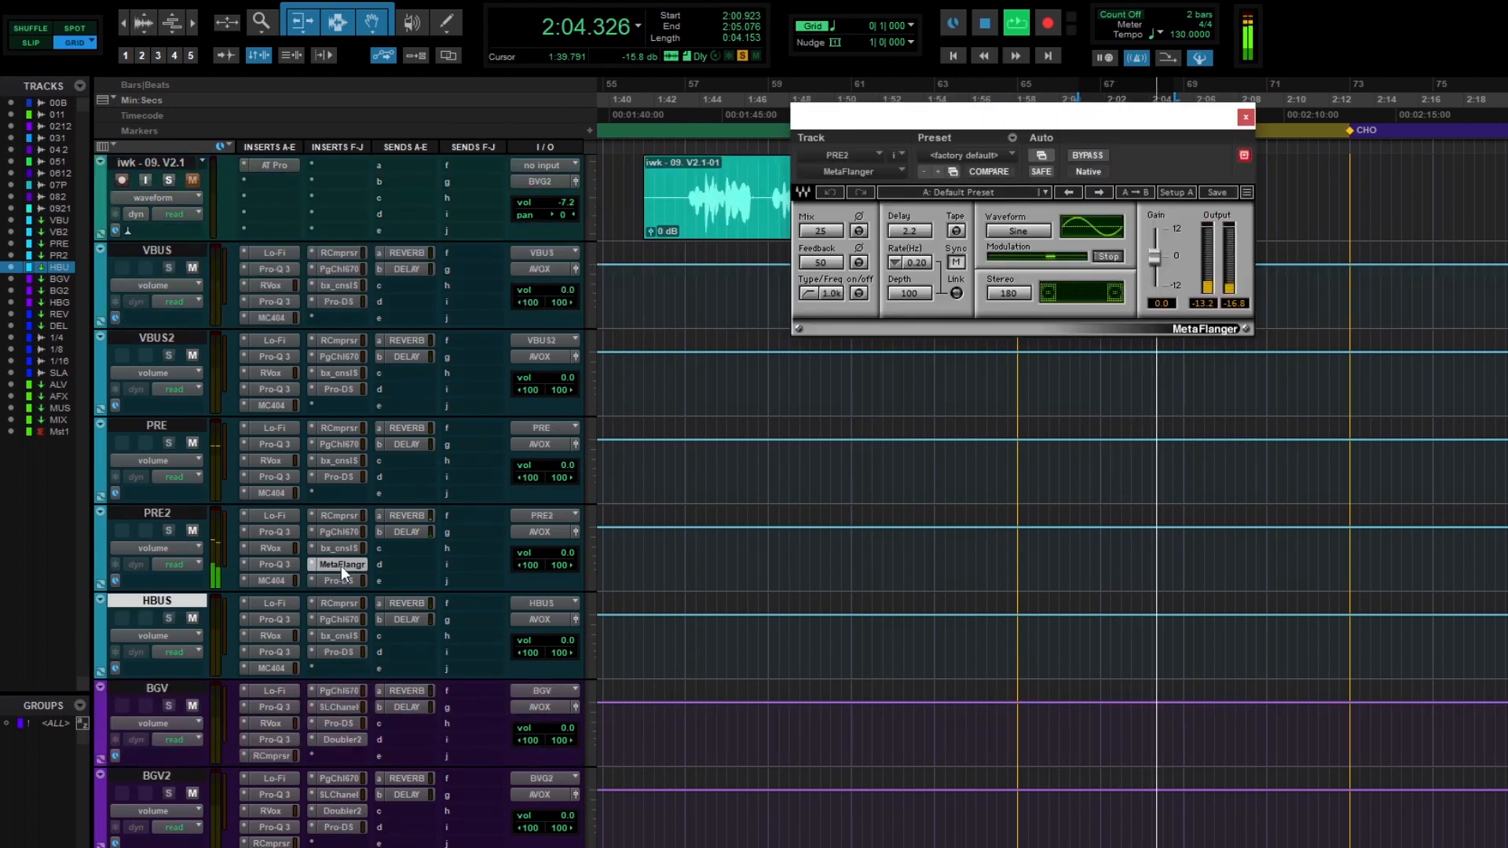
click(1090, 154)
click(1093, 153)
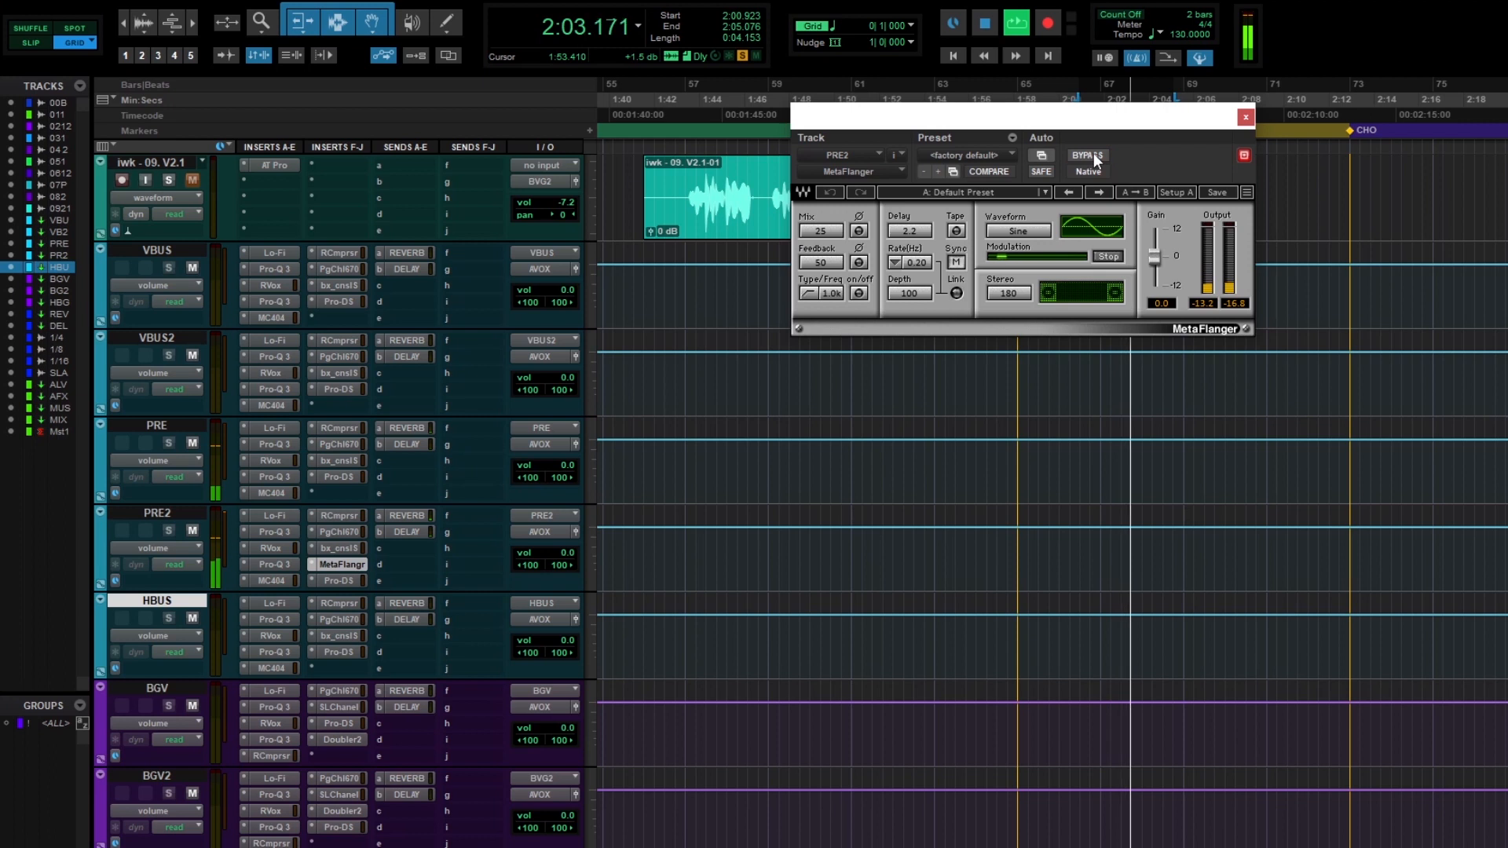
click(1250, 117)
- View the Pro-Q 3 low-cut curve and The God Particle's settings on the MIX bus
scroll(1222, 355, up, 10)
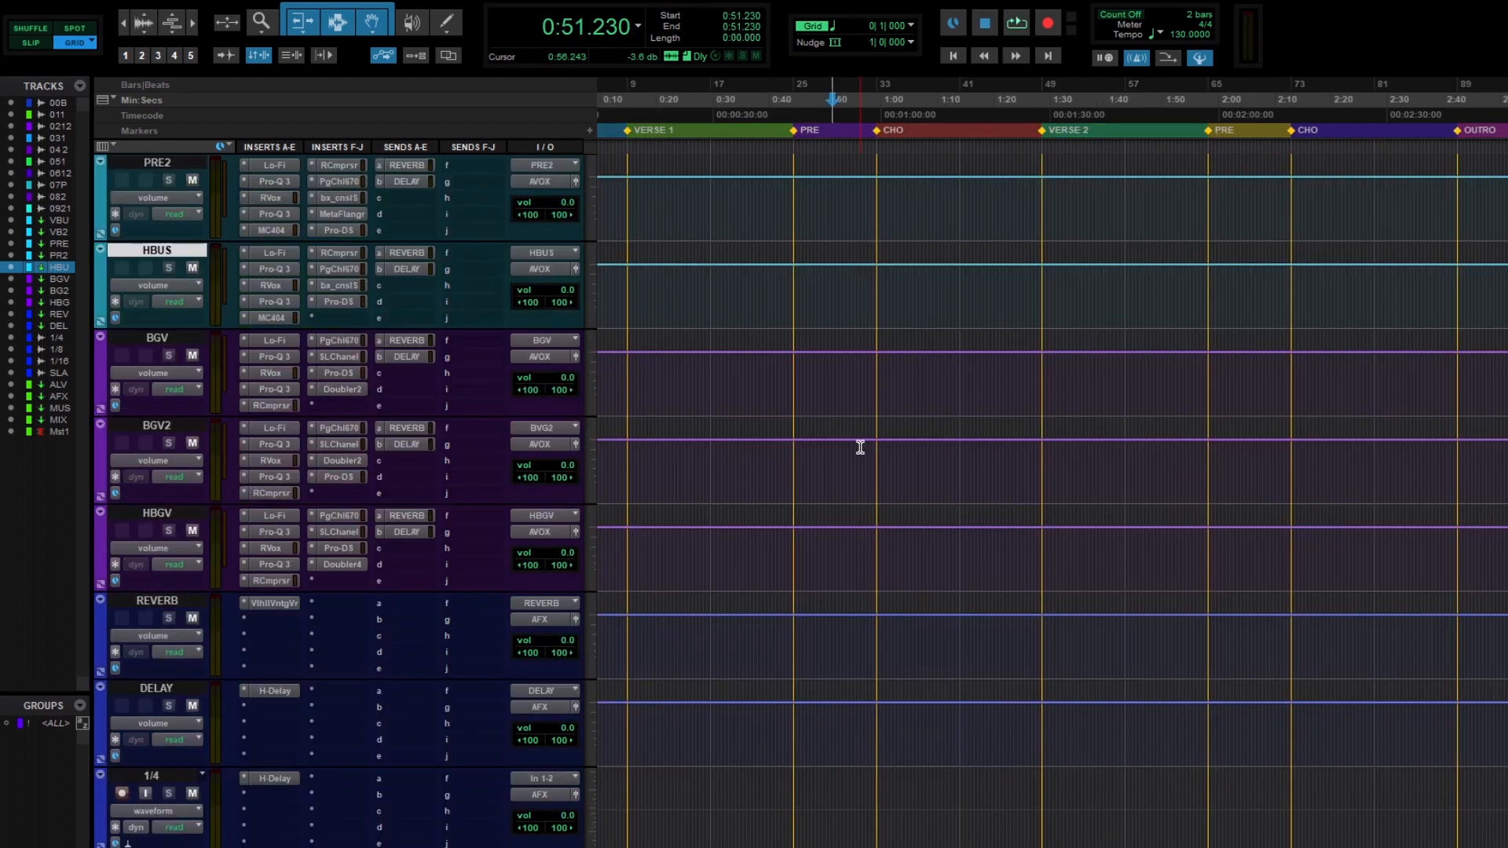
scroll(752, 414, down, 3)
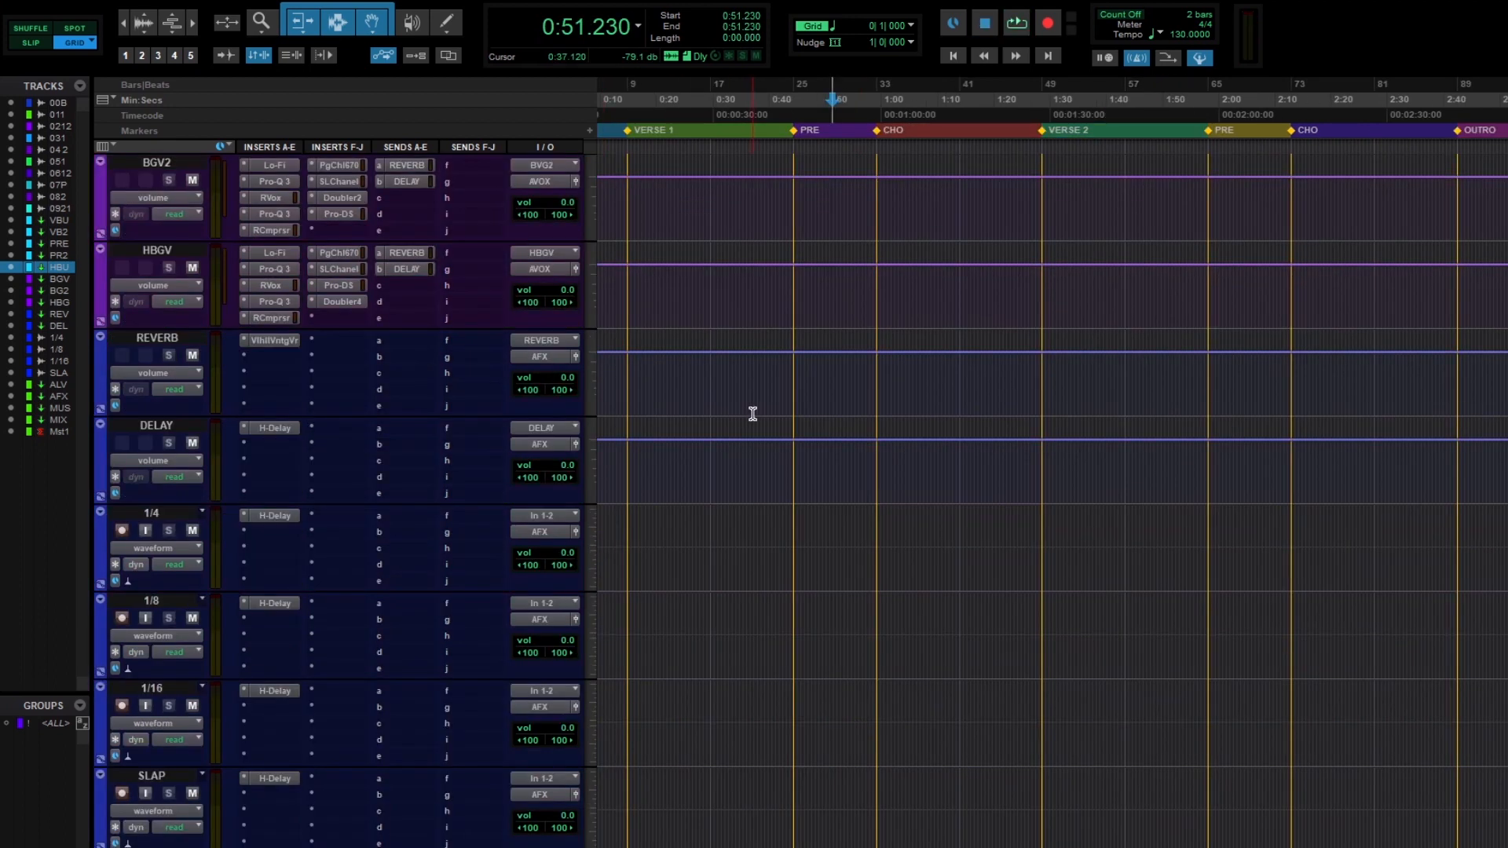
scroll(752, 416, down, 4)
scroll(752, 419, down, 2)
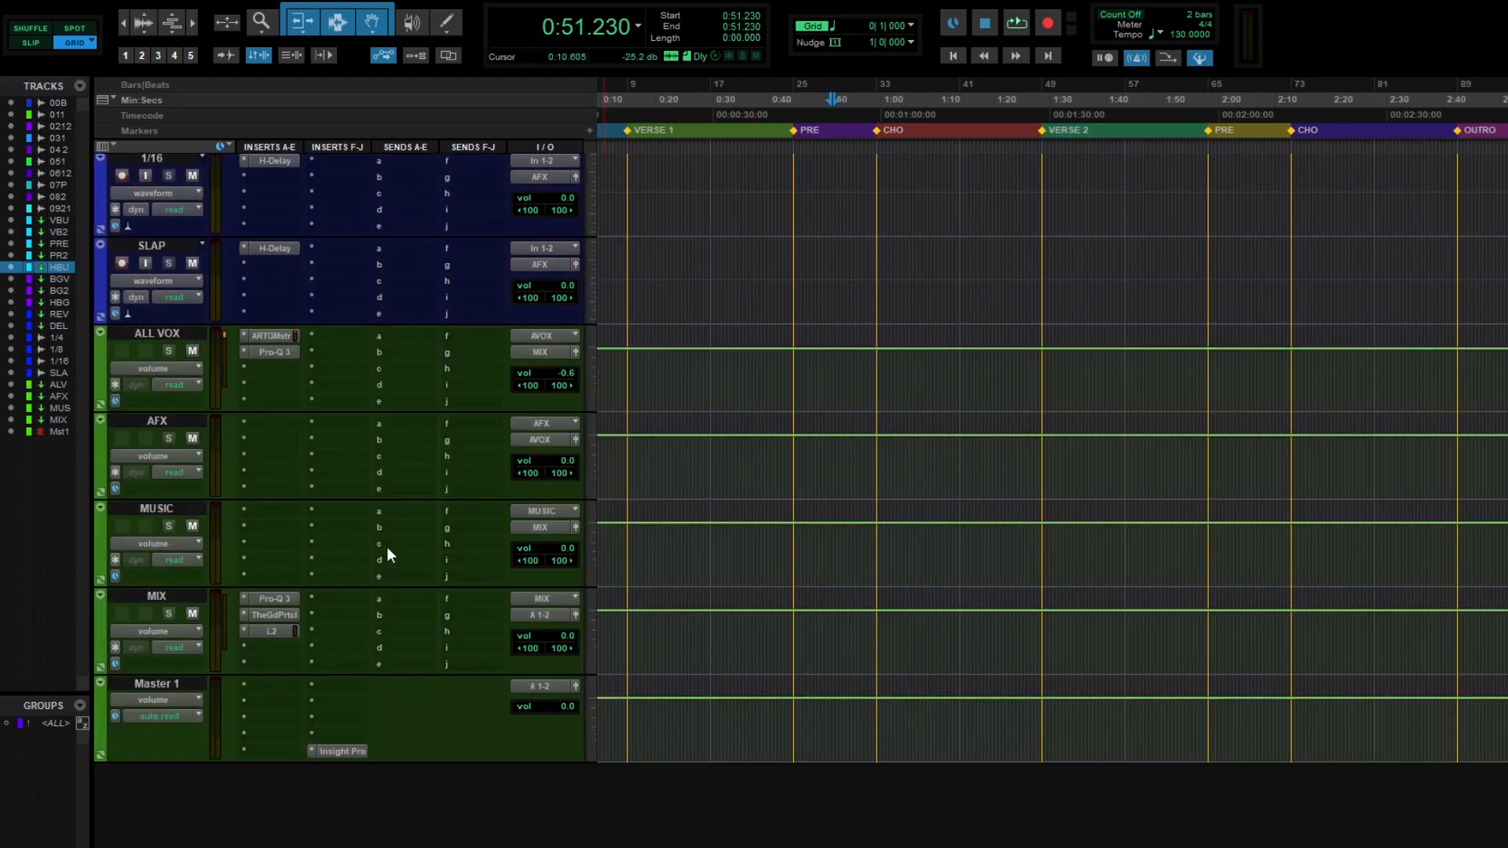
click(278, 598)
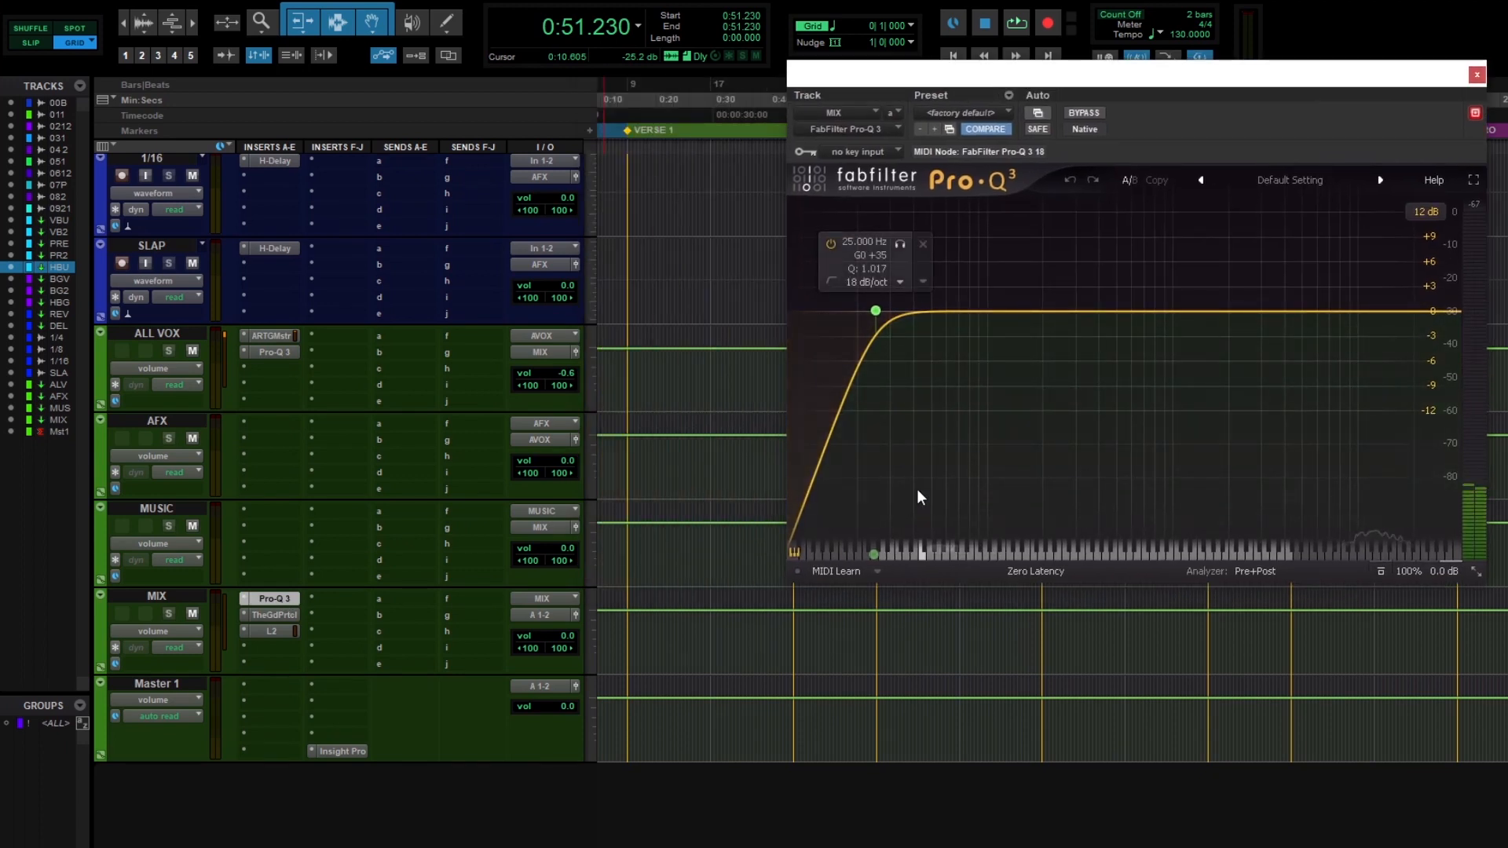
click(284, 615)
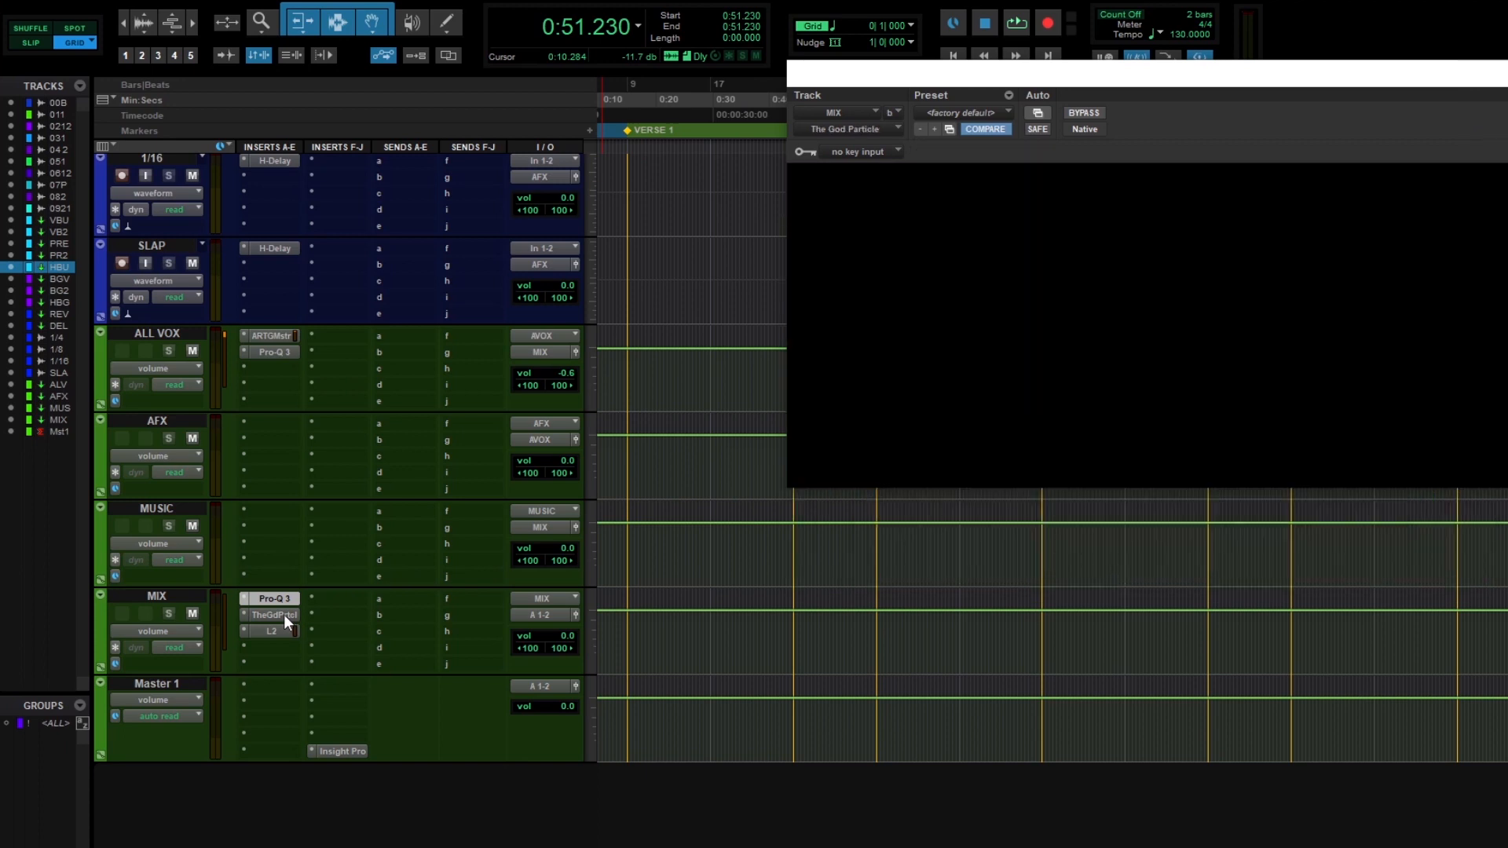
drag(1058, 79, 796, 111)
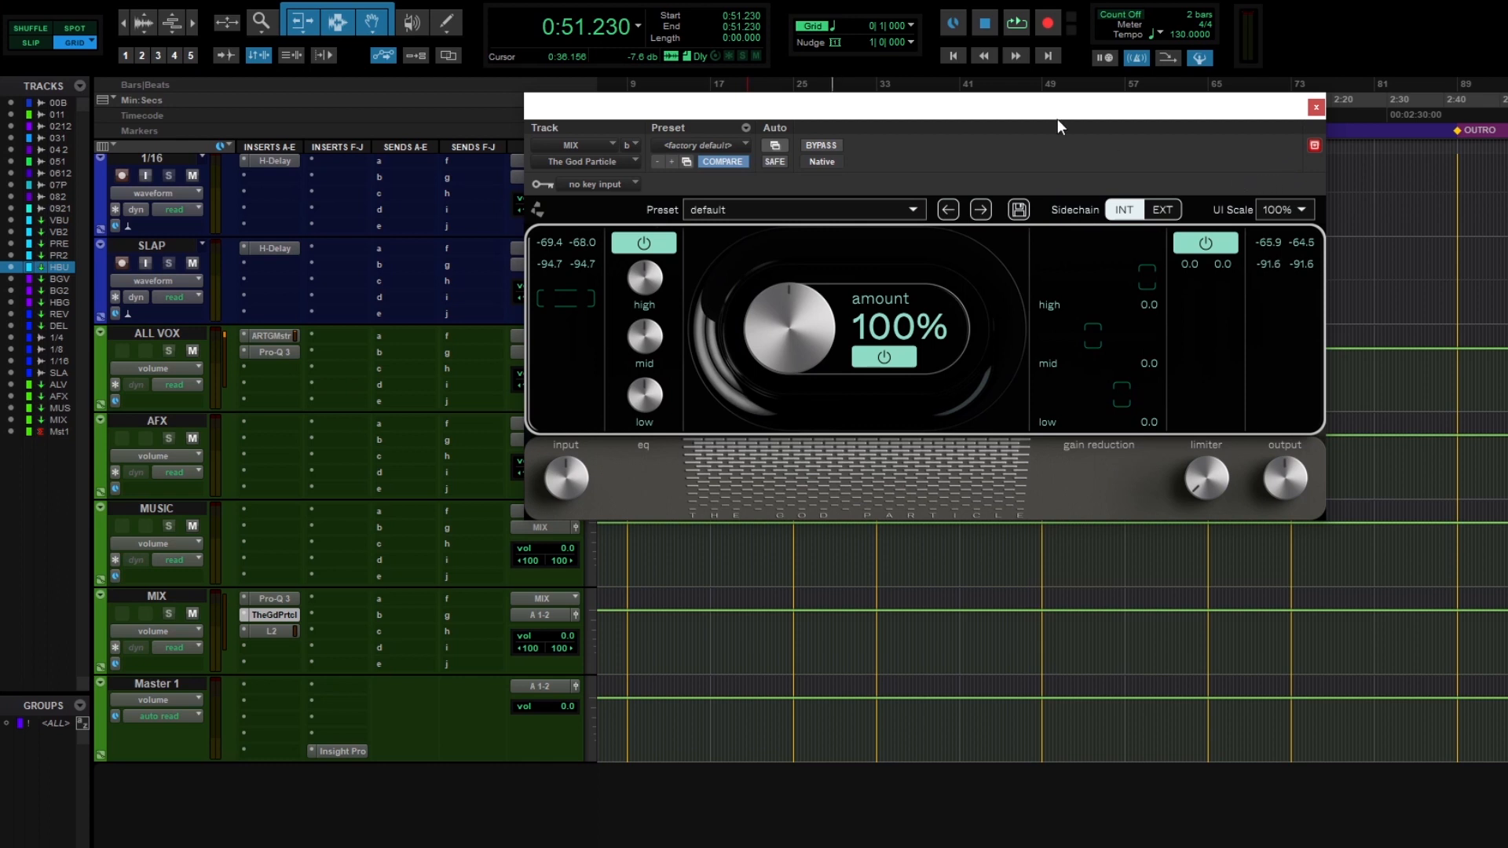
- Play the song from 0:51.230 and inspect The God Particle's gain reduction and its high and mid EQ controls
key(space)
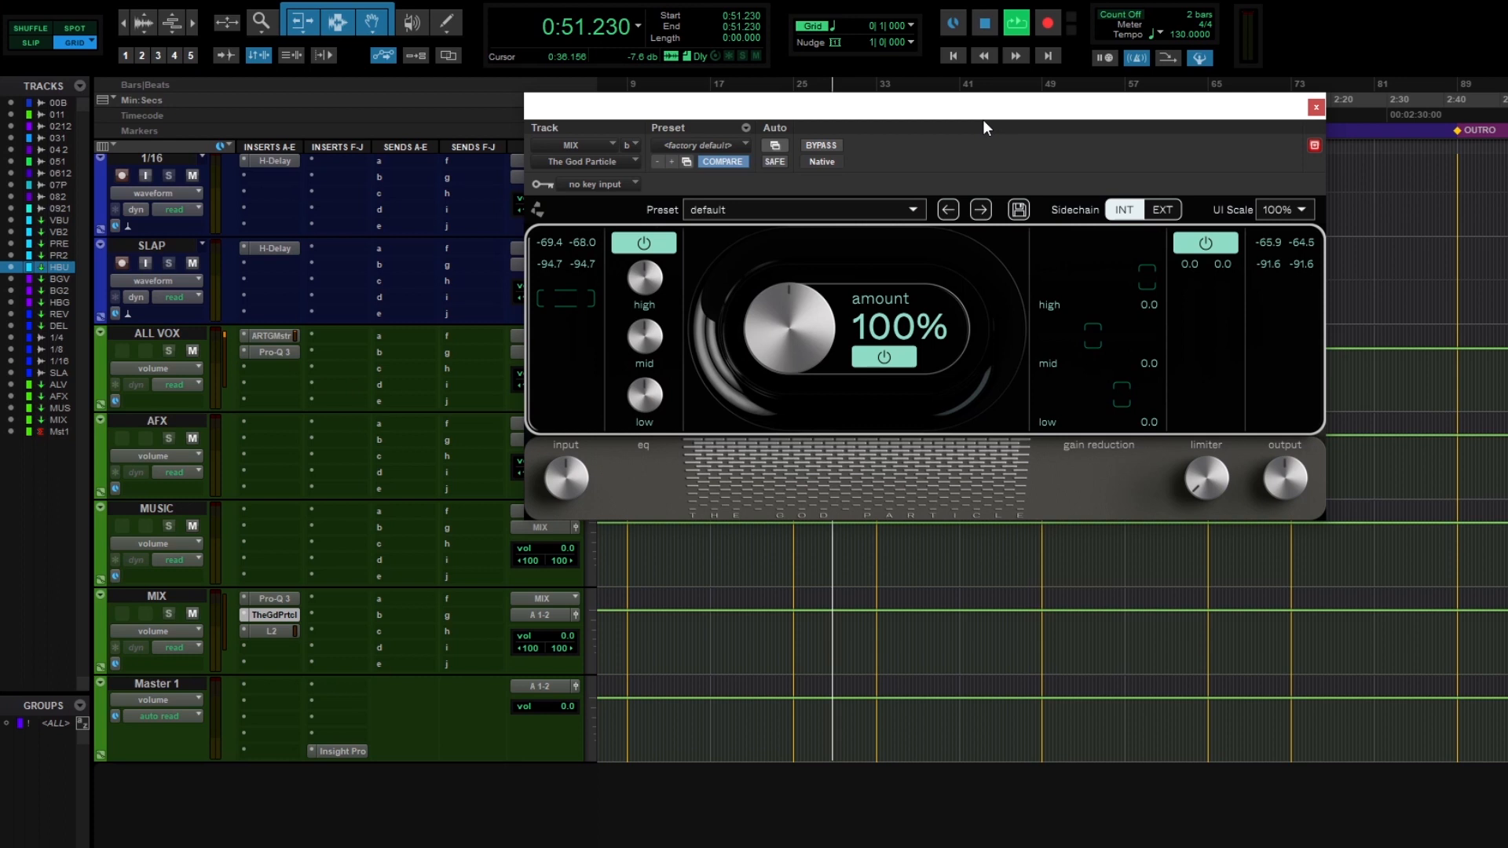
drag(906, 114, 957, 174)
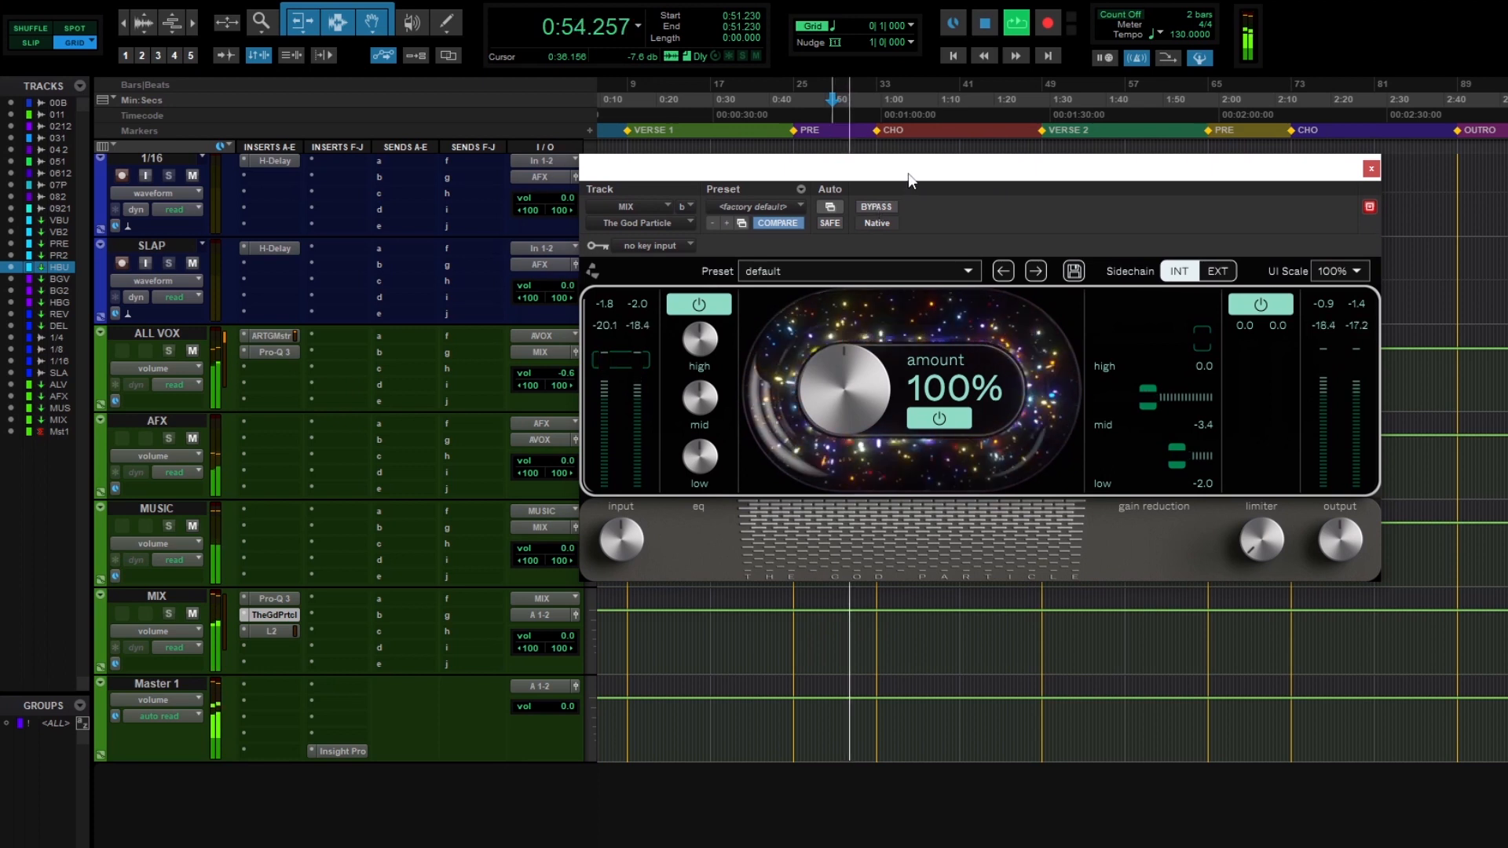
drag(907, 173, 932, 198)
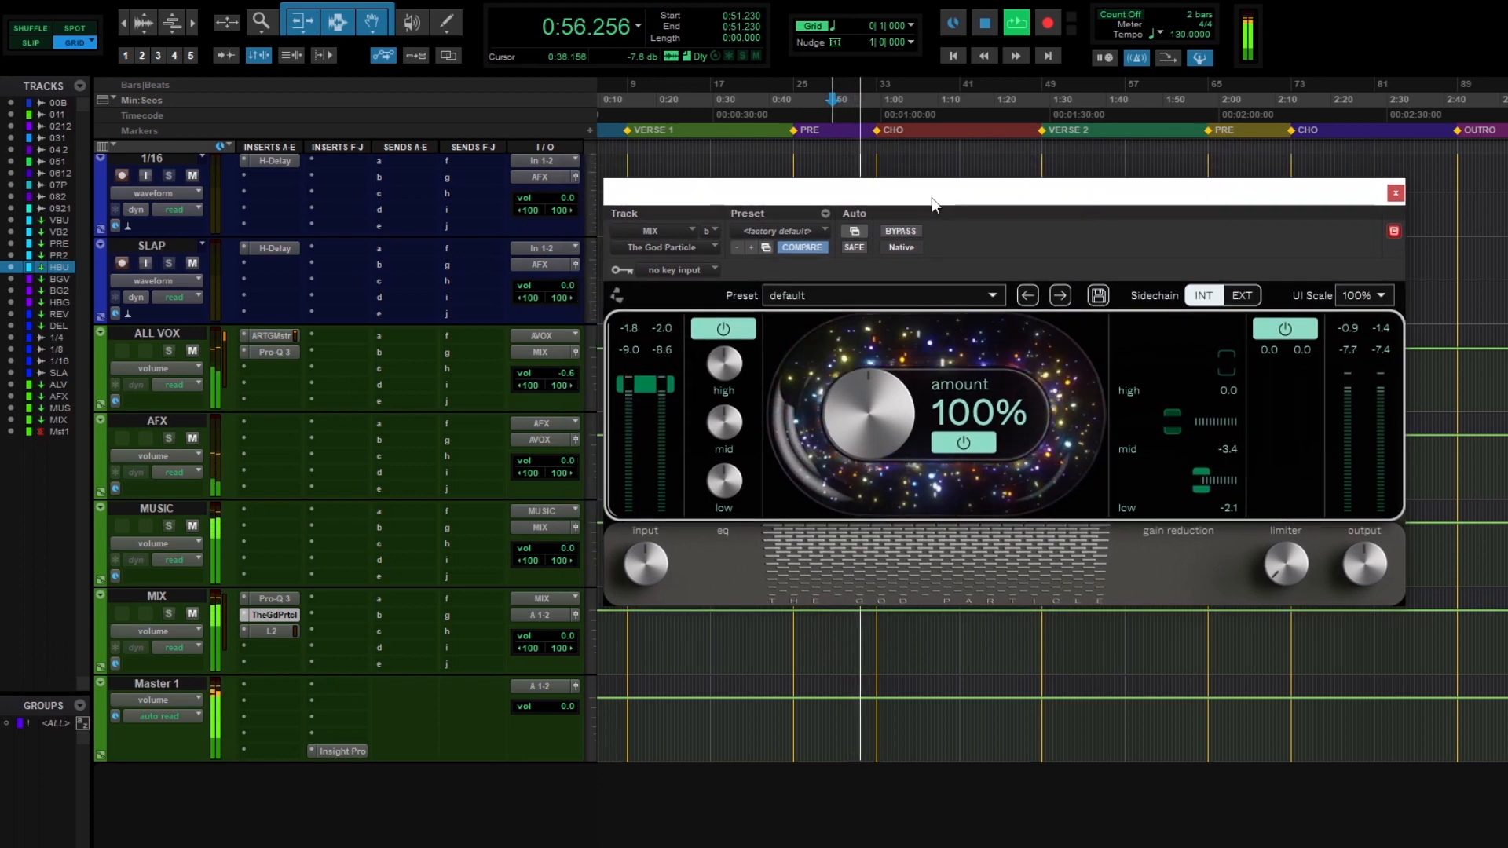
drag(932, 199, 966, 205)
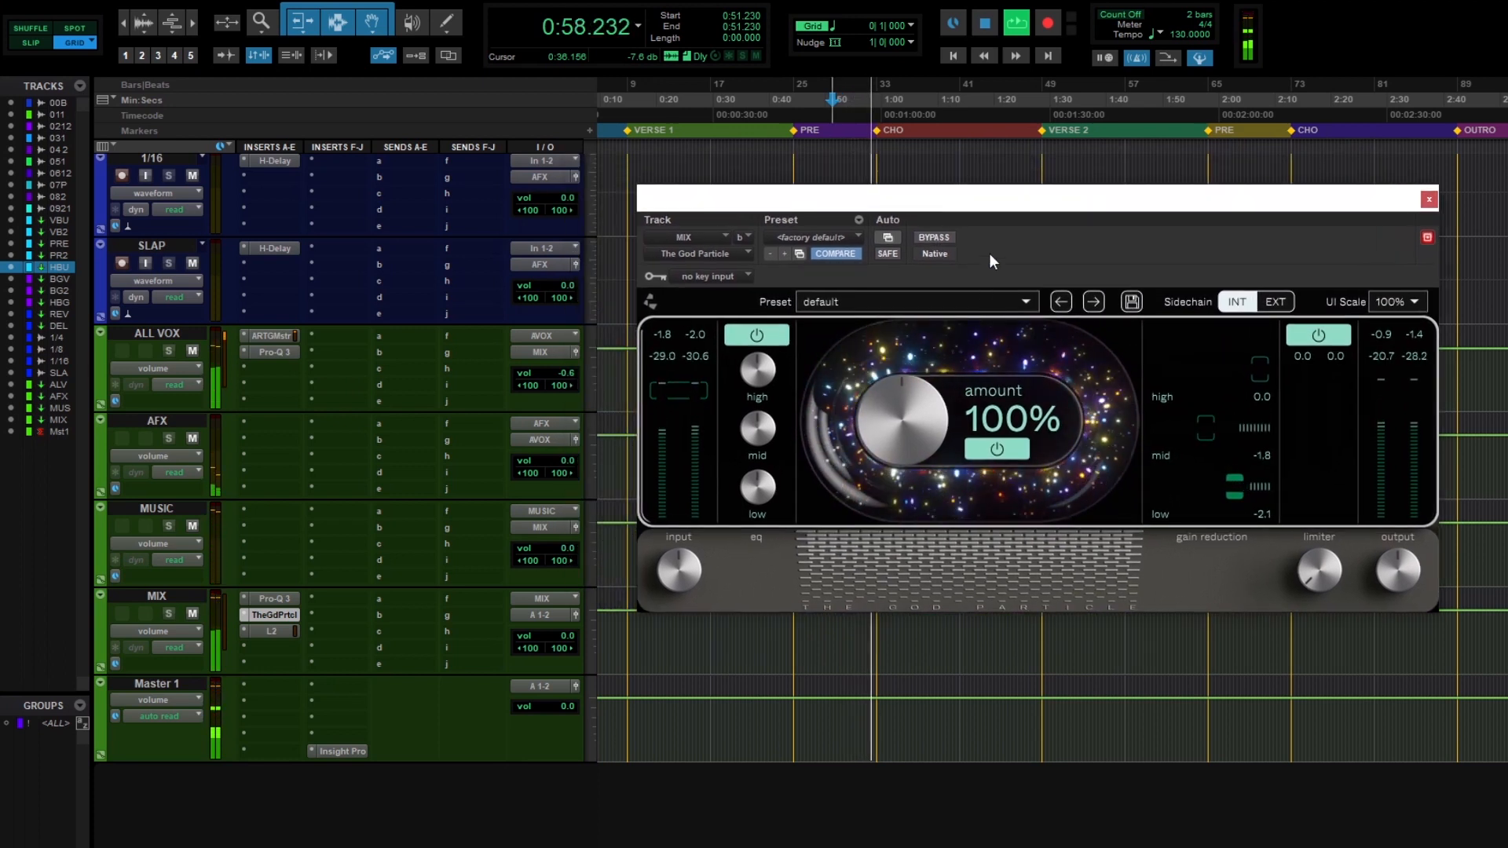
mouse_move(775, 376)
mouse_move(774, 372)
mouse_down()
mouse_move(771, 289)
mouse_move(776, 350)
mouse_up()
mouse_move(759, 429)
mouse_down()
mouse_move(758, 337)
mouse_move(757, 416)
mouse_up()
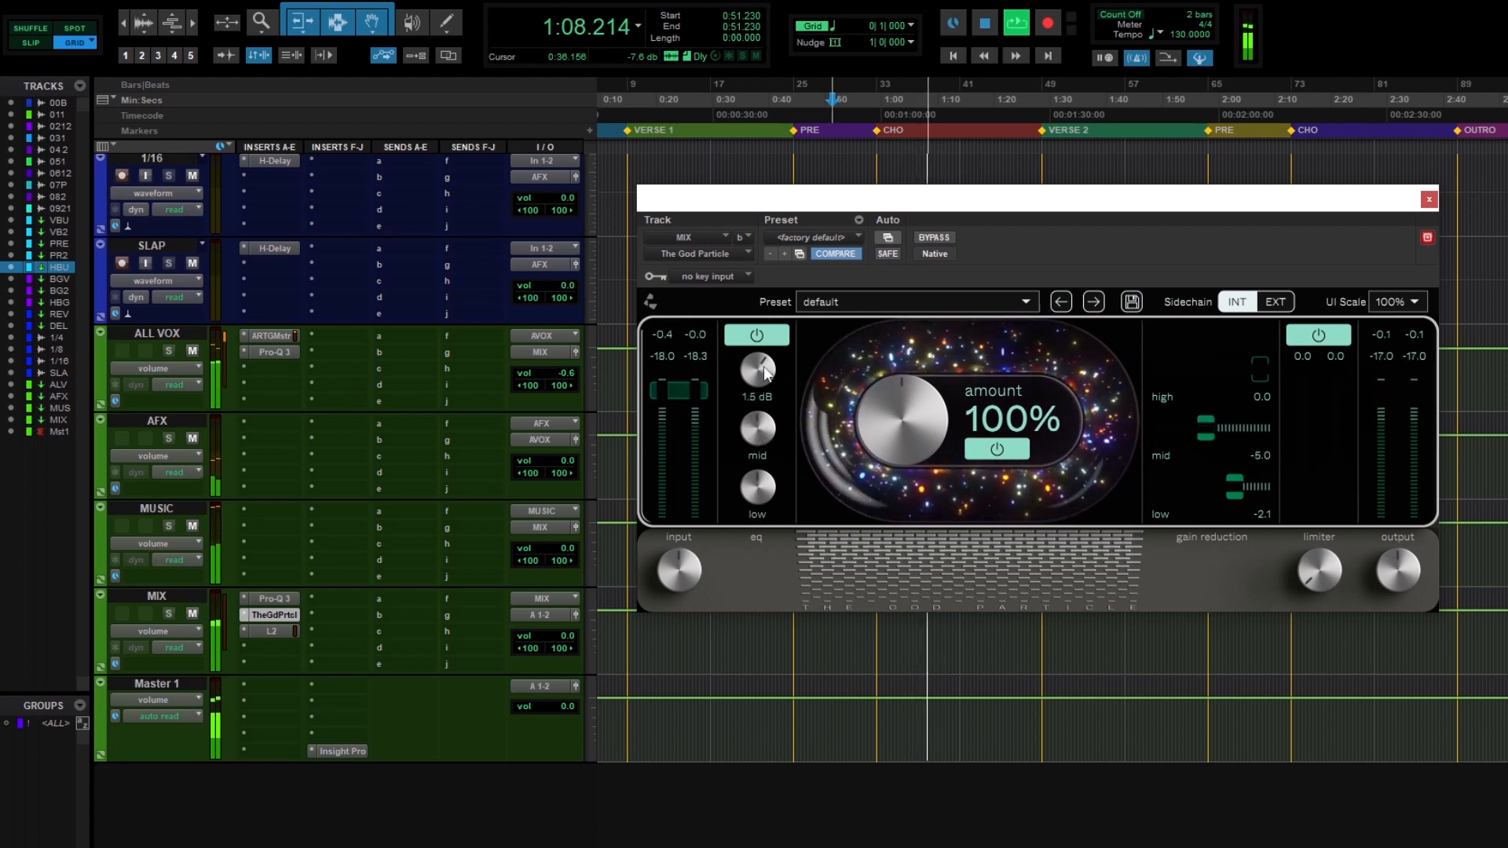
drag(1086, 242, 1063, 219)
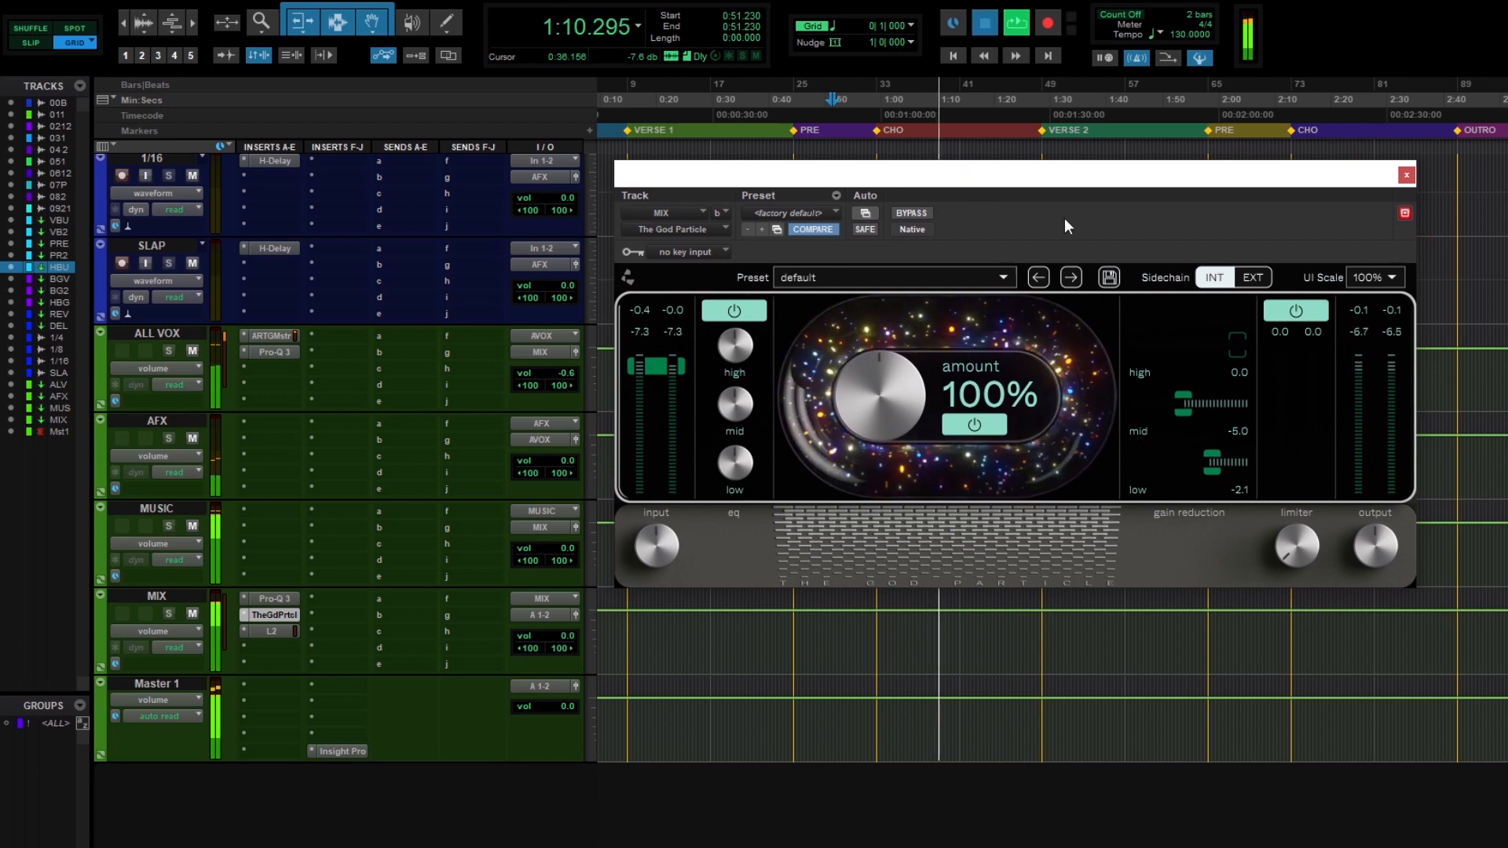
- Stop playback, close The God Particle, and view the L2 limiter's settings on the MIX bus before closing it
key(space)
click(1406, 176)
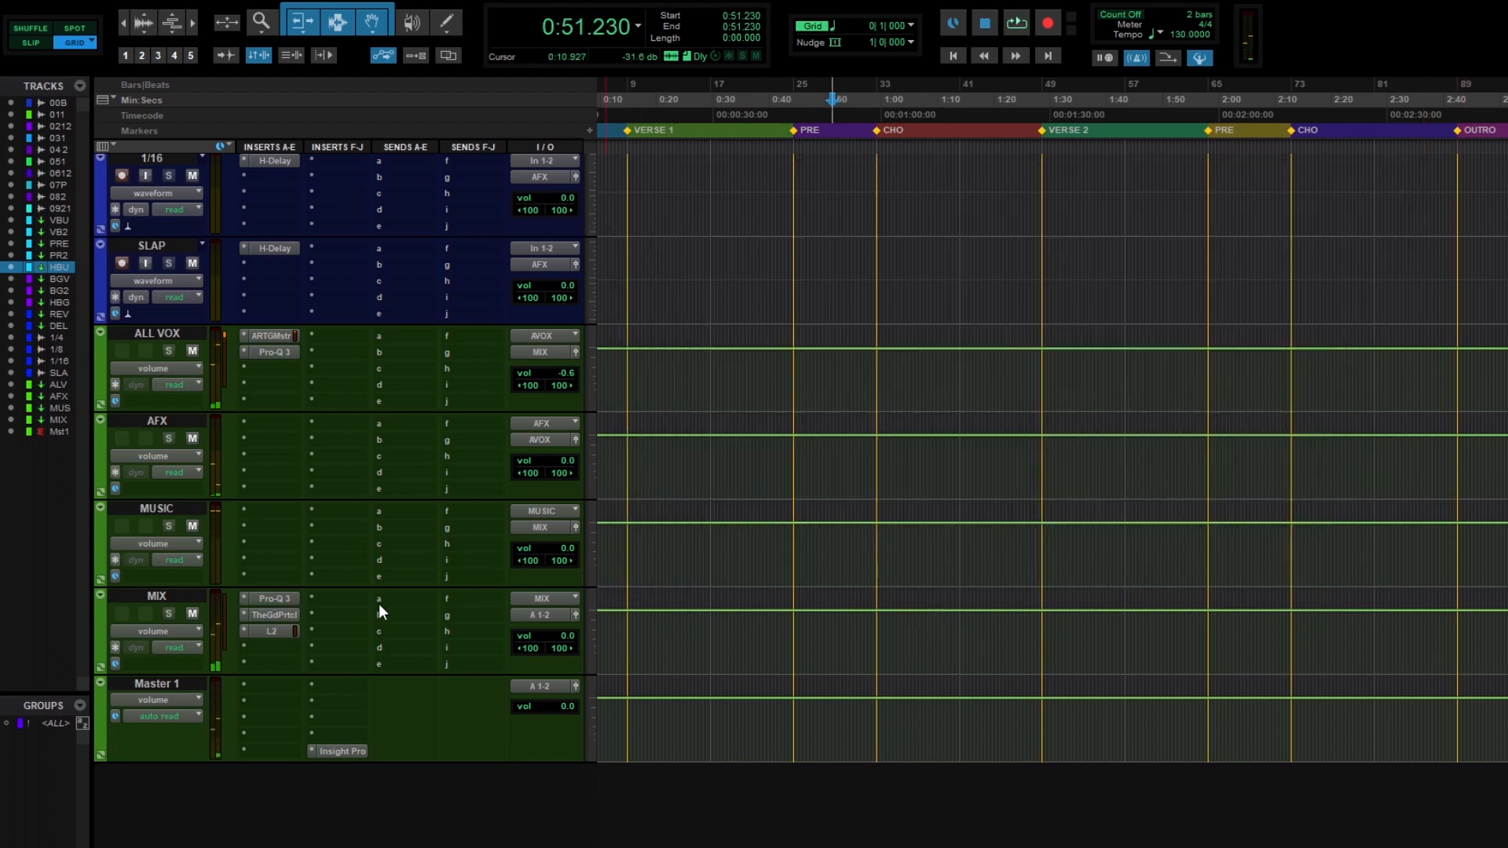
click(276, 631)
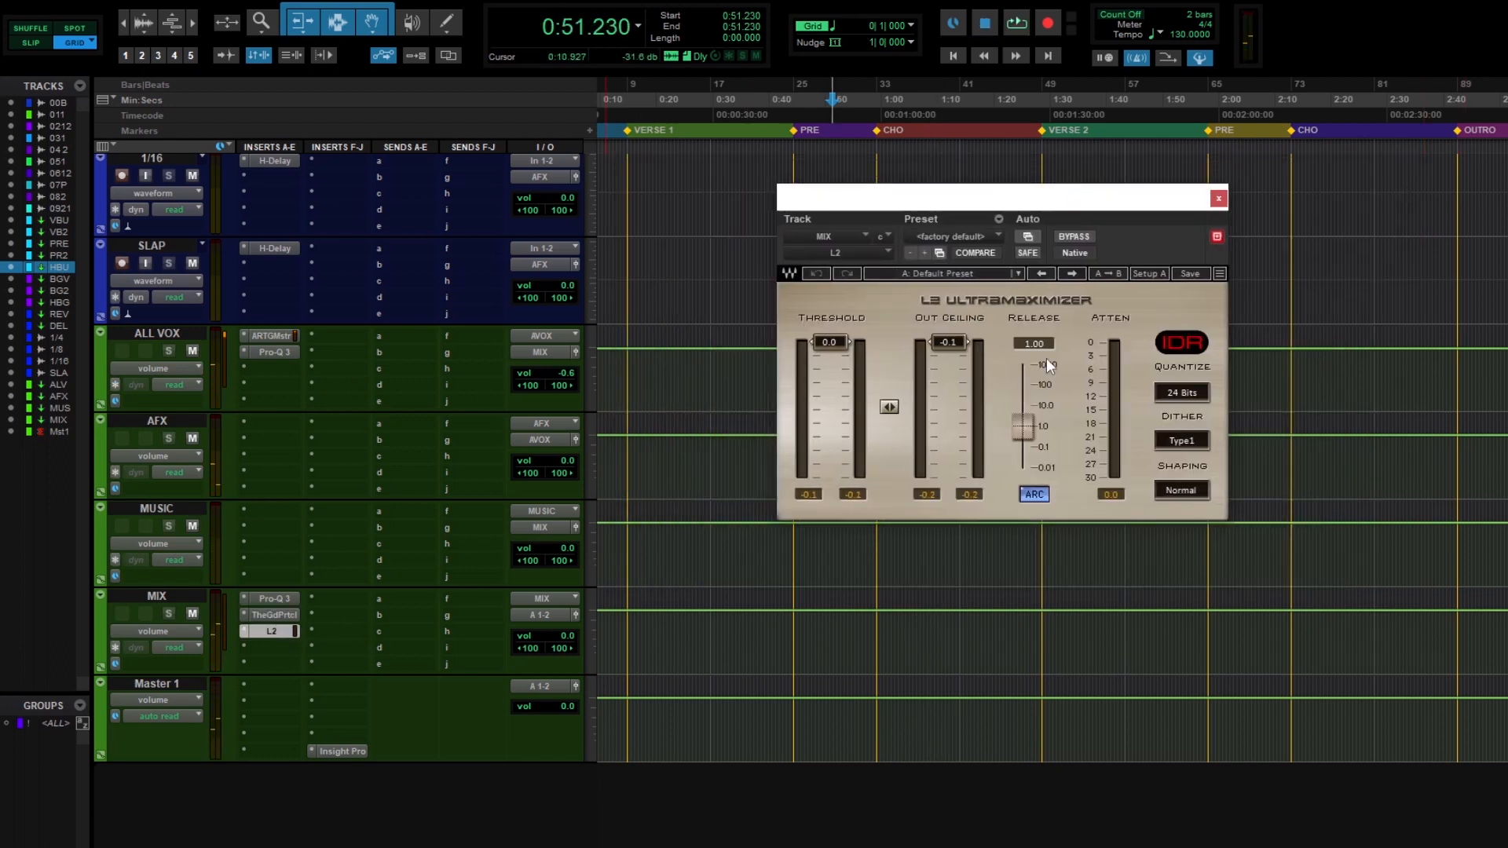
click(1218, 198)
- Play the mix from 0:50.769 and inspect the Lo-Fi and first Pro-Q 3 settings on the HBUS bus, closing each plug-in
scroll(986, 334, up, 15)
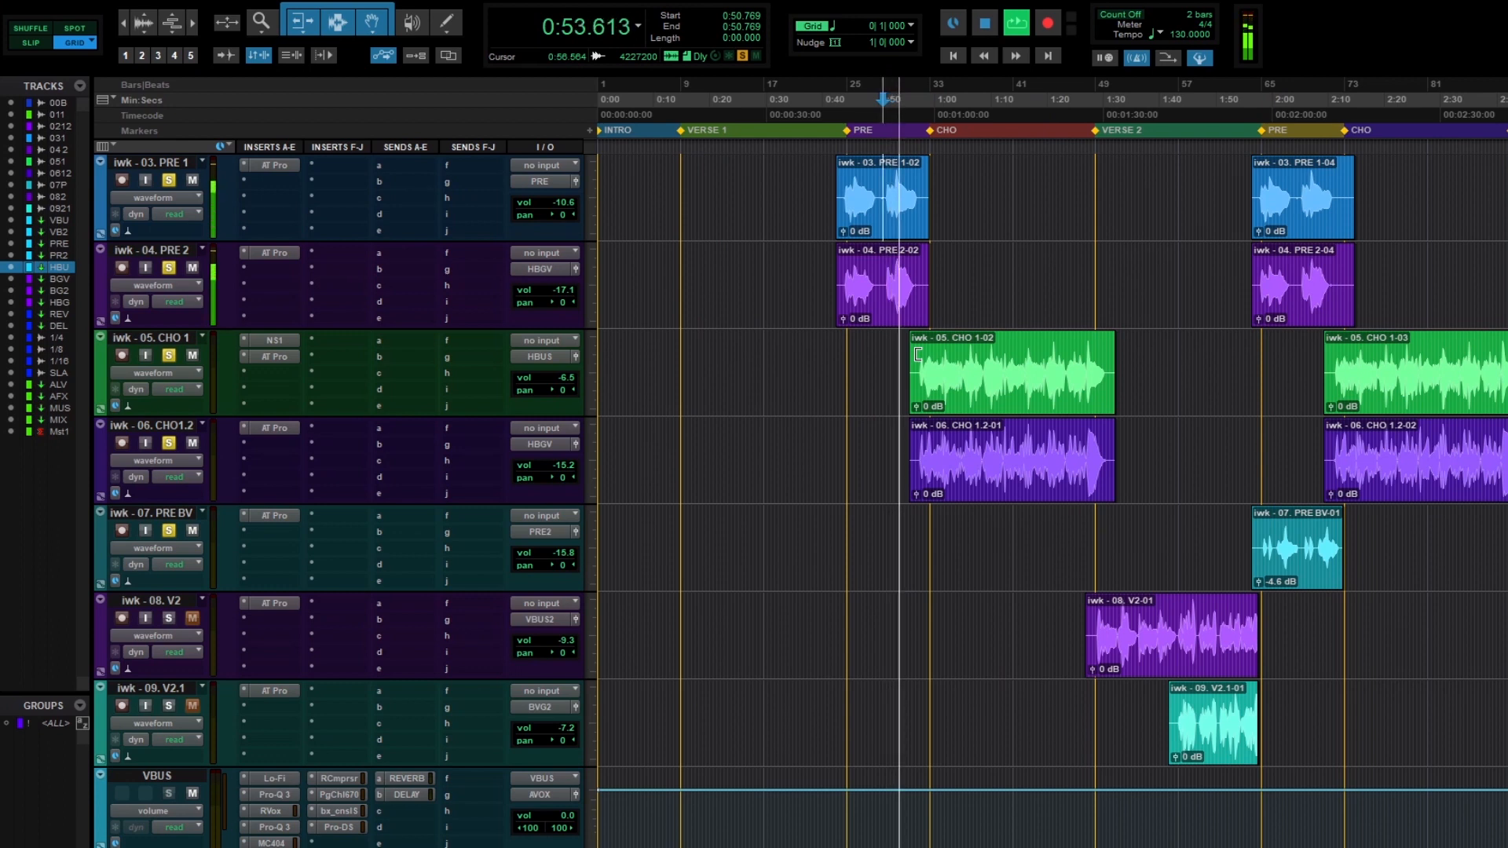
scroll(917, 354, up, 3)
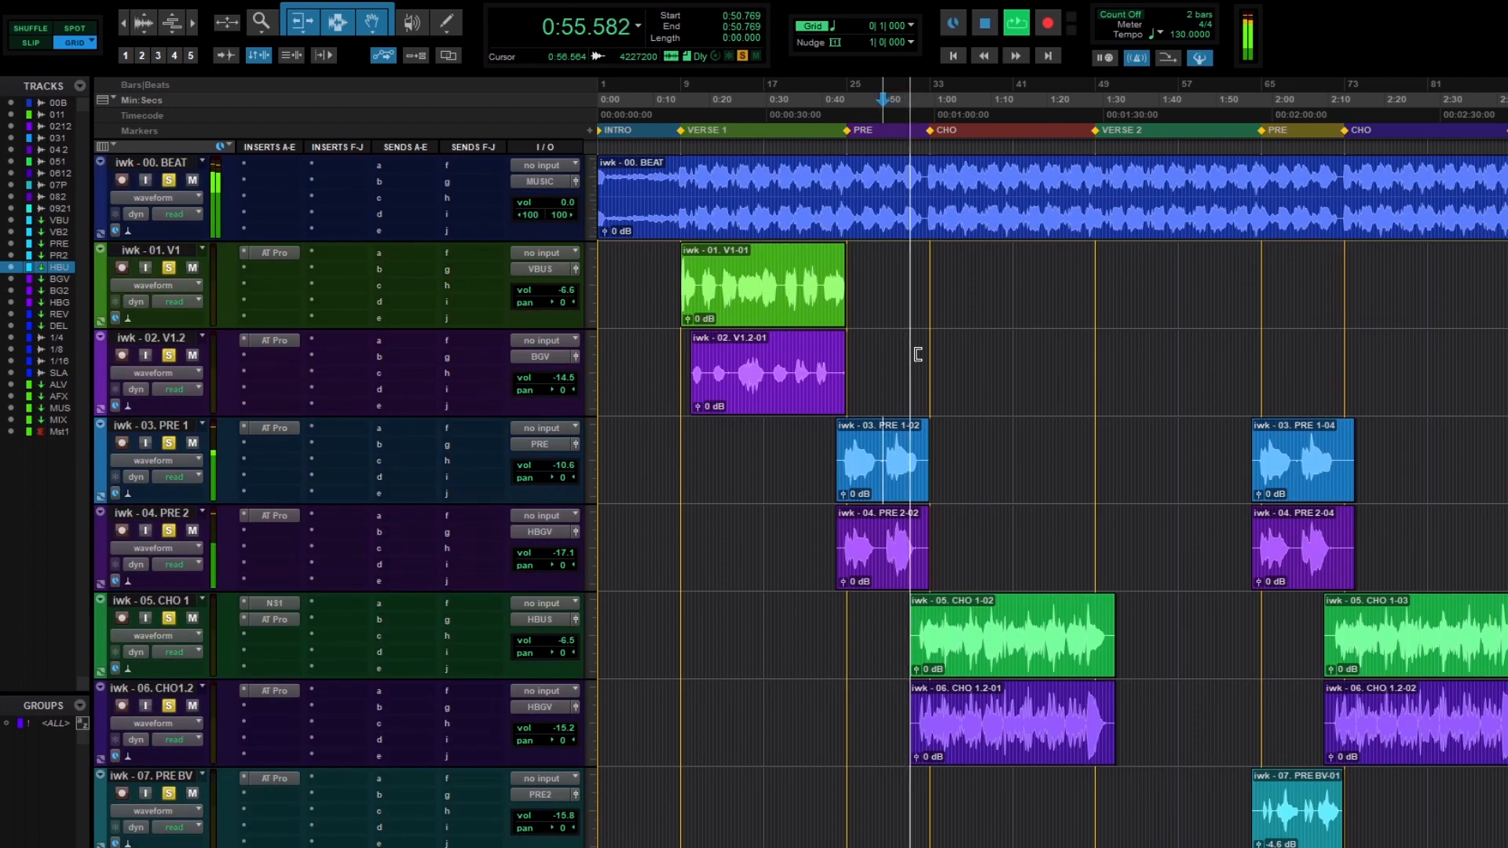
scroll(994, 349, down, 4)
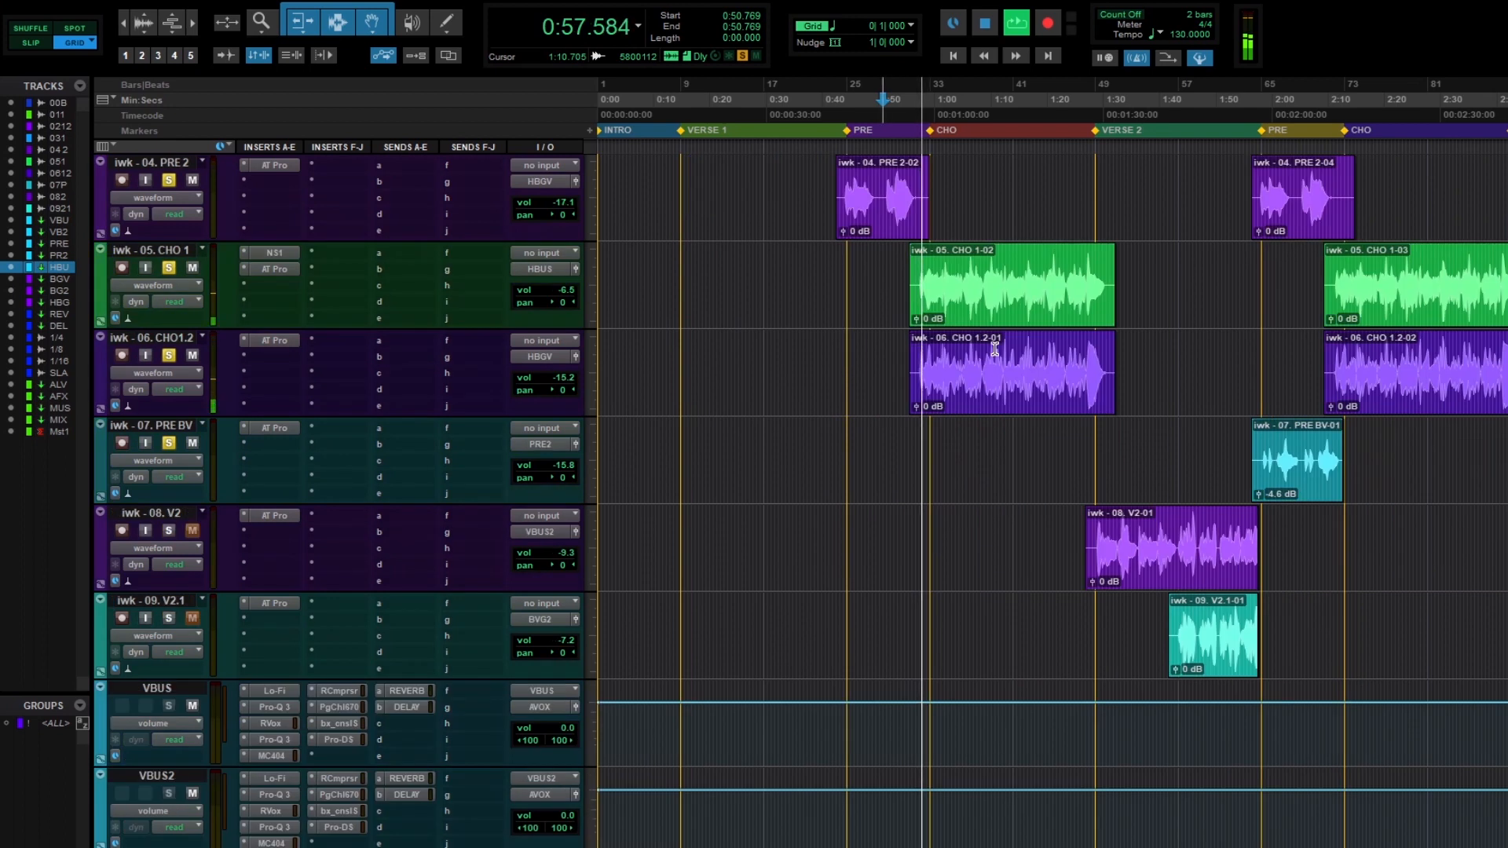
scroll(994, 349, down, 9)
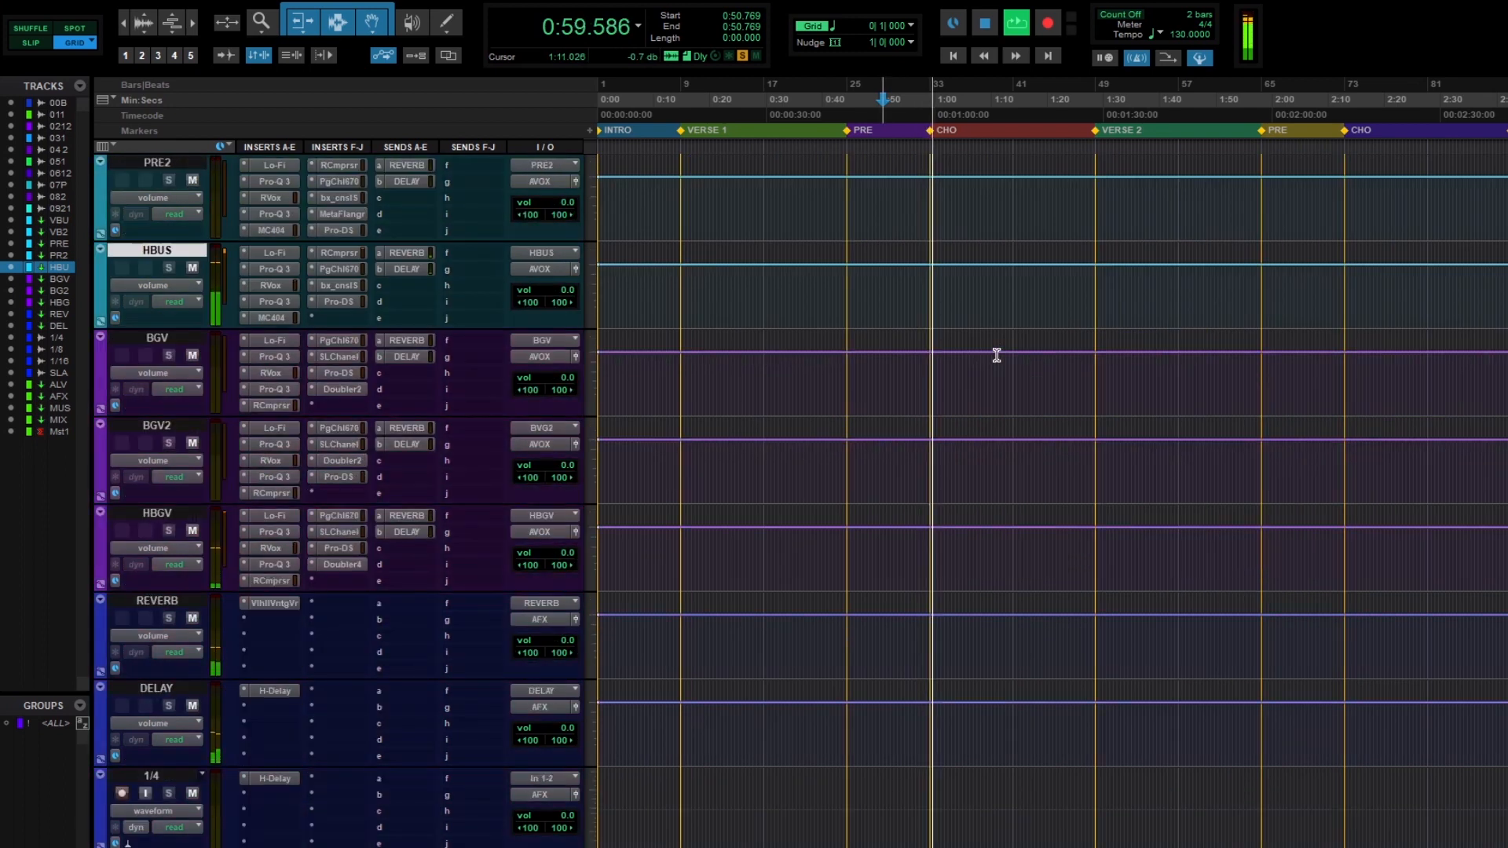
scroll(996, 355, up, 1)
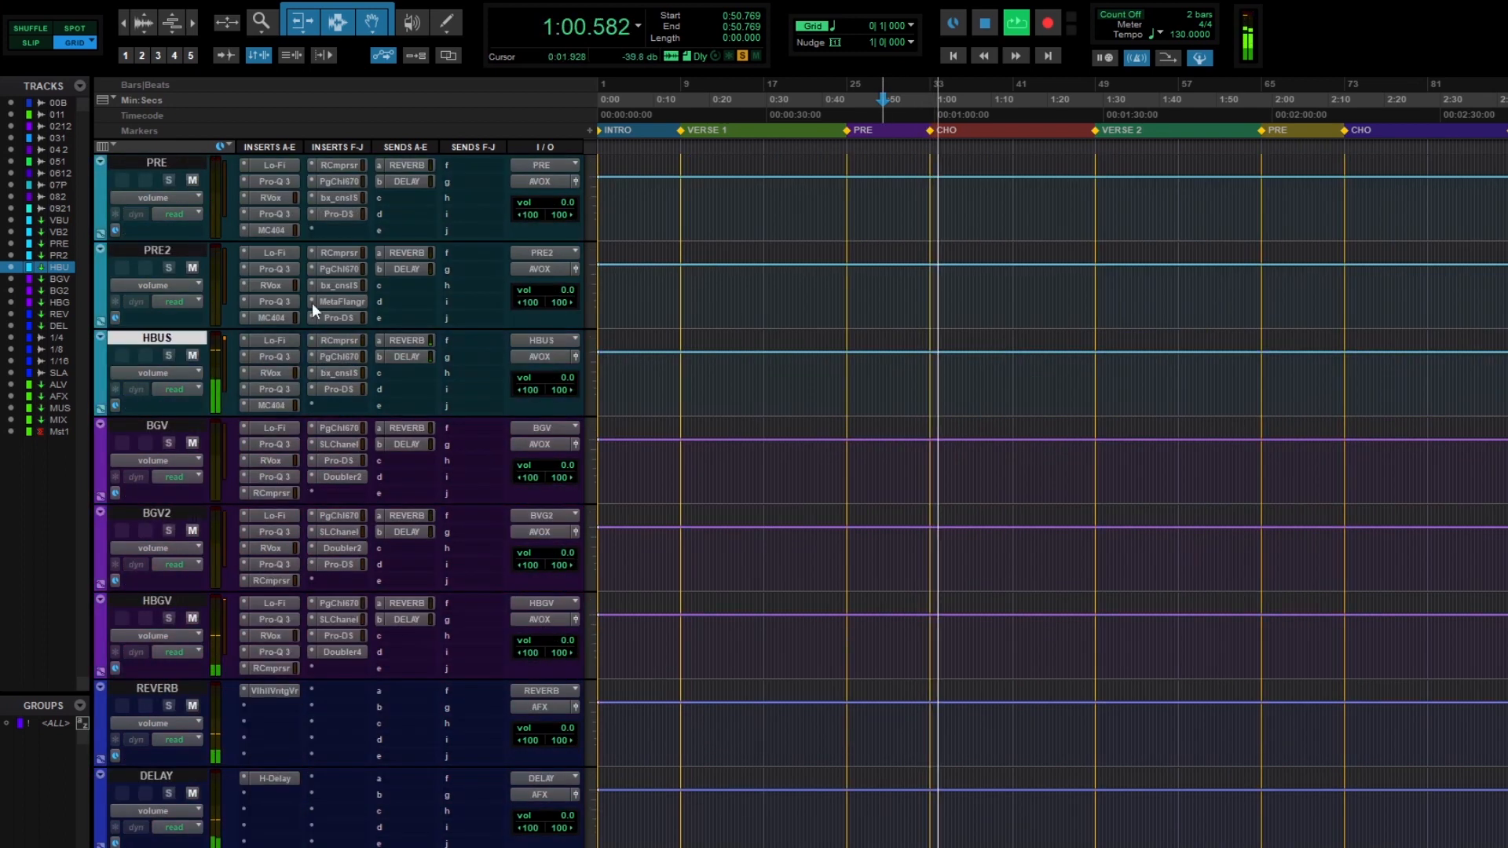
click(271, 342)
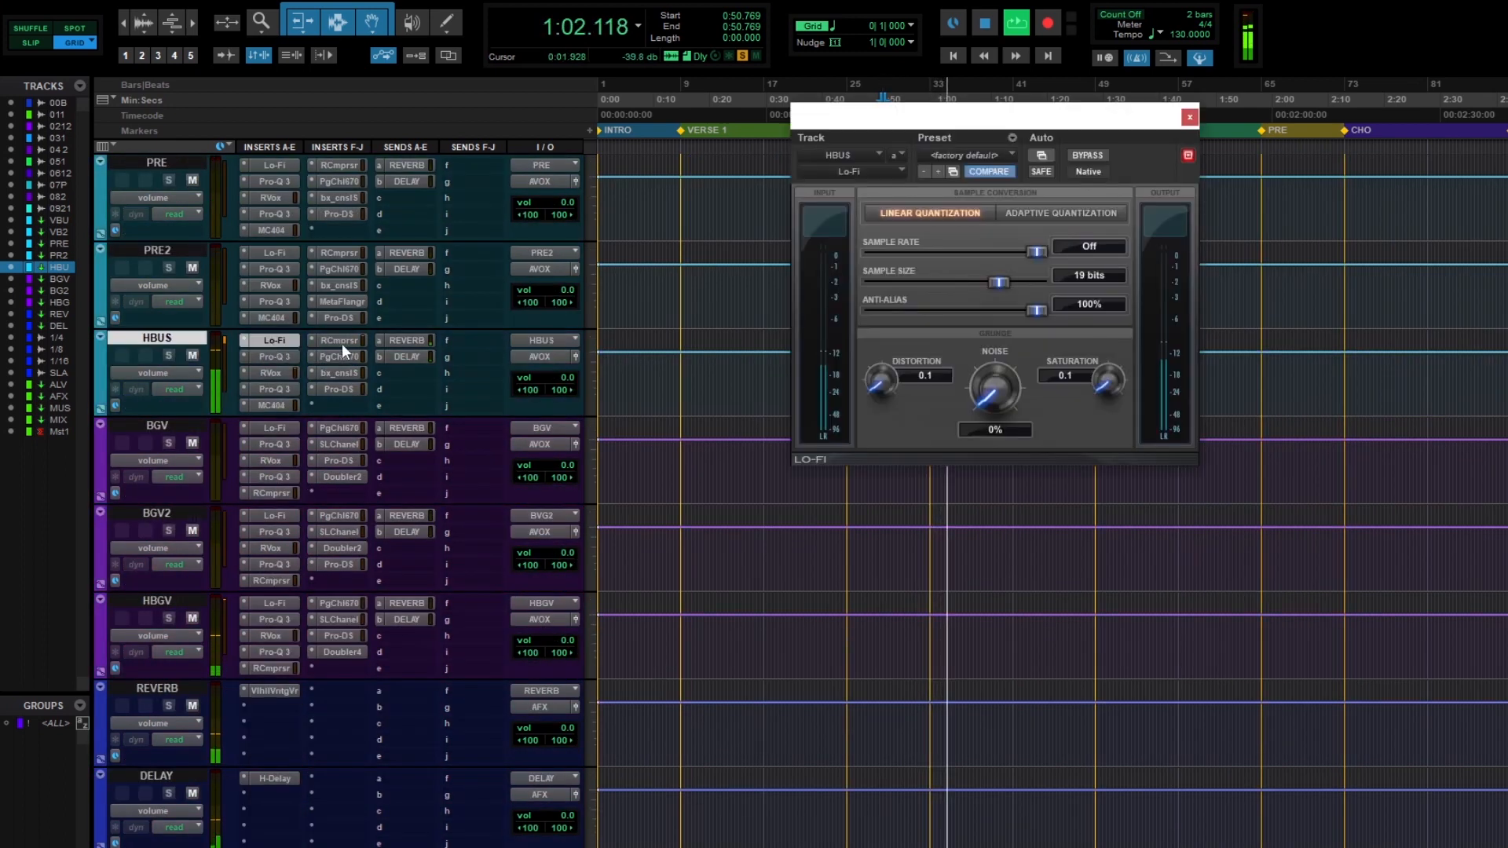
click(1189, 117)
click(279, 357)
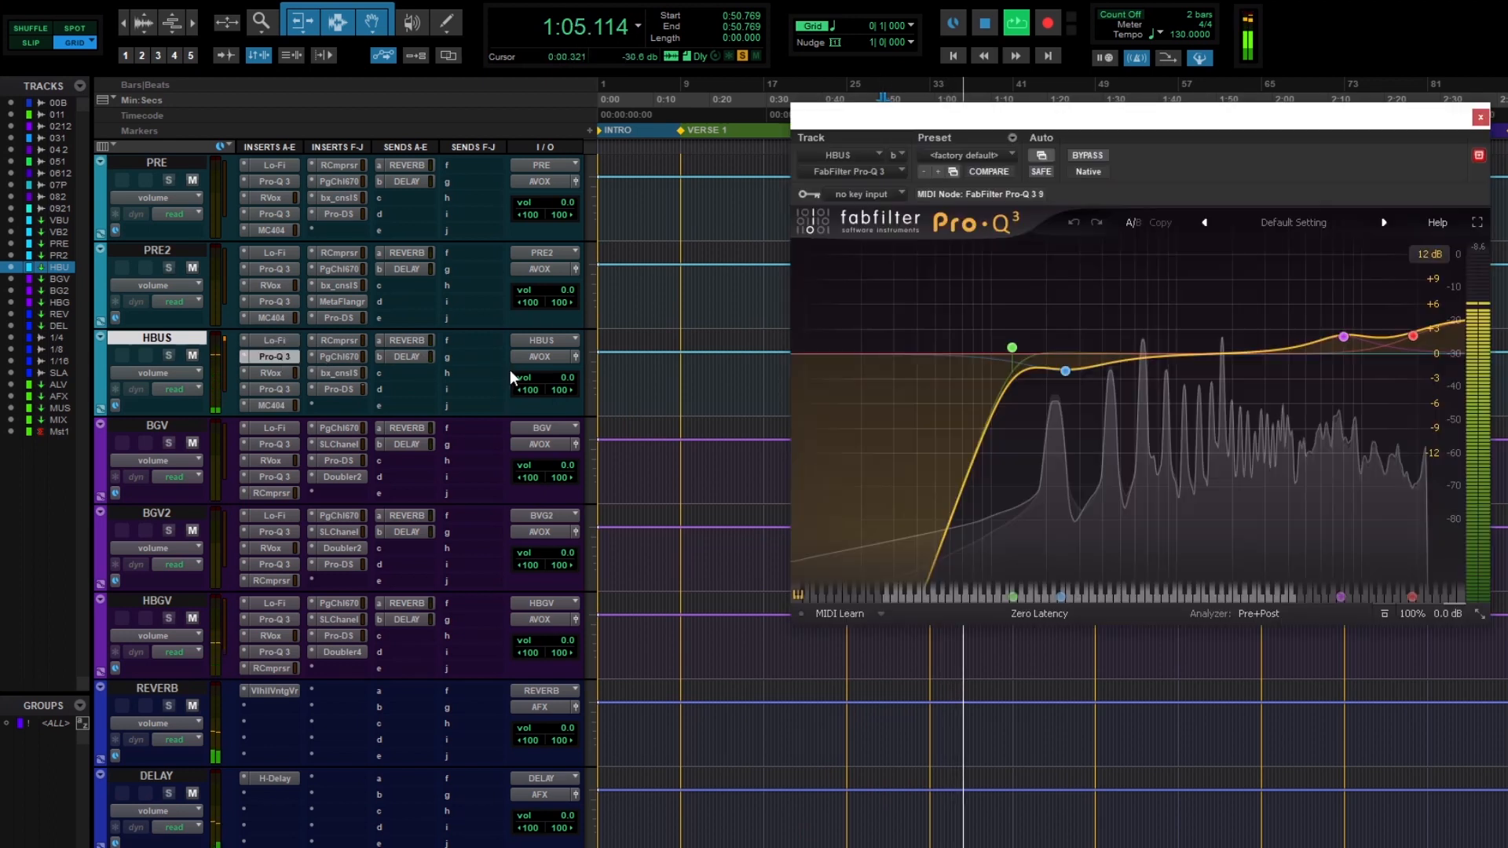
drag(1052, 117, 943, 124)
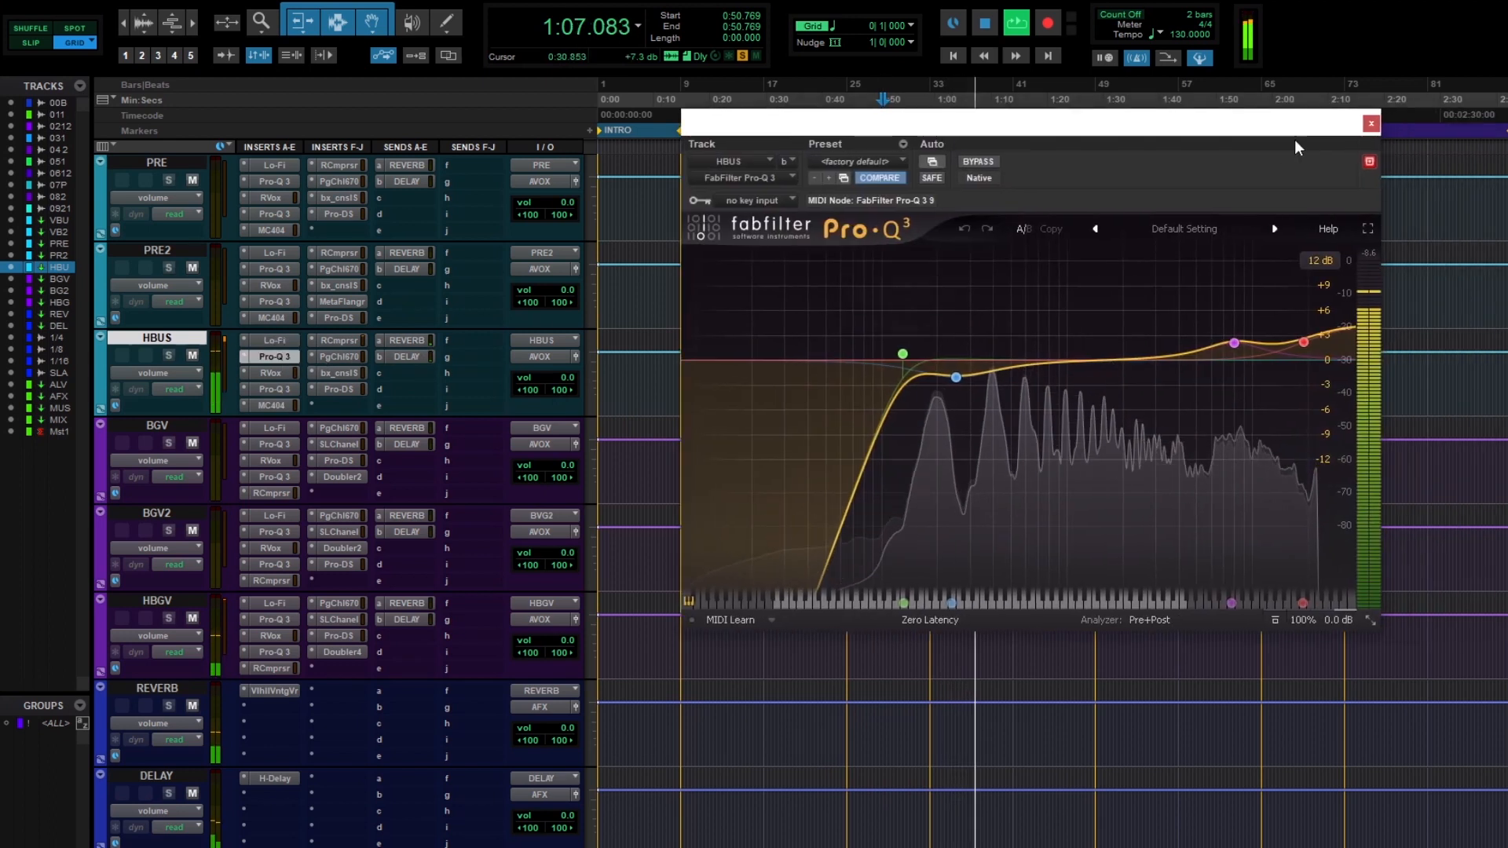
click(1370, 123)
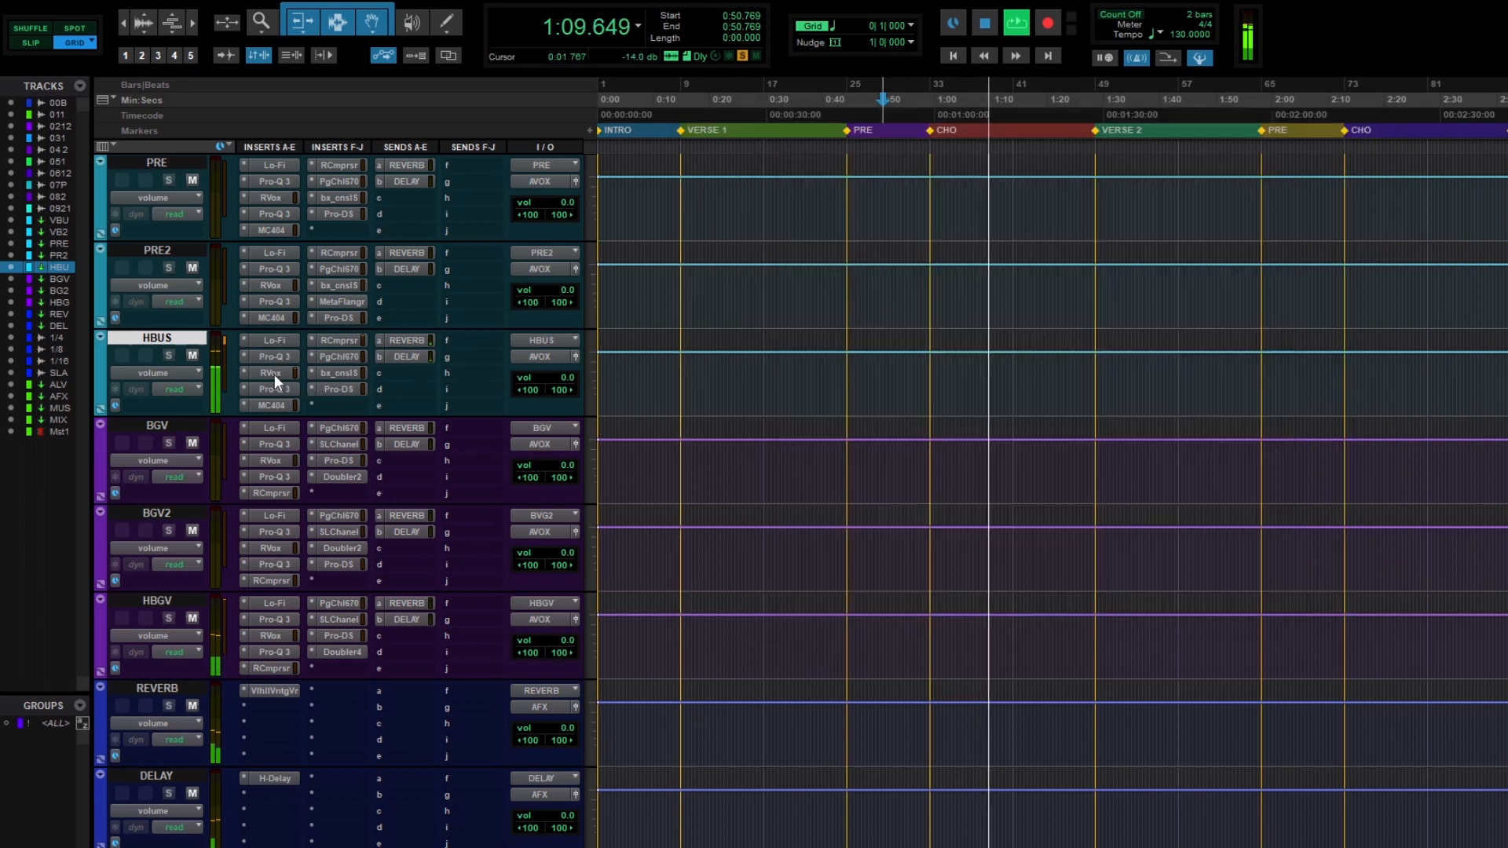
- View the RVox, second Pro-Q 3 and MC404 settings on the HBUS bus, closing each plug-in
click(270, 373)
click(1080, 124)
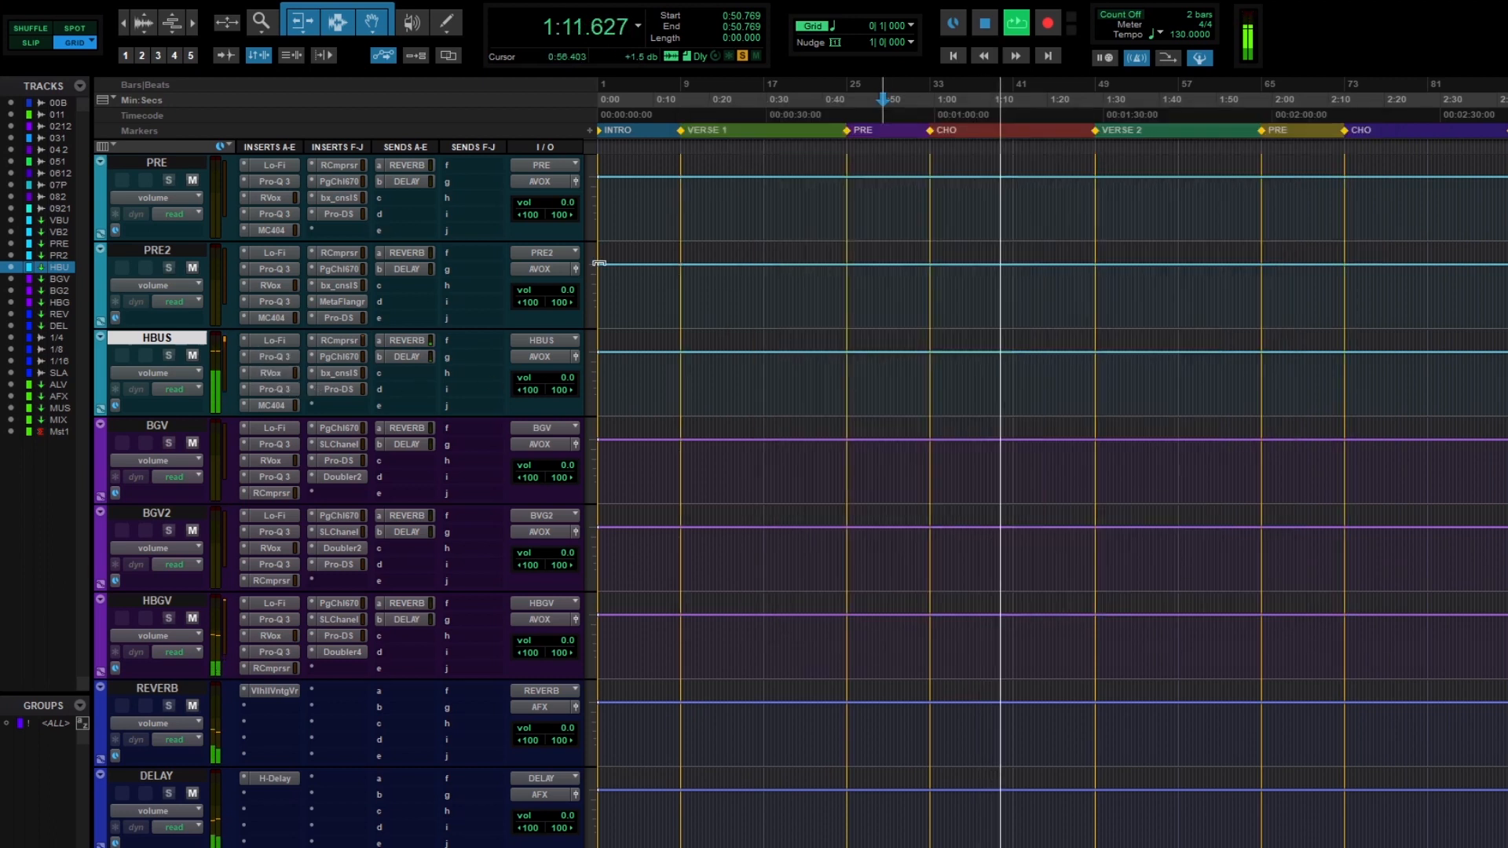
click(286, 389)
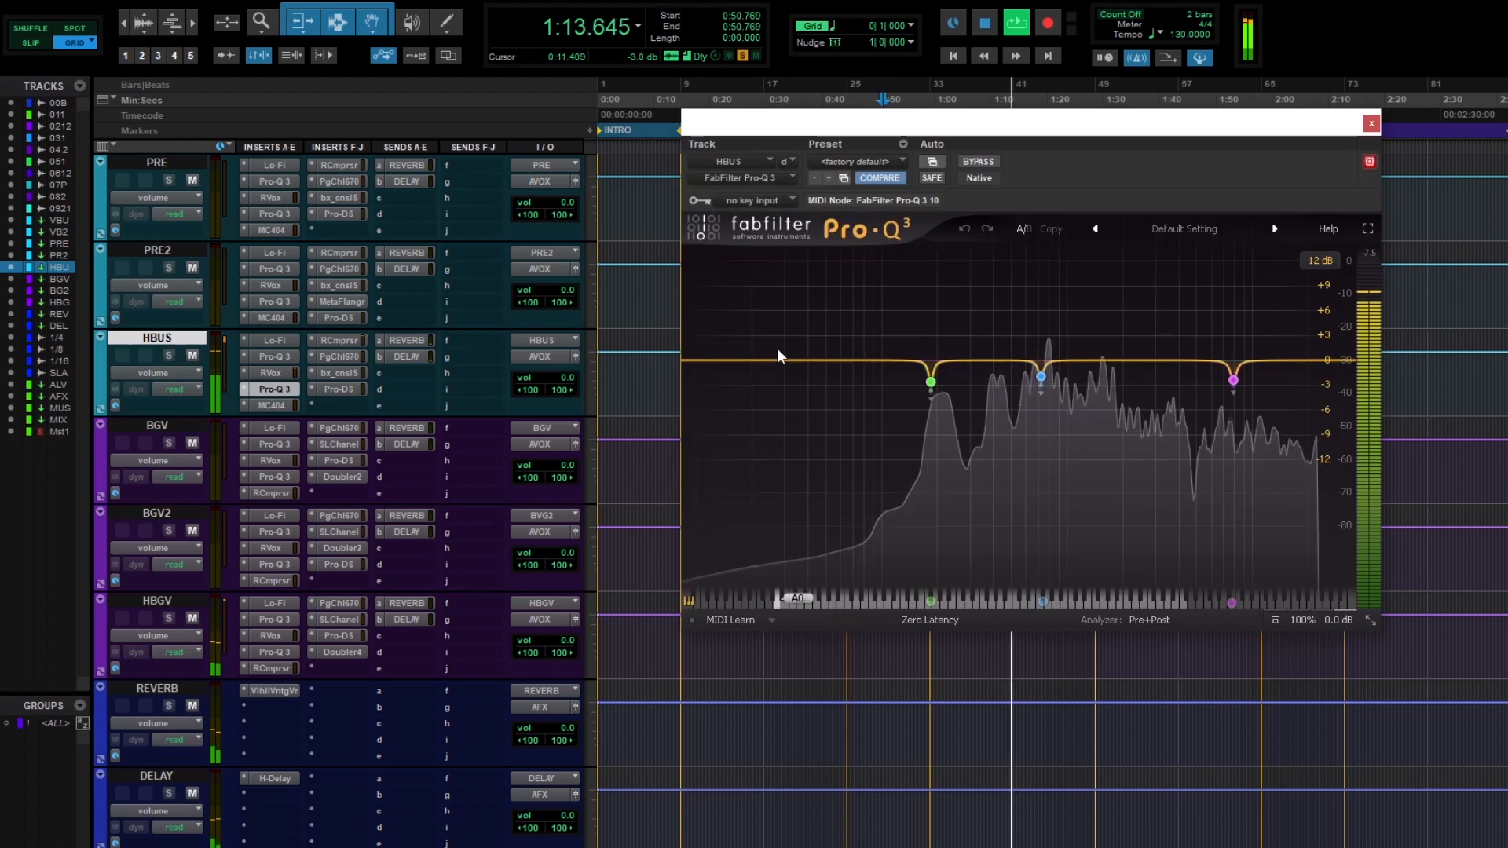
click(1371, 123)
click(273, 407)
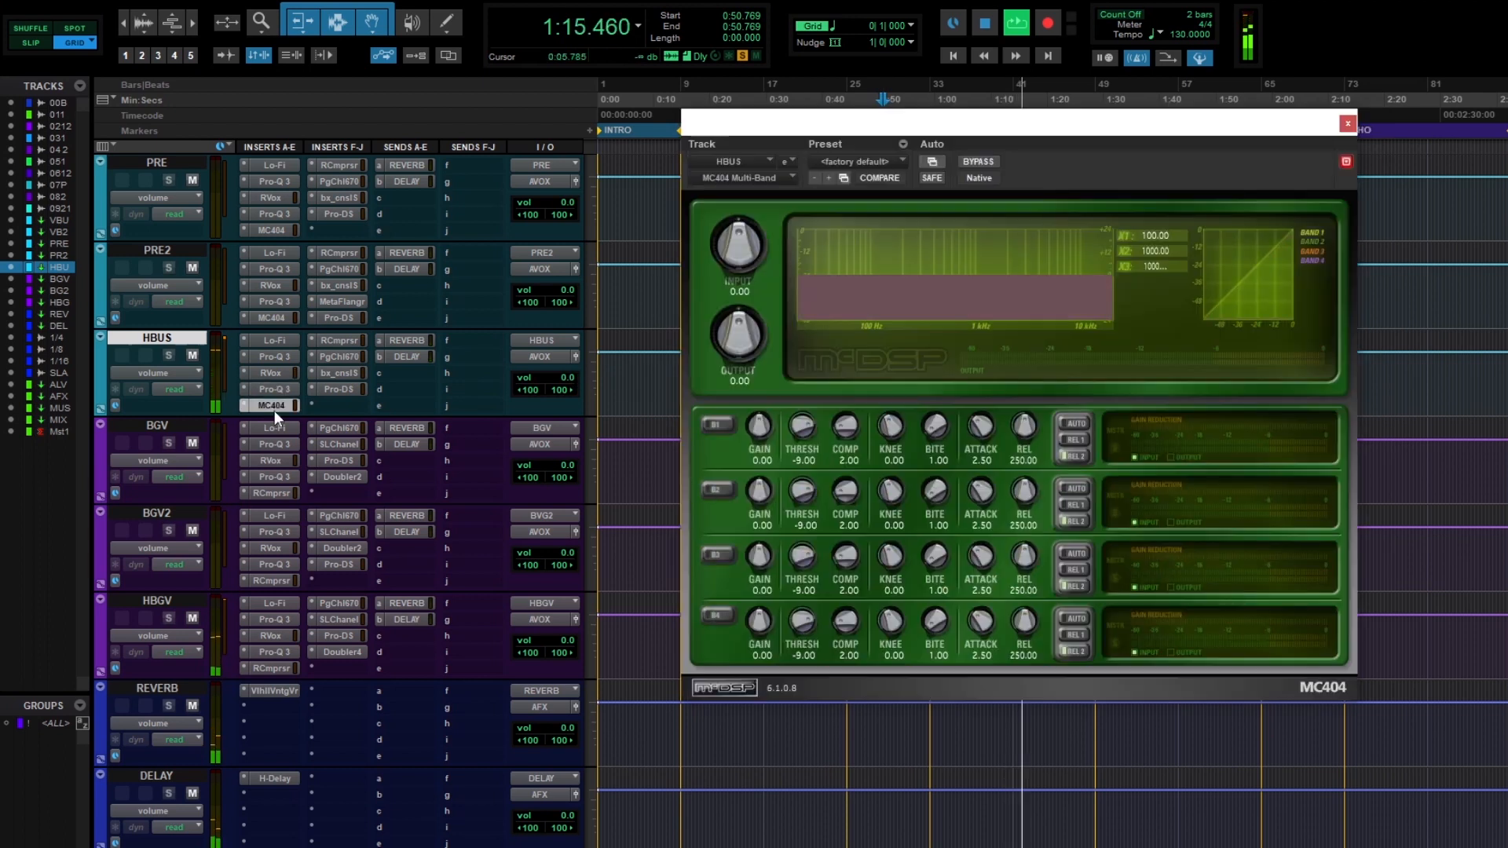
click(1350, 125)
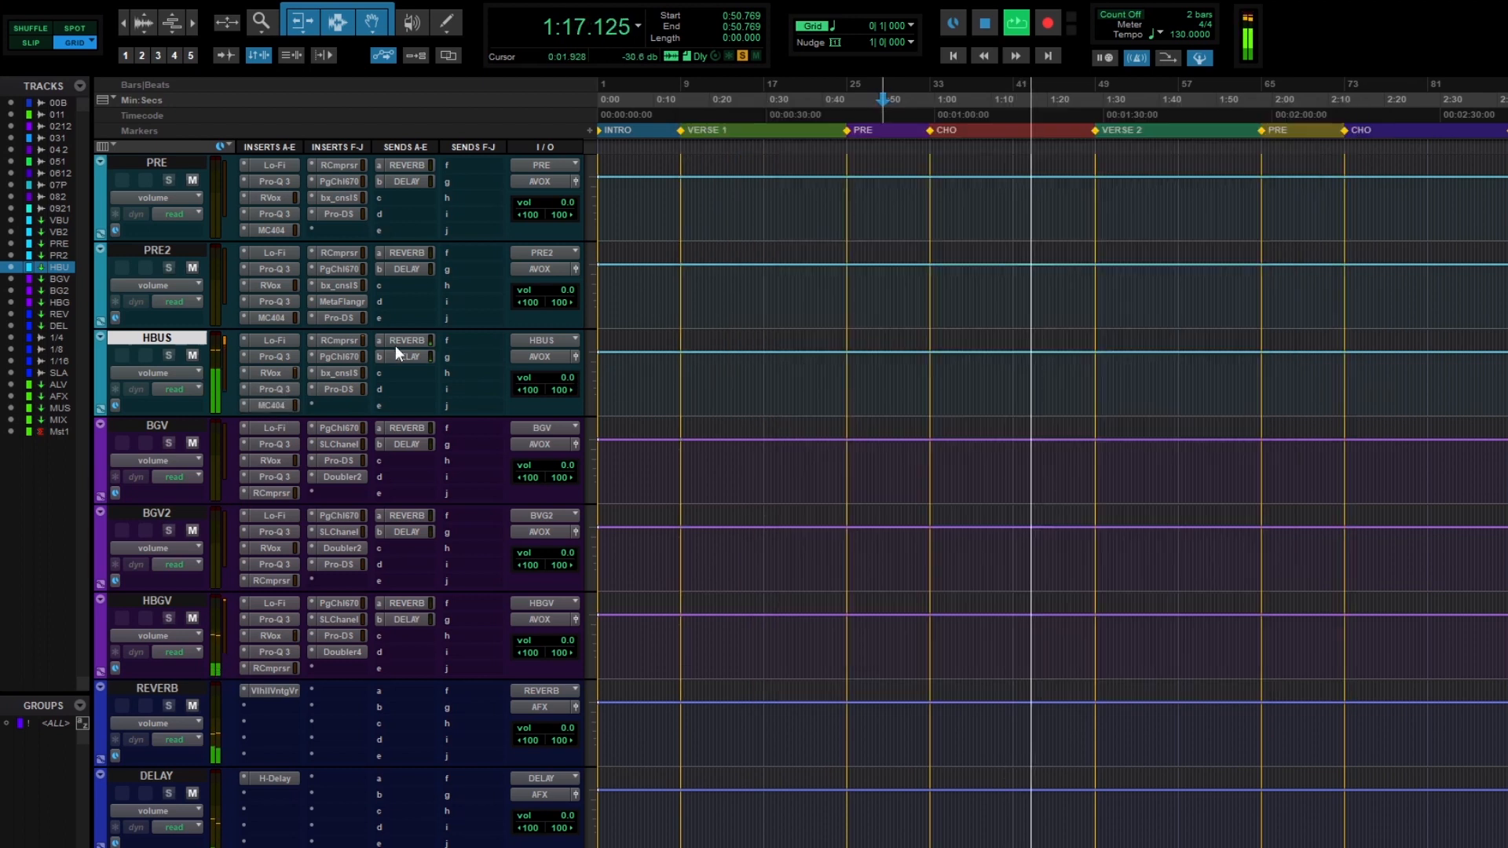
- View the RCompressor, PuigChild 670, bx_console SSL 4000 E and Pro-DS on the HBUS bus, closing each plug-in
click(339, 341)
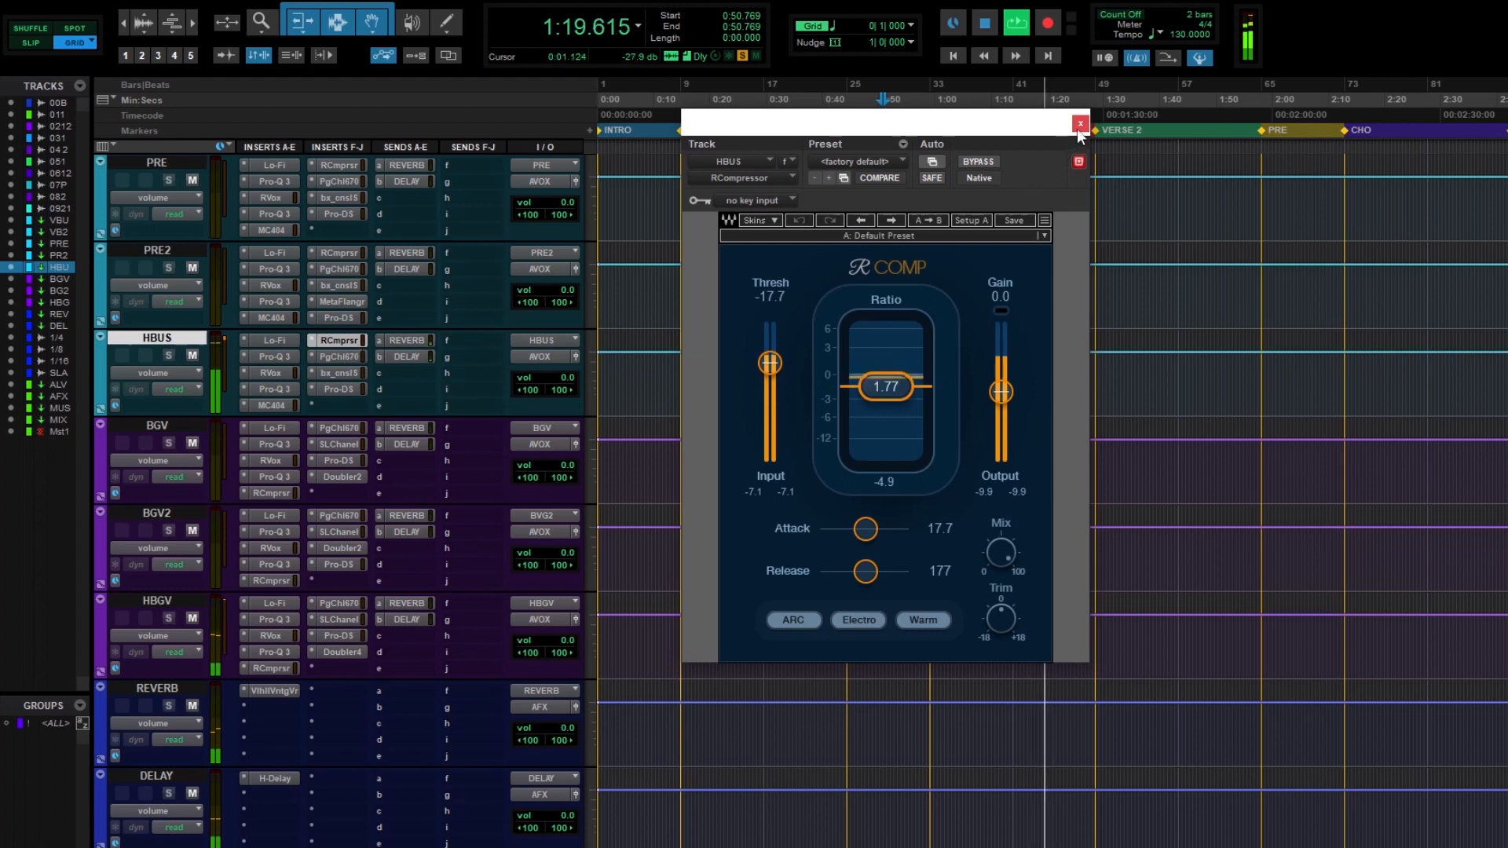
click(1078, 126)
click(338, 357)
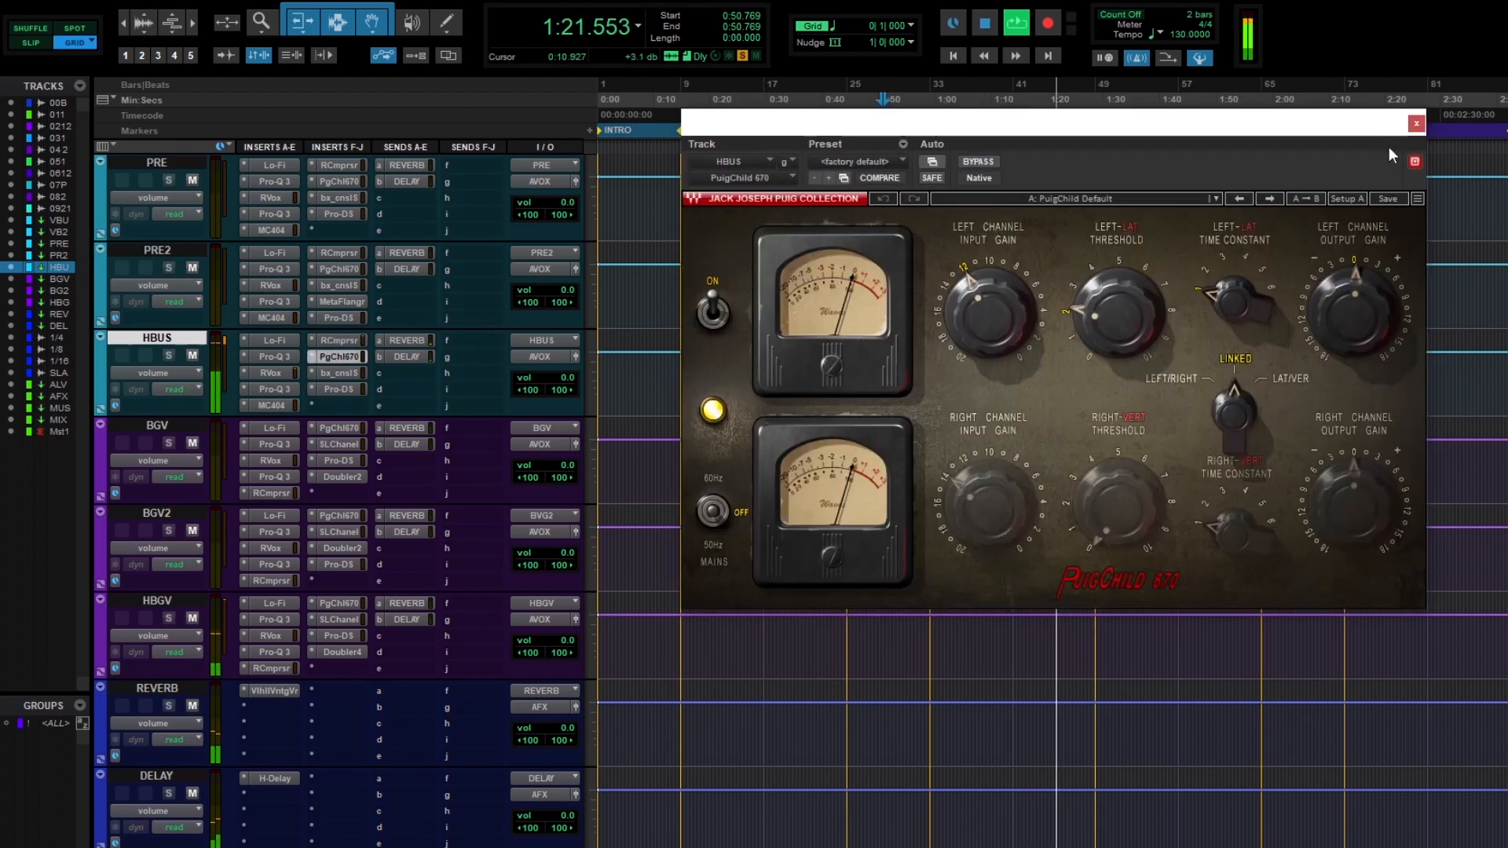
click(1418, 124)
click(342, 373)
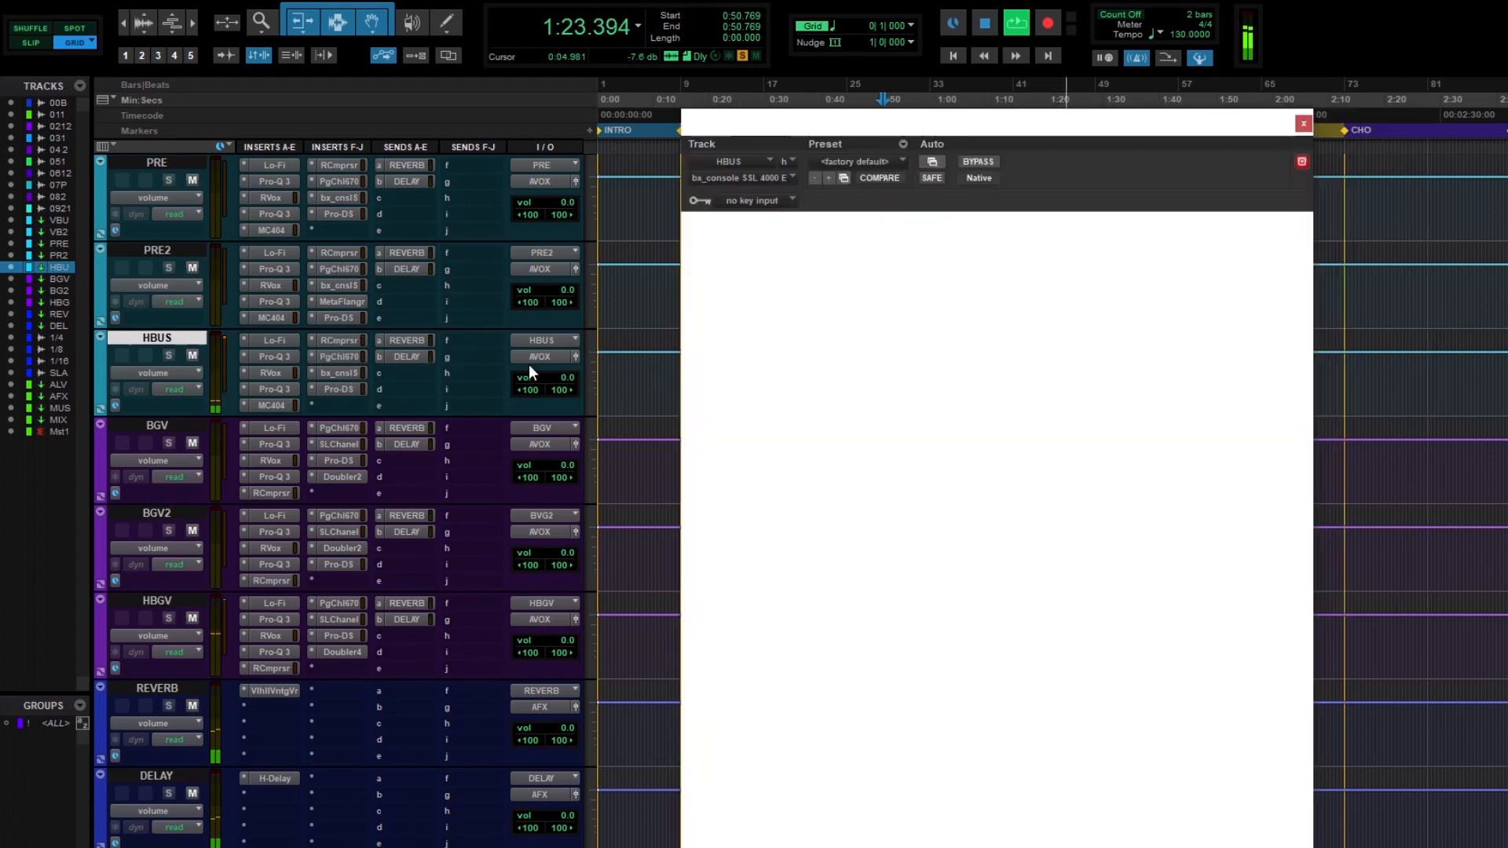
click(1301, 126)
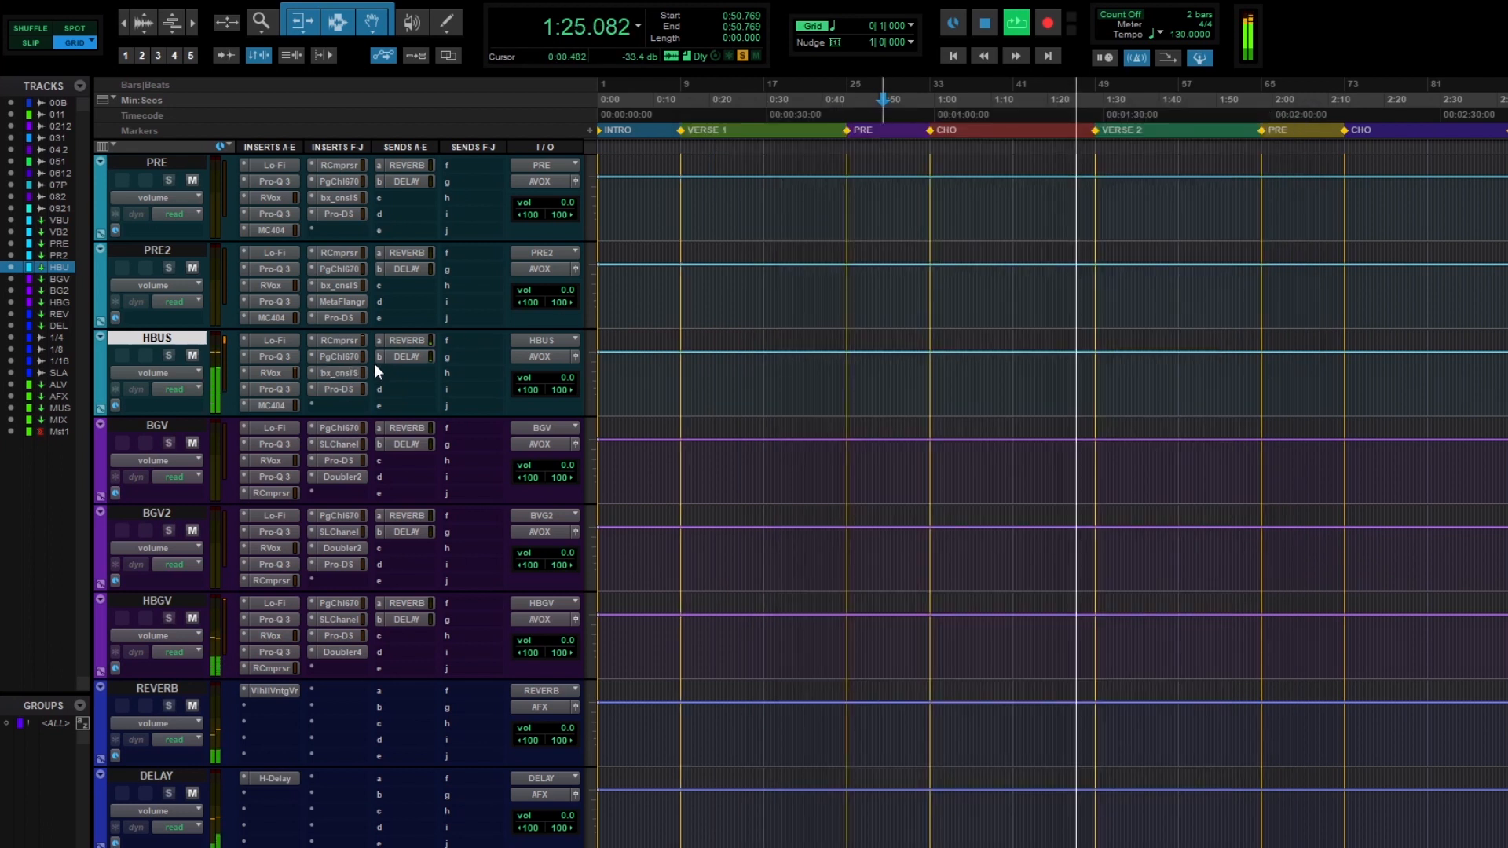
click(338, 389)
click(1249, 124)
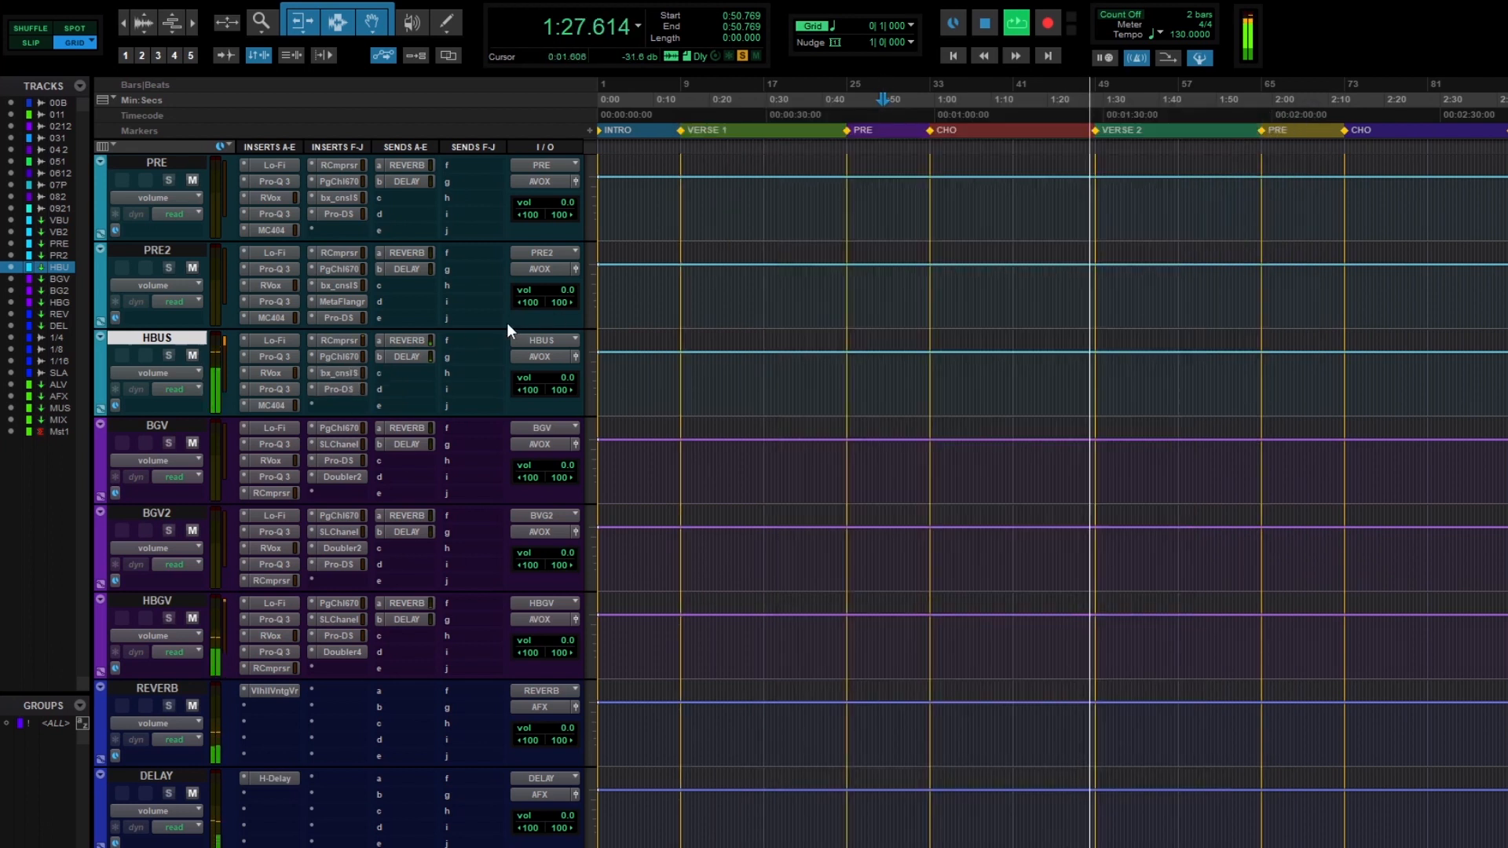
- View the REVERB and DELAY send levels on the HBUS bus and close both send windows
click(420, 340)
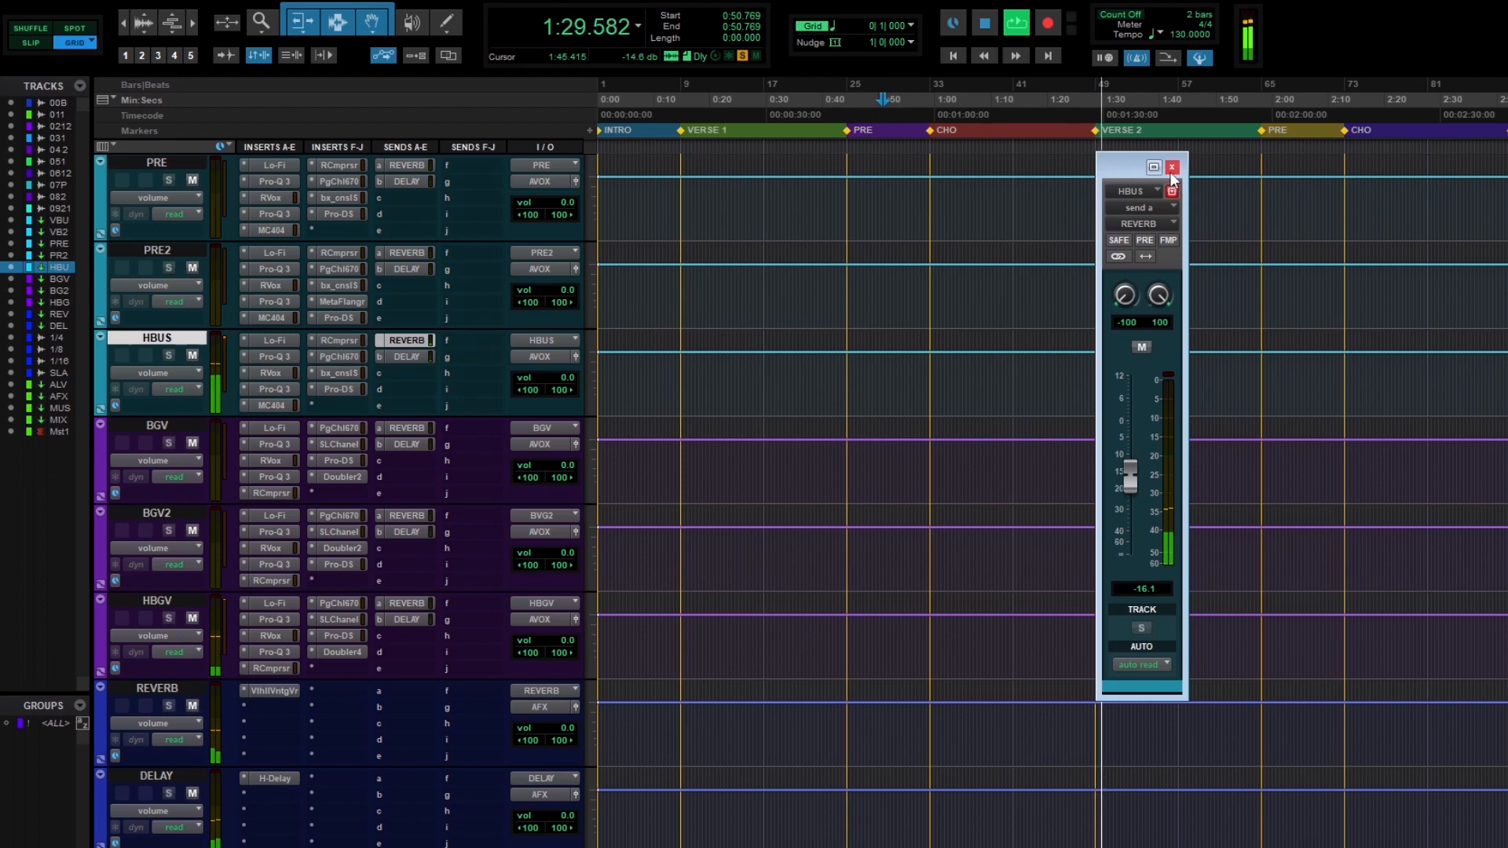
click(1172, 167)
click(422, 357)
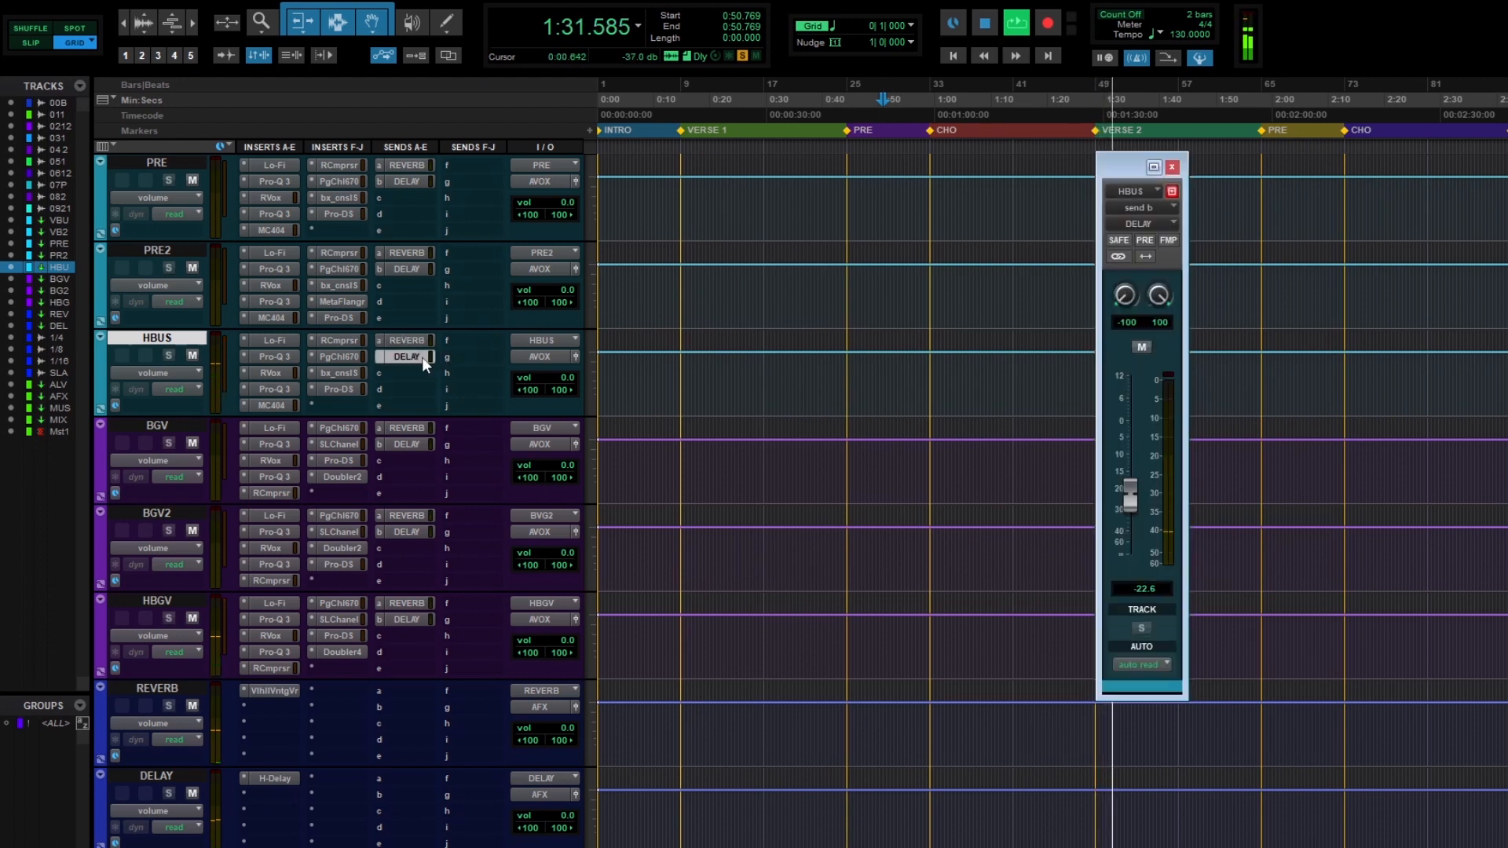
scroll(925, 336, up, 10)
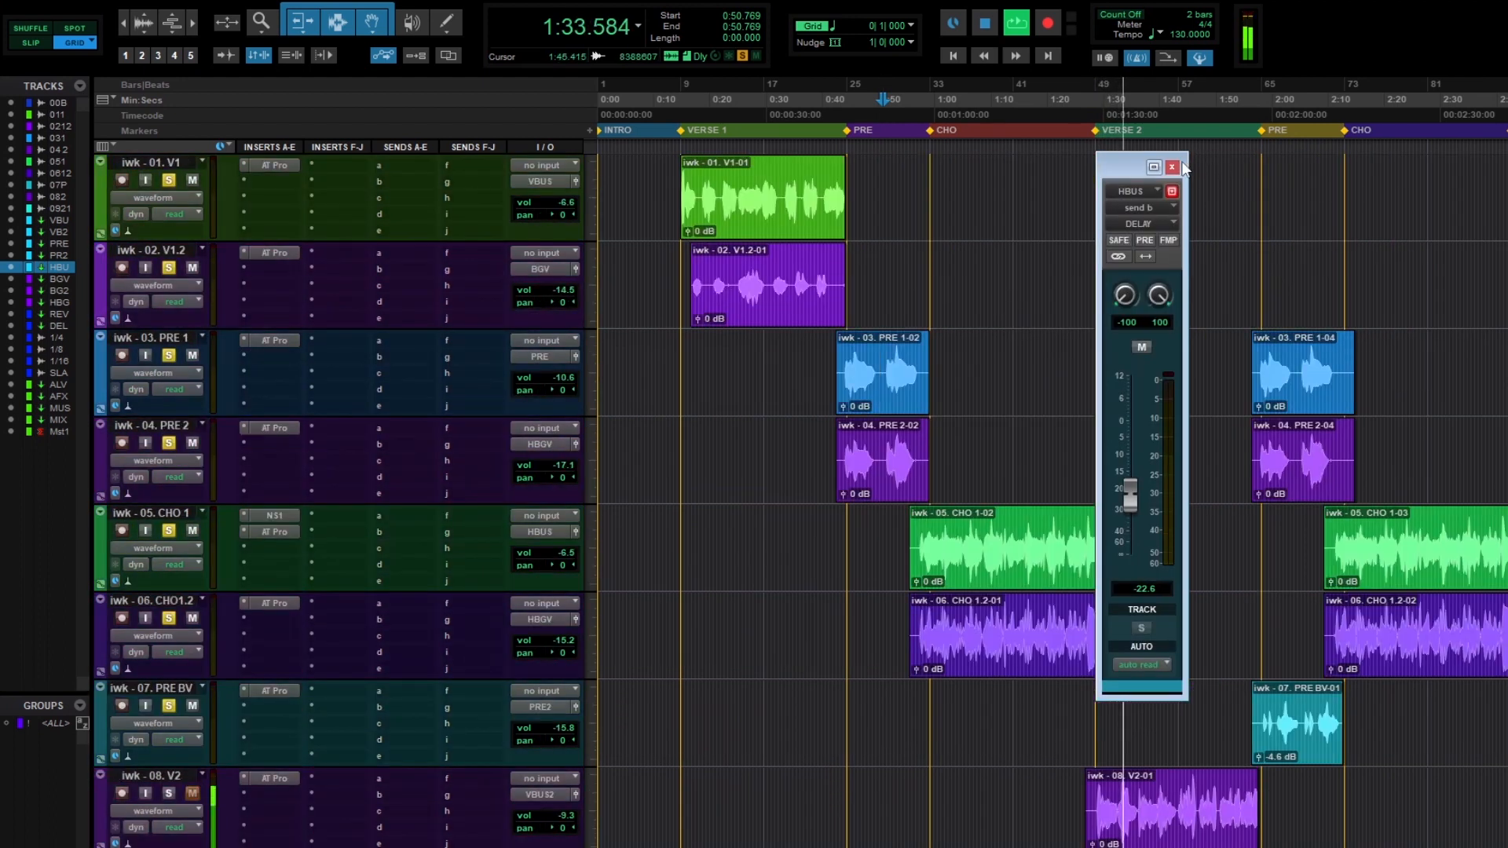
click(1172, 168)
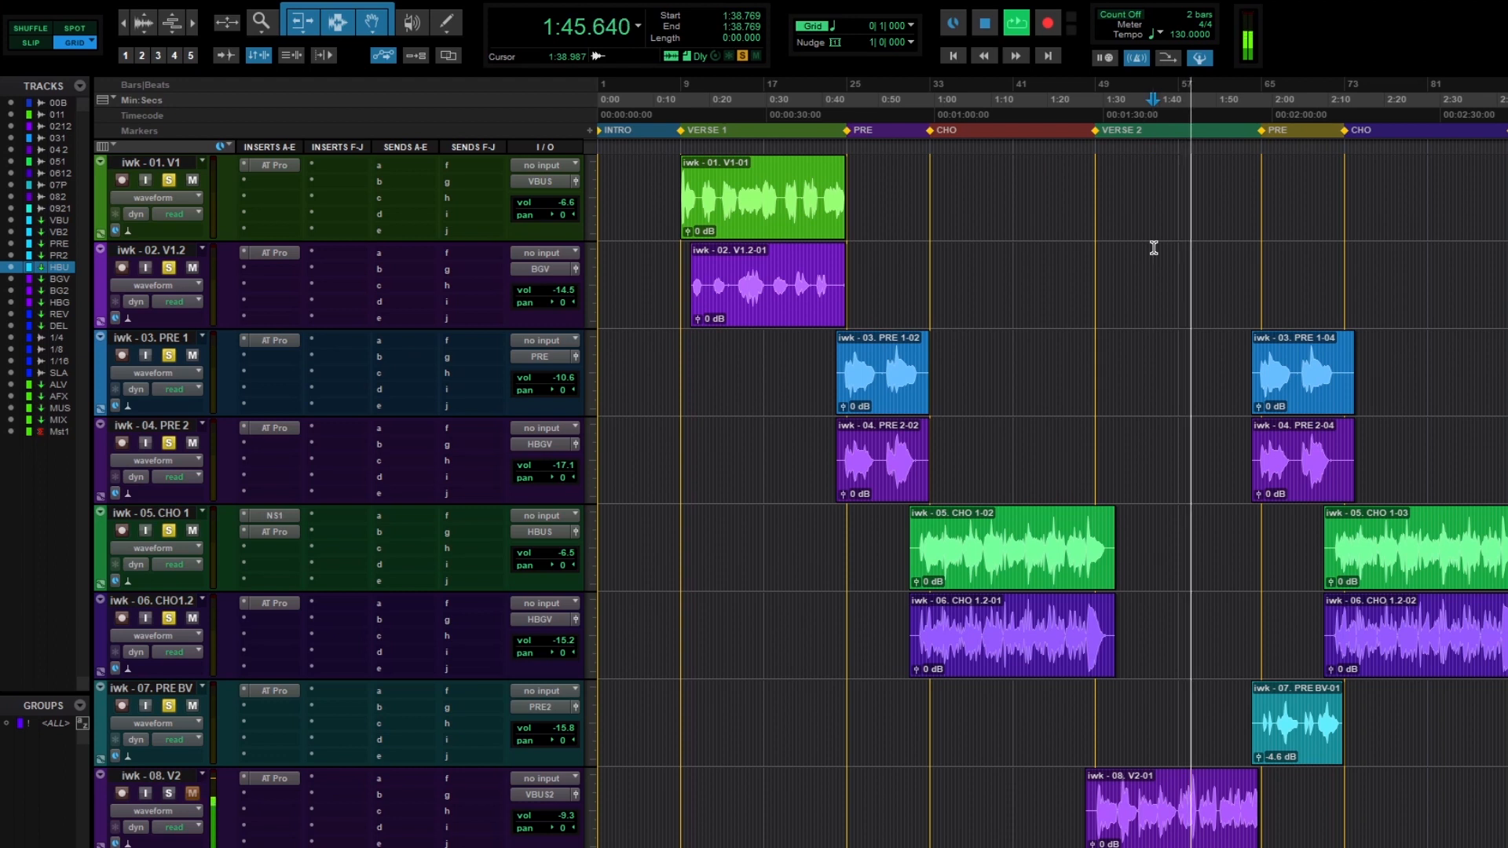
- Audition the second verse from 1:38.769 and clear the solos on all tracks
scroll(1151, 249, down, 8)
scroll(1151, 249, up, 8)
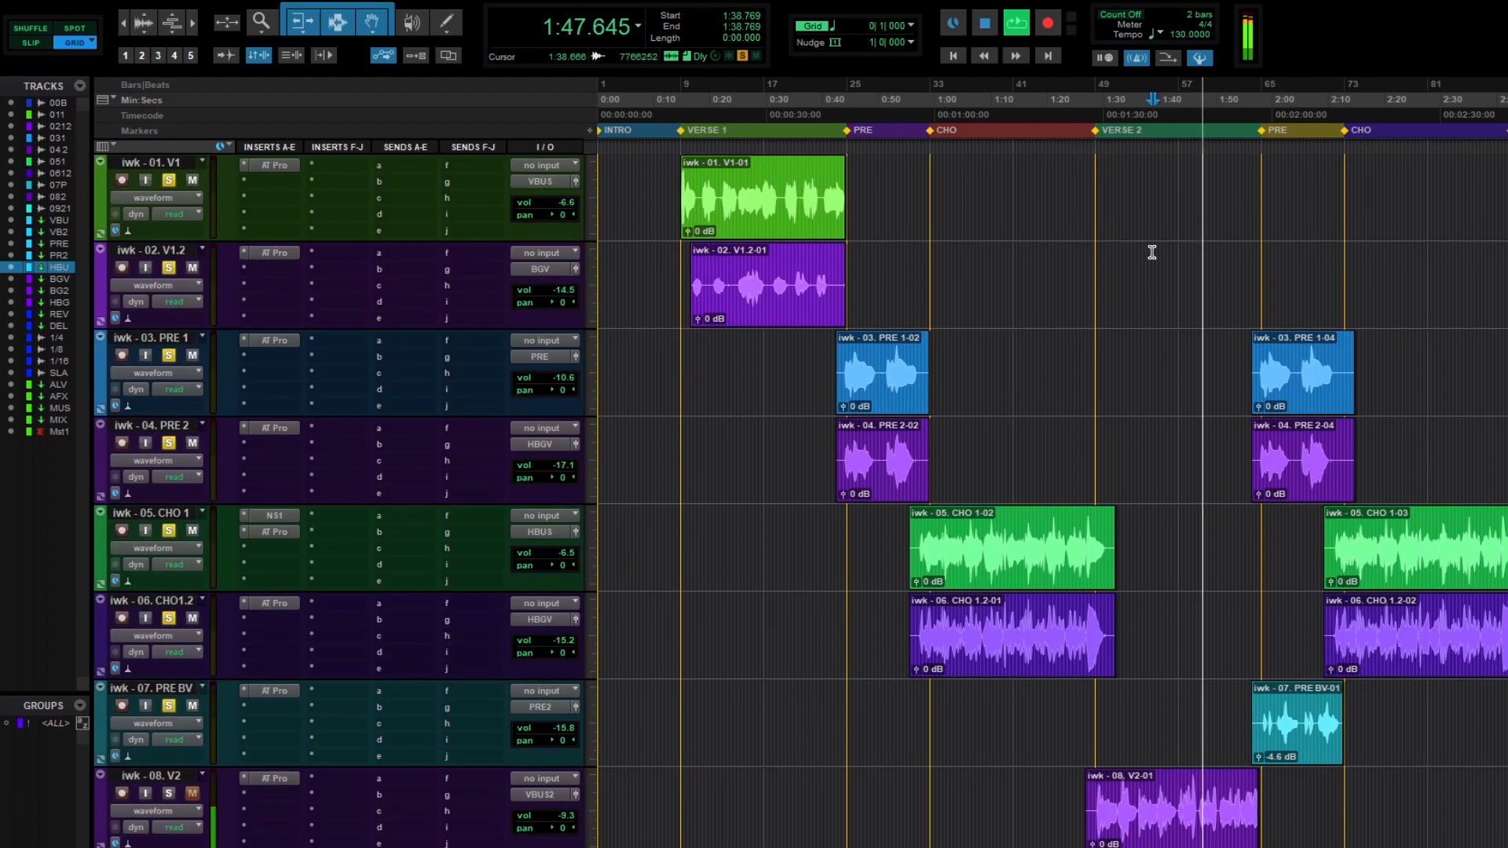
scroll(1164, 262, down, 1)
scroll(1136, 287, up, 2)
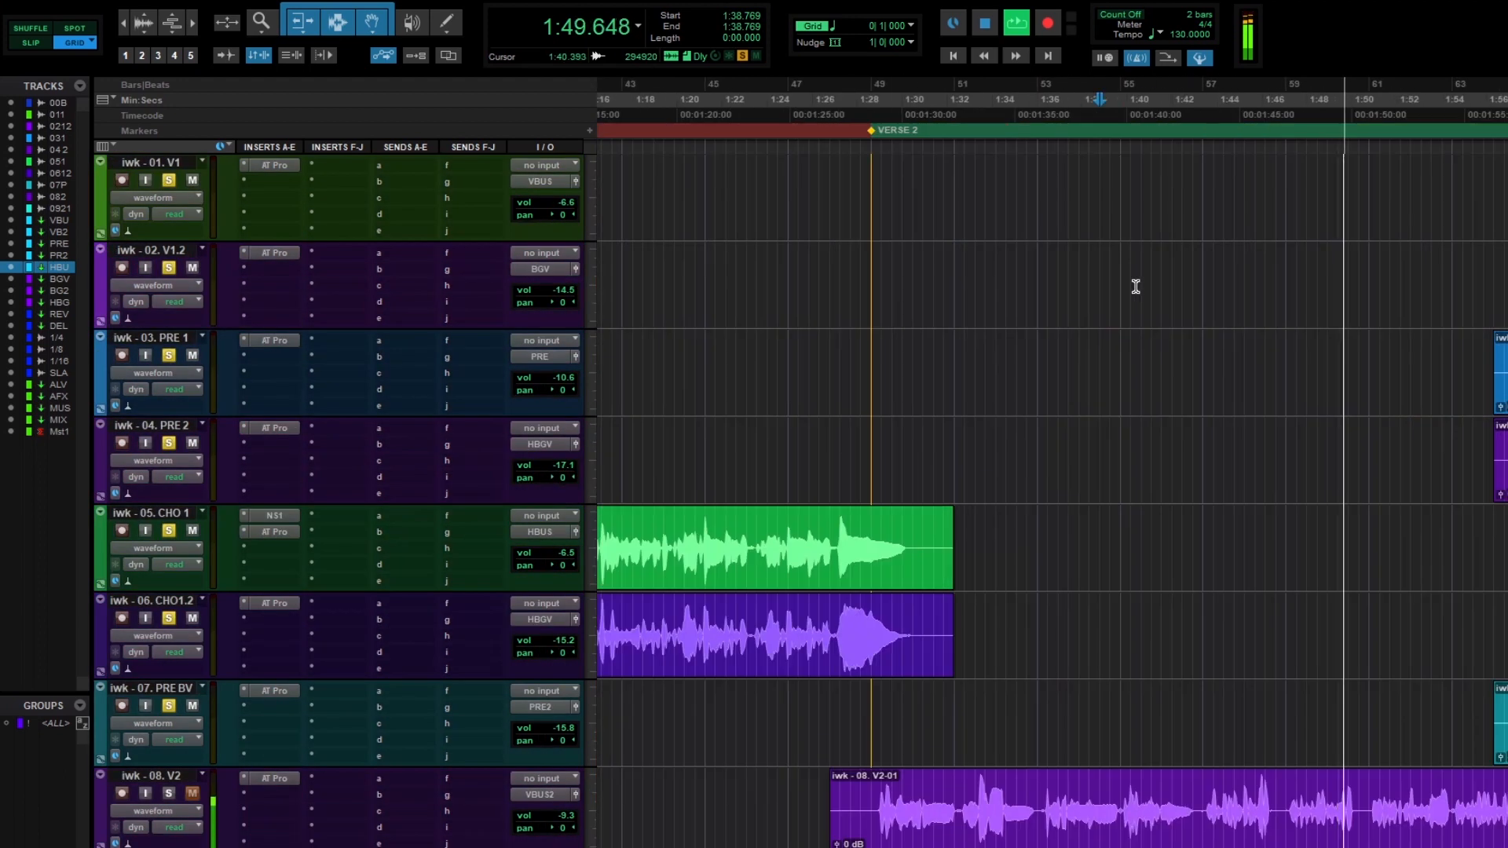
scroll(1135, 289, down, 1)
scroll(1136, 292, down, 3)
scroll(1136, 296, down, 1)
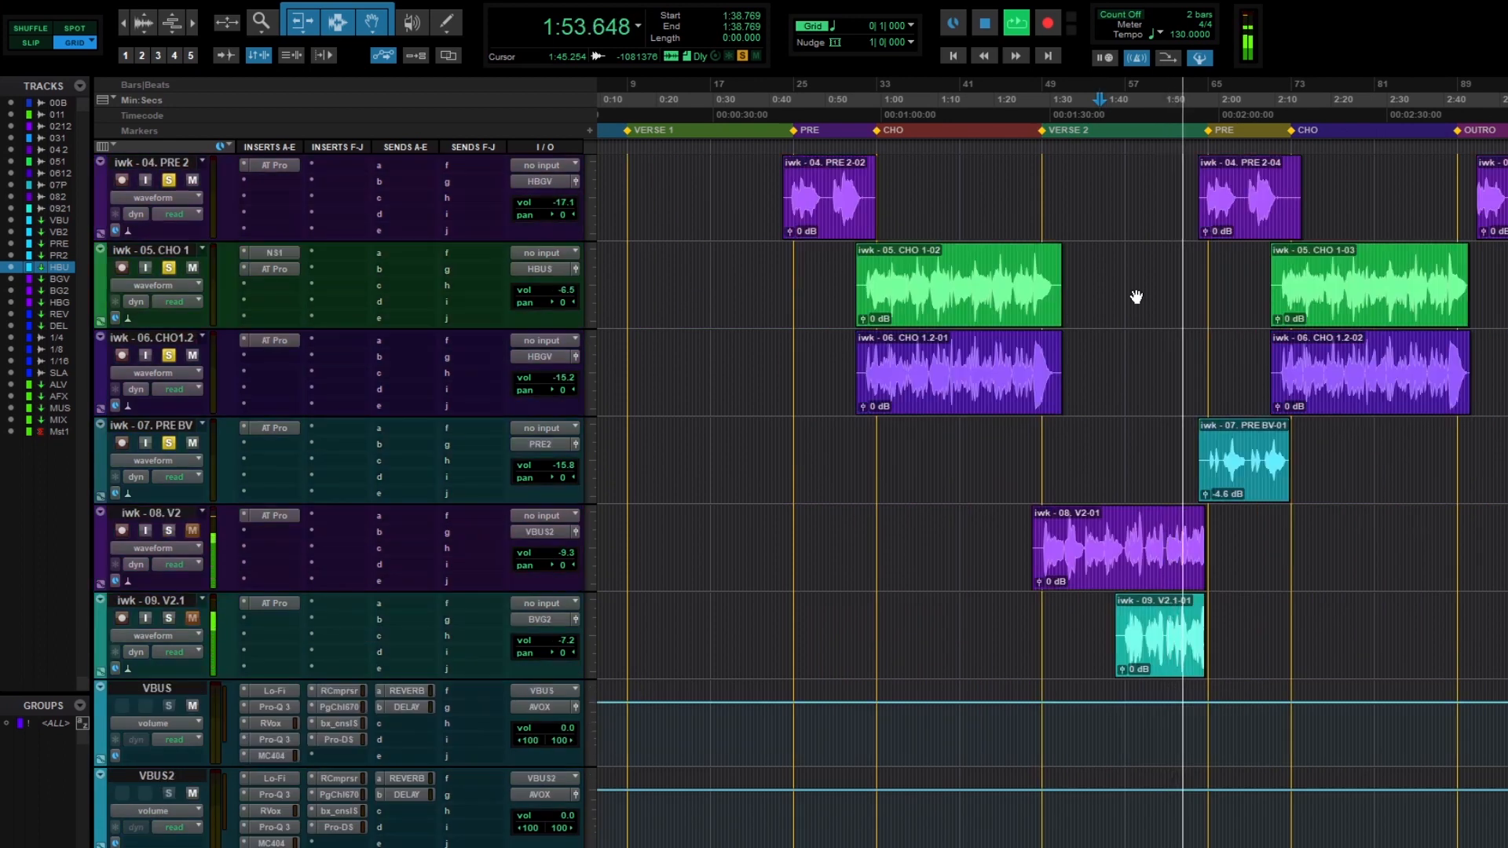
alt+click(169, 443)
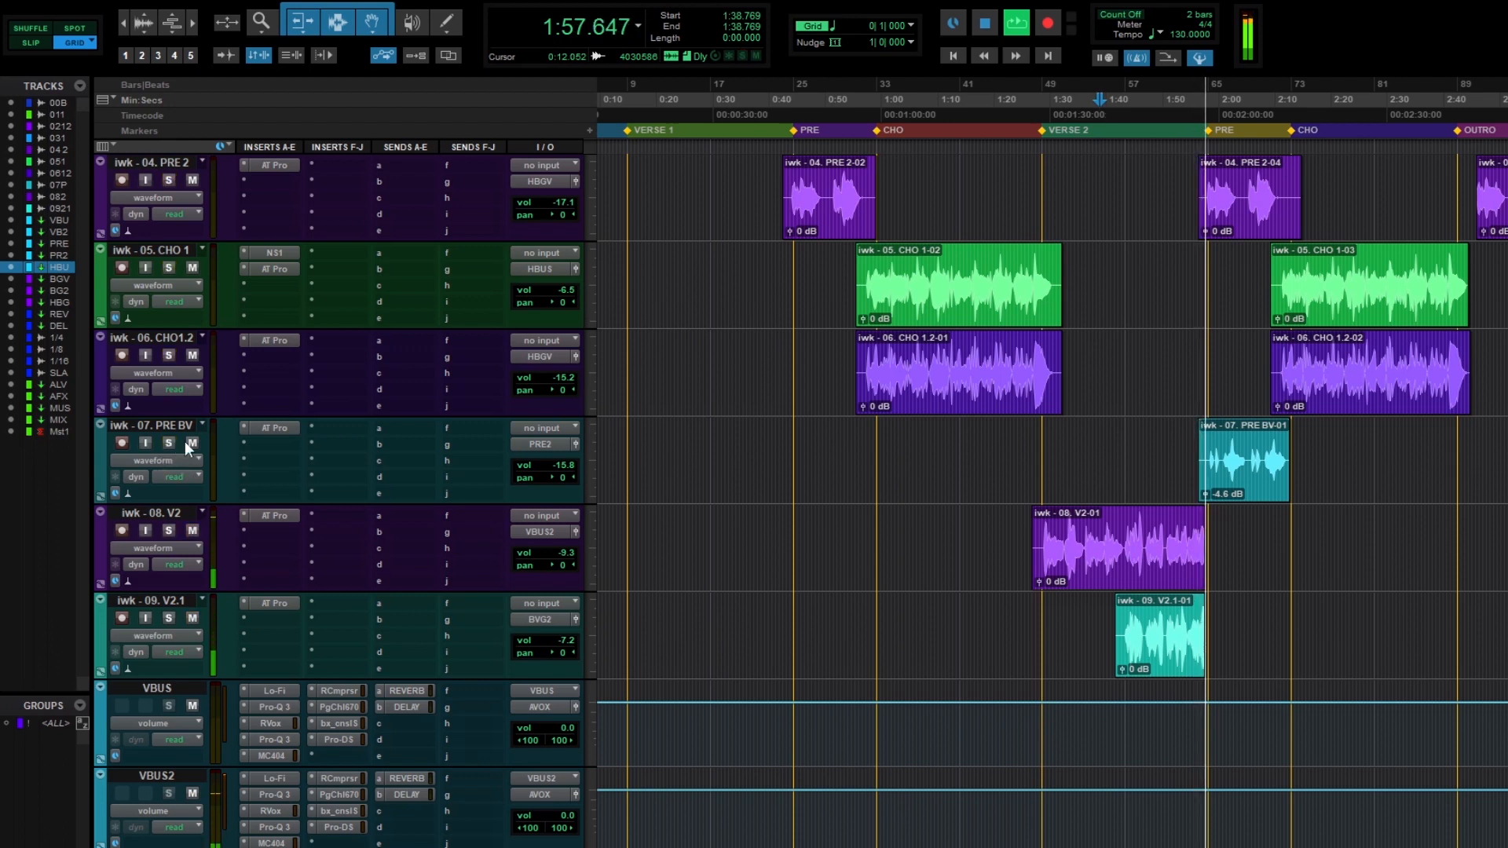